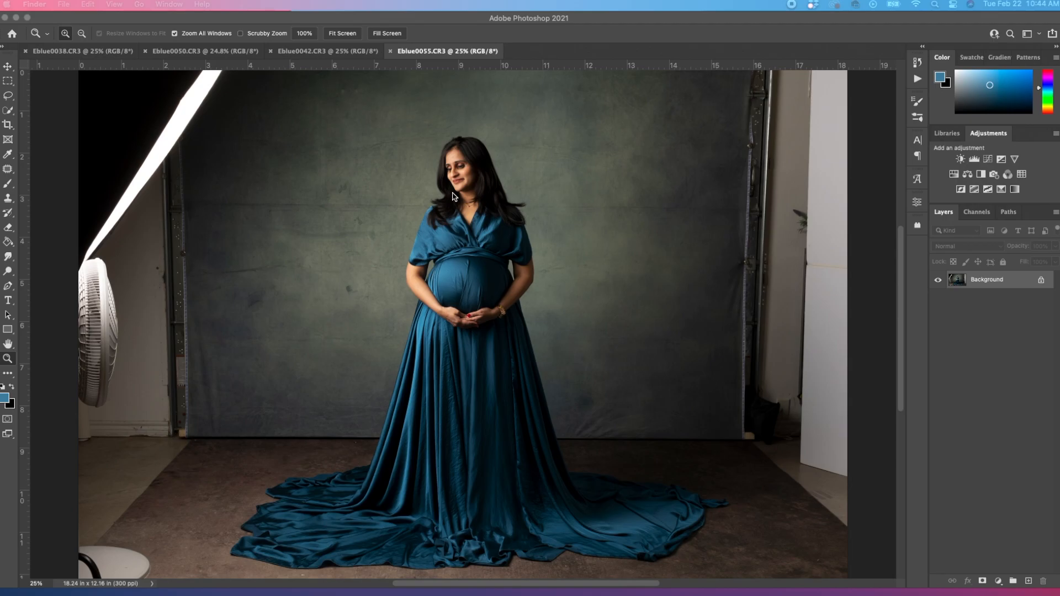
Duplicate the background layer of Eblue0055.CR3 twice
left_click(583, 299)
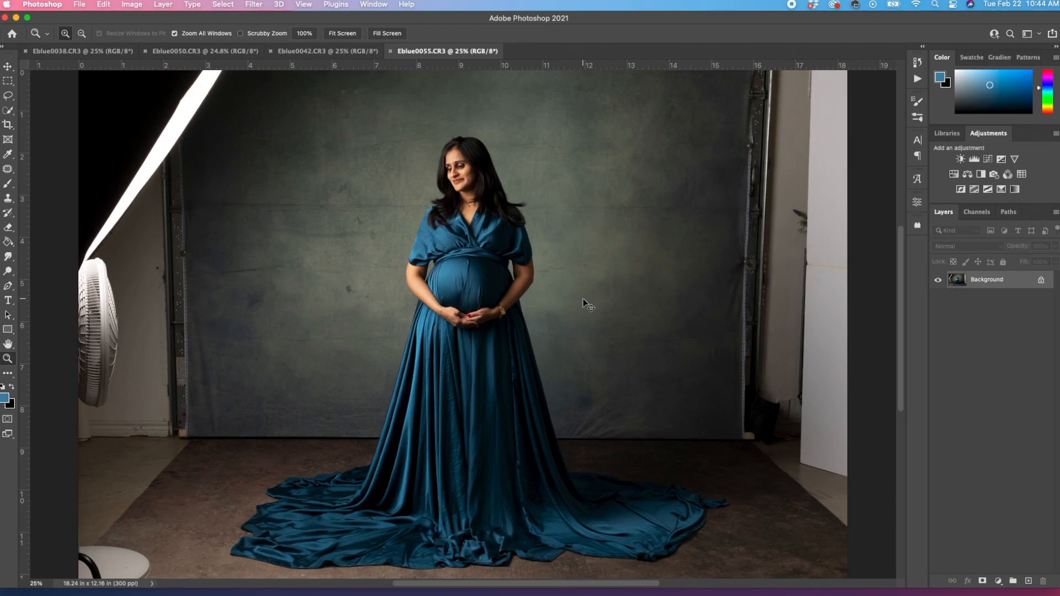
key("super+j")
key("super+j")
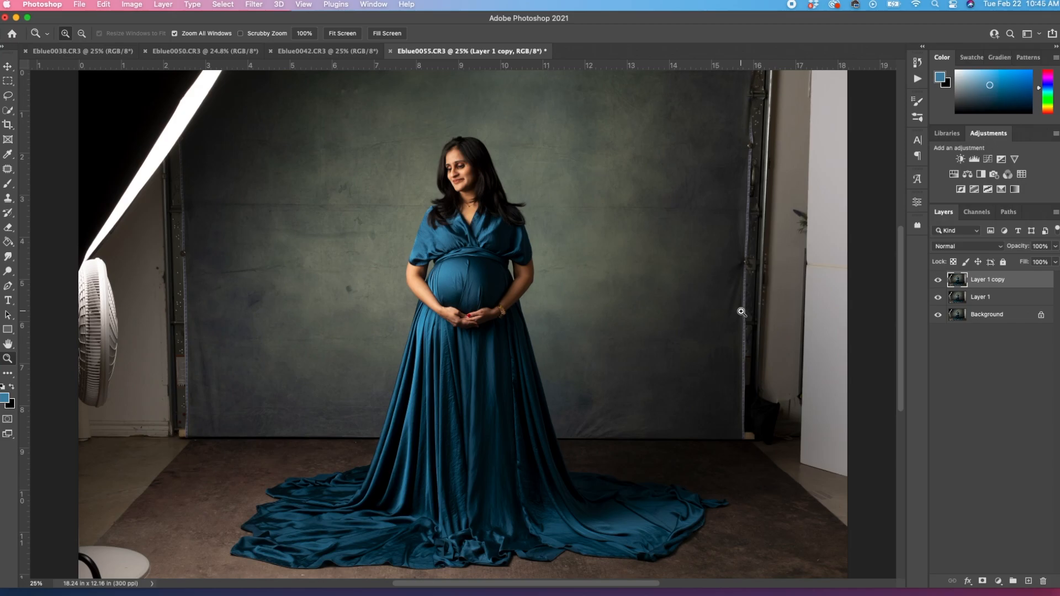
key("super+minus")
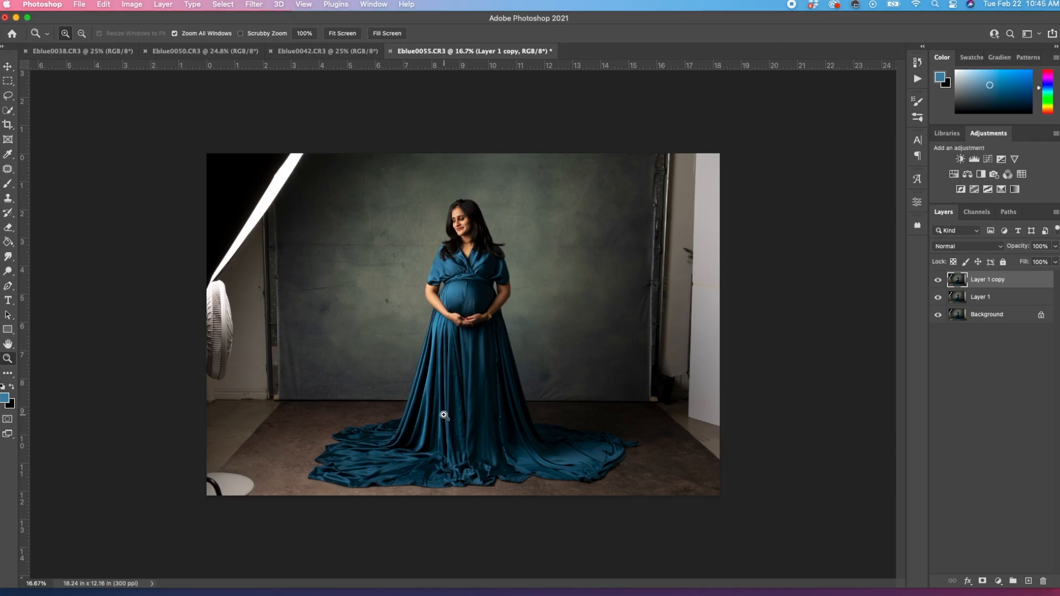
Lasso the flying skirt in Eblue0042.CR3 and paste a copy of it into Eblue0055.CR3
left_click(323, 53)
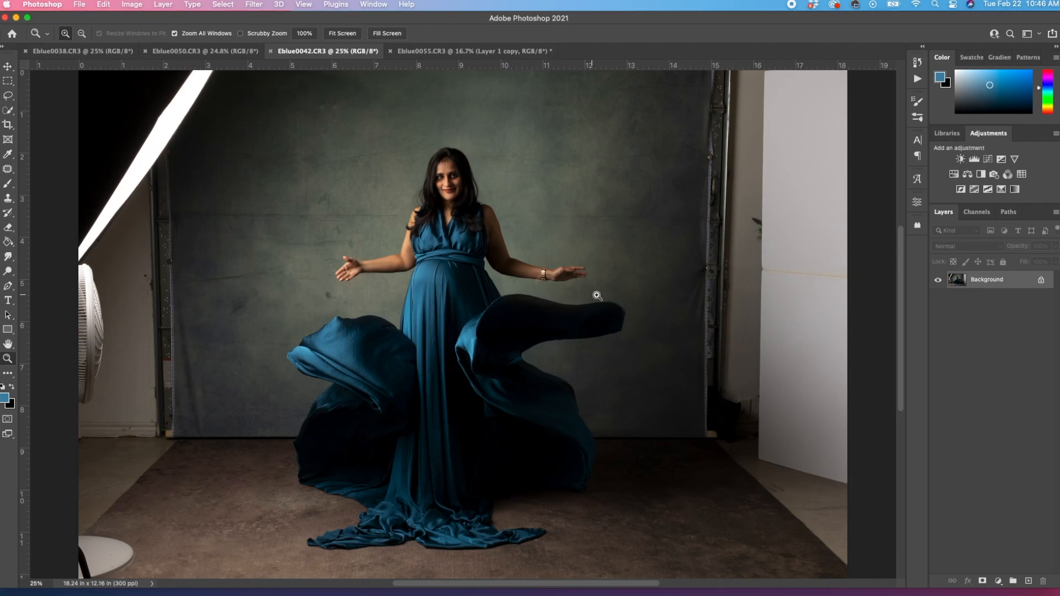
key("l")
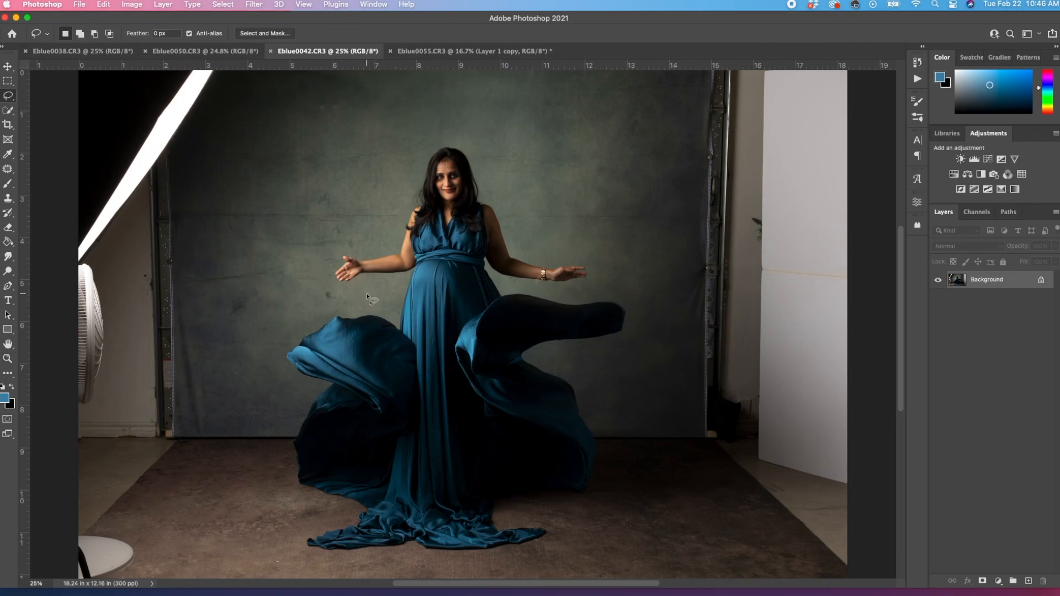
mouse_move(367, 290)
left_mouse_down()
mouse_move(255, 473)
mouse_move(356, 546)
mouse_move(546, 538)
mouse_move(651, 447)
mouse_move(650, 324)
mouse_move(573, 285)
mouse_move(406, 289)
left_mouse_up()
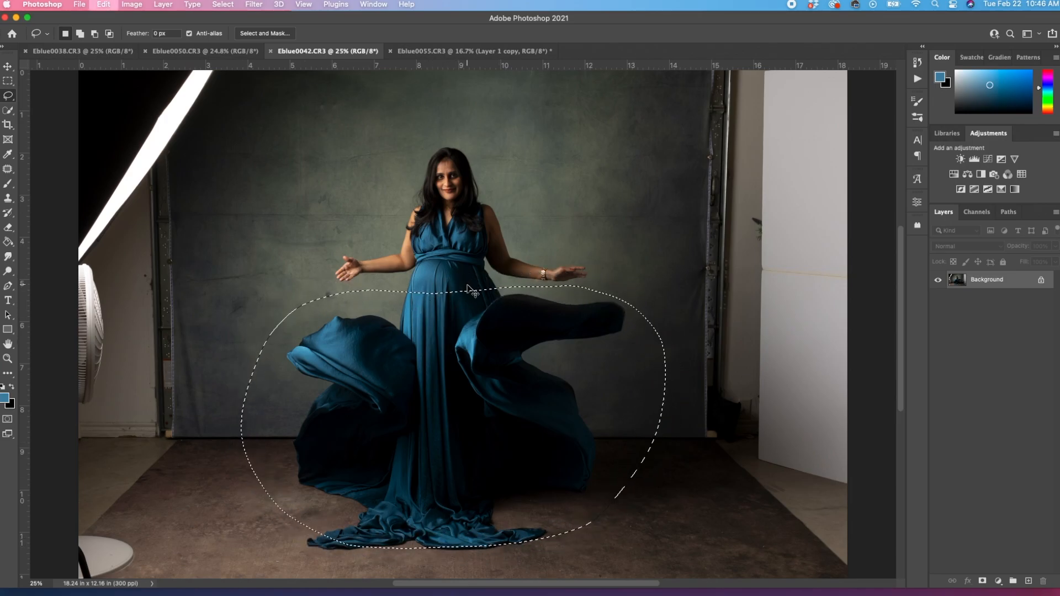
left_click(439, 52)
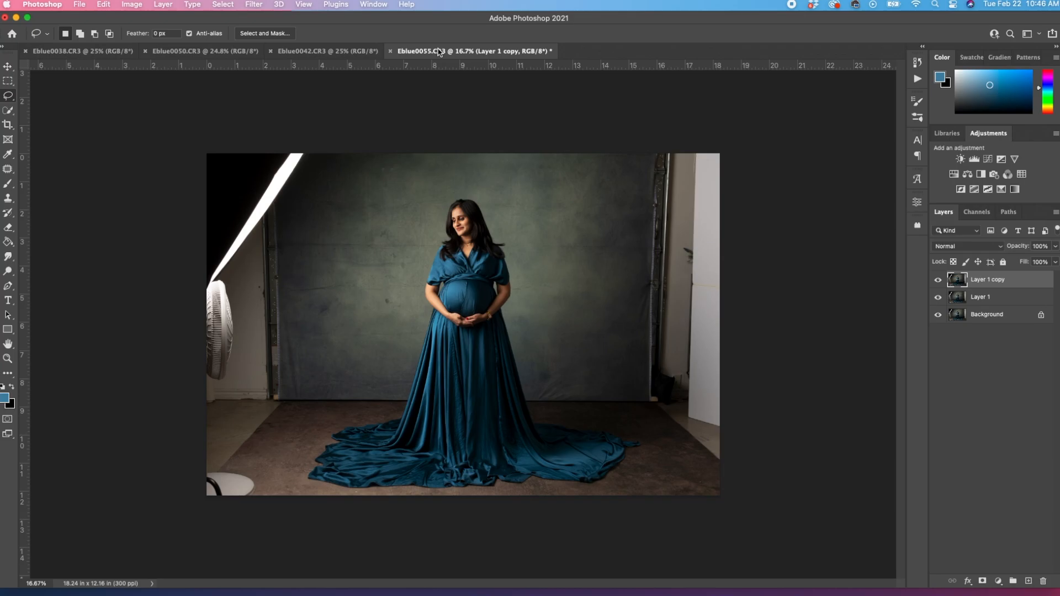
key("super+v")
Scale the pasted skirt to about 112% and position it below the woman's hands, then delete that layer
key("super+t")
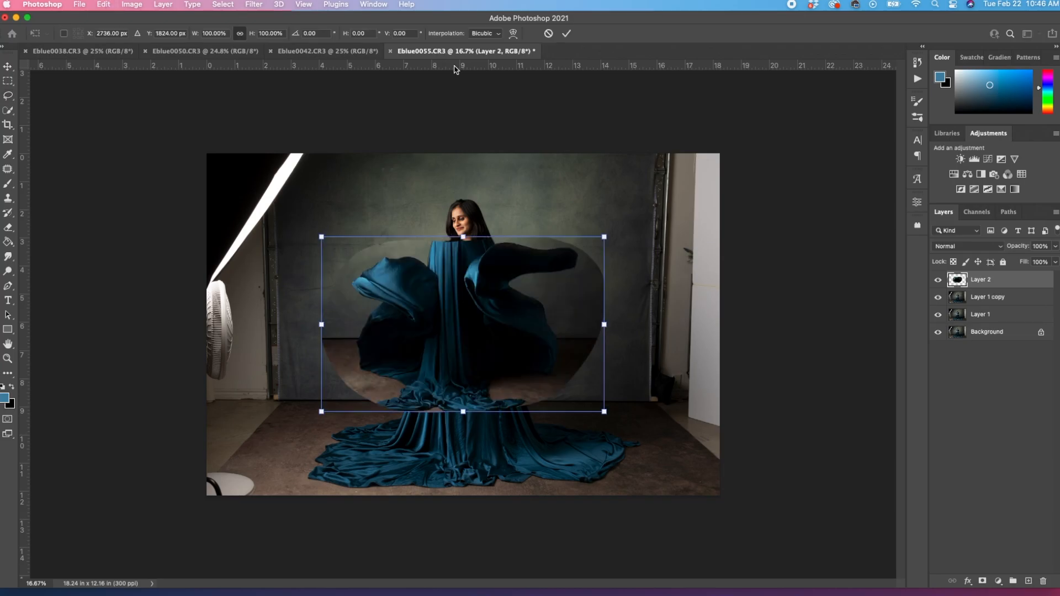
left_click_drag(530, 393, 535, 449)
left_click_drag(605, 488, 638, 510)
left_click_drag(542, 444, 534, 445)
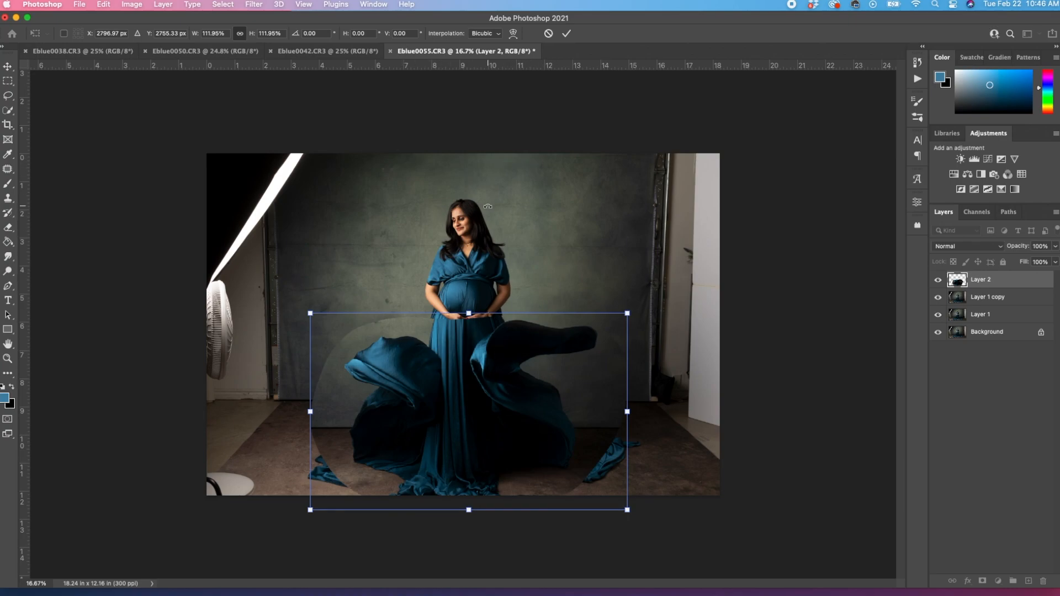
left_click(567, 33)
key("Delete")
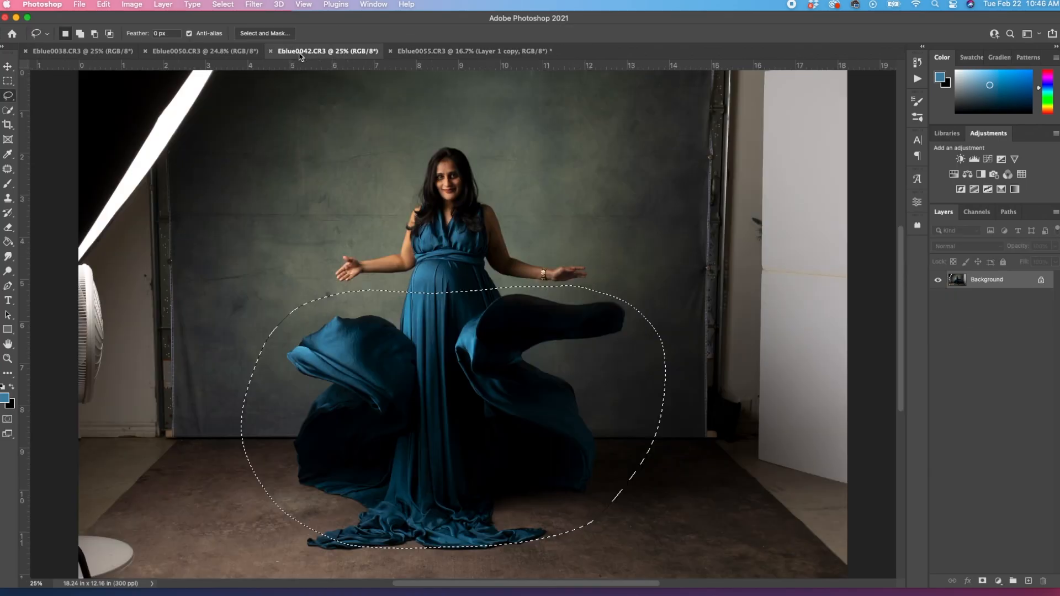
Clear the selection in Eblue0042.CR3 and close the file without saving
left_click(300, 54)
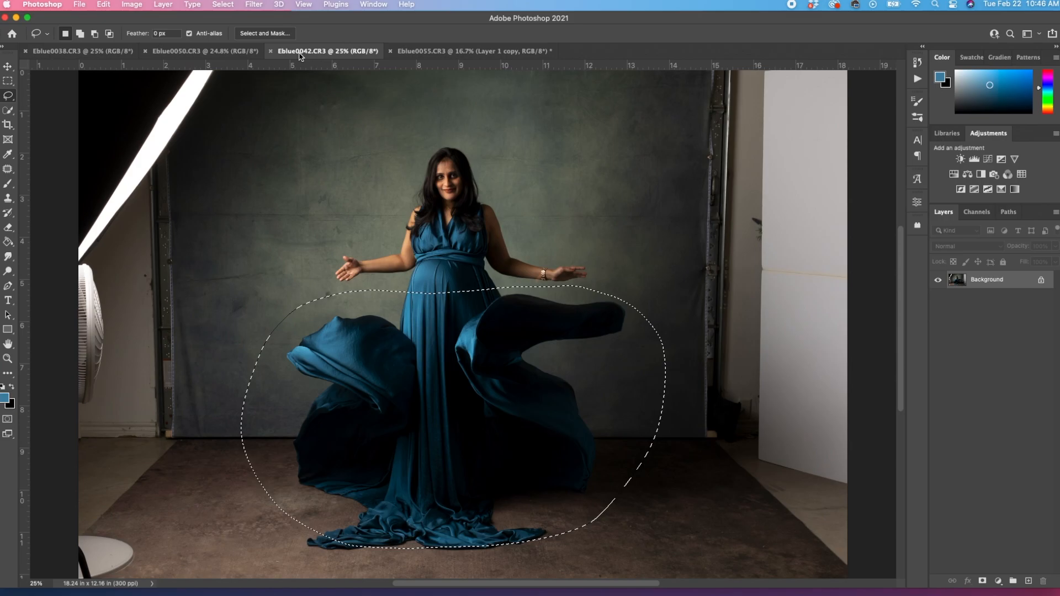
key("super+d")
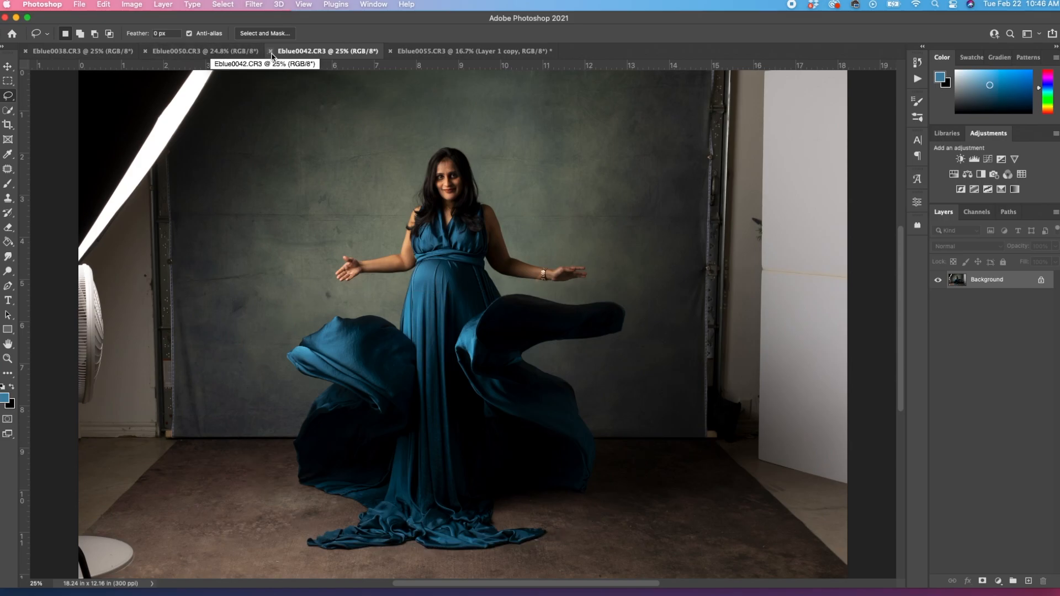
left_click(270, 52)
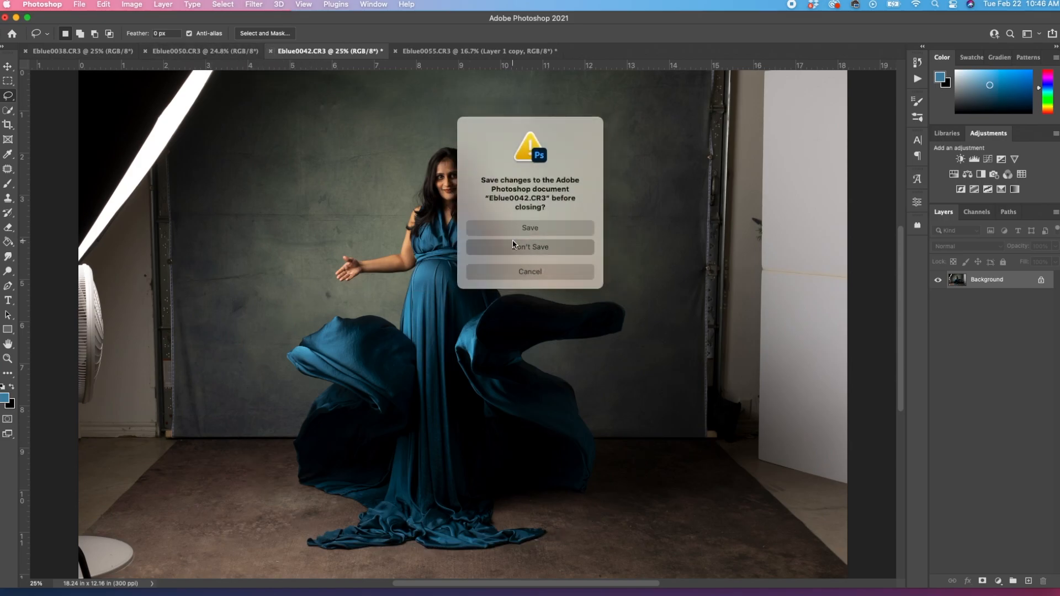
left_click(512, 247)
Look at Eblue0050.CR3, compare it with Eblue0055.CR3, and close Eblue0050.CR3 without saving
key("ctrl+shift+Tab")
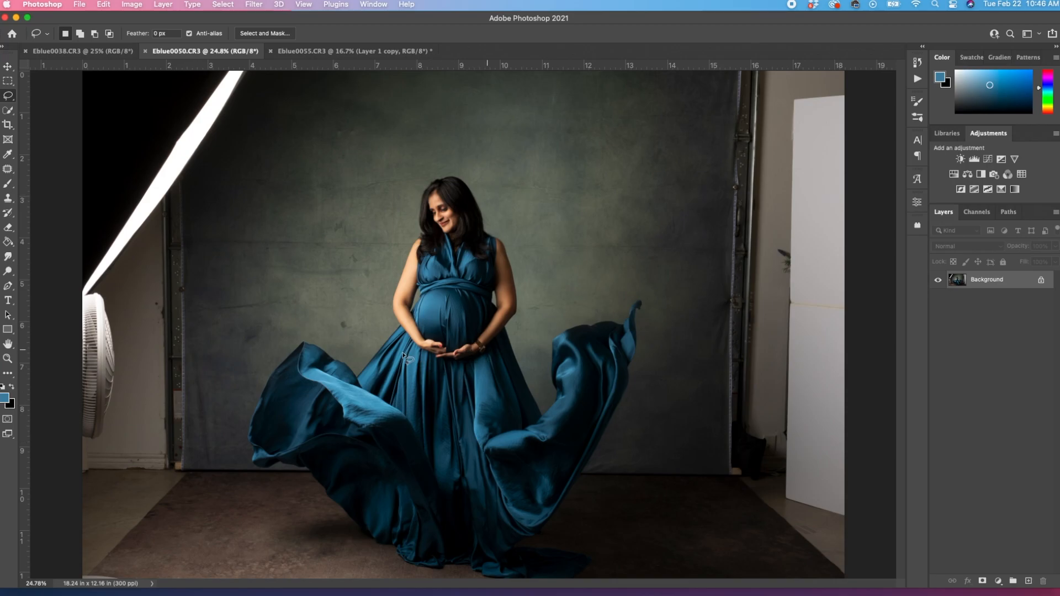
left_click(302, 50)
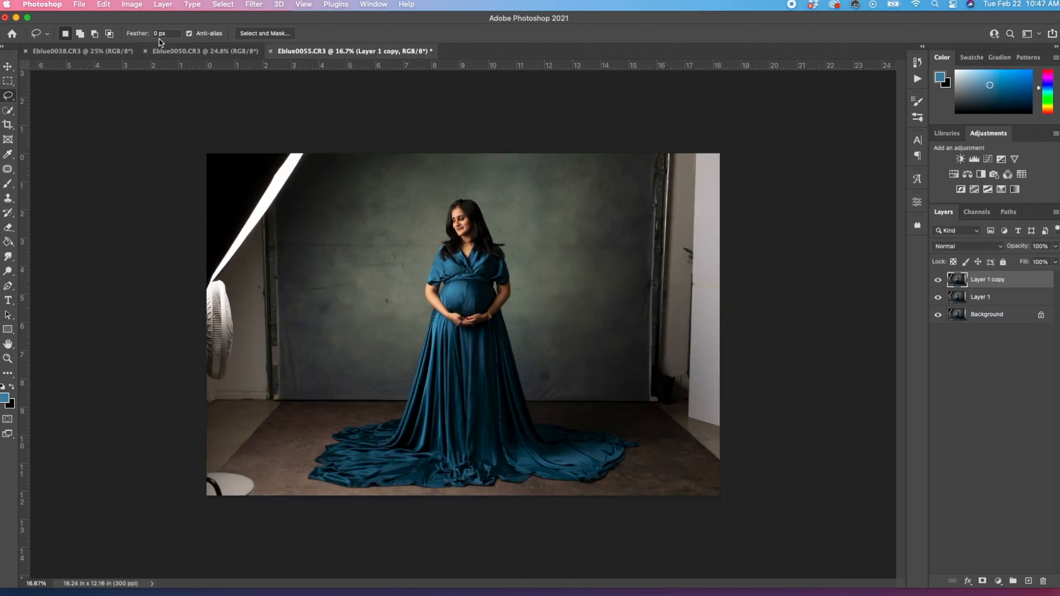
left_click(171, 51)
left_click(146, 52)
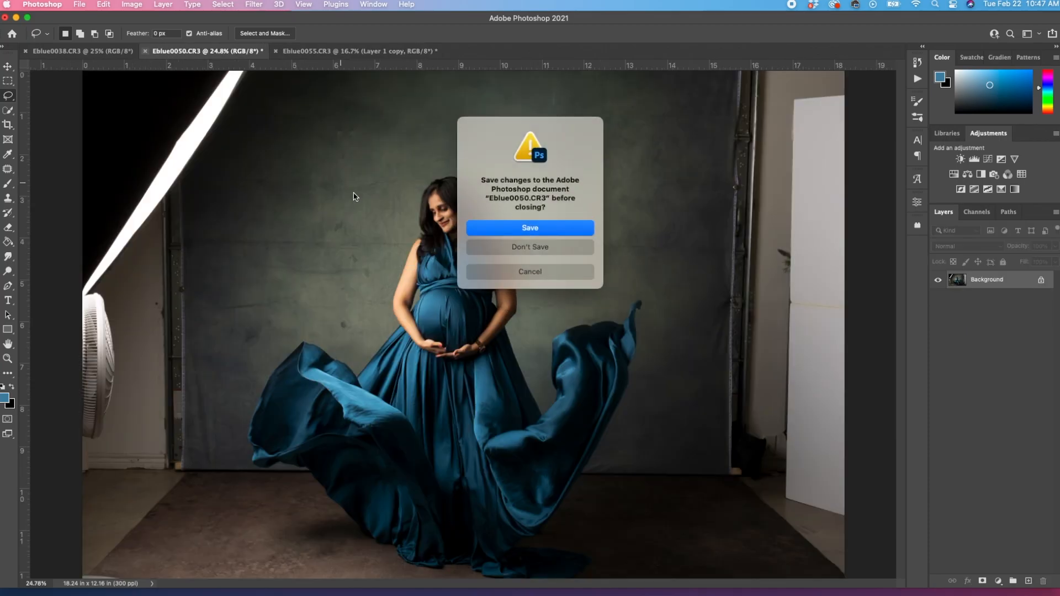
left_click(513, 246)
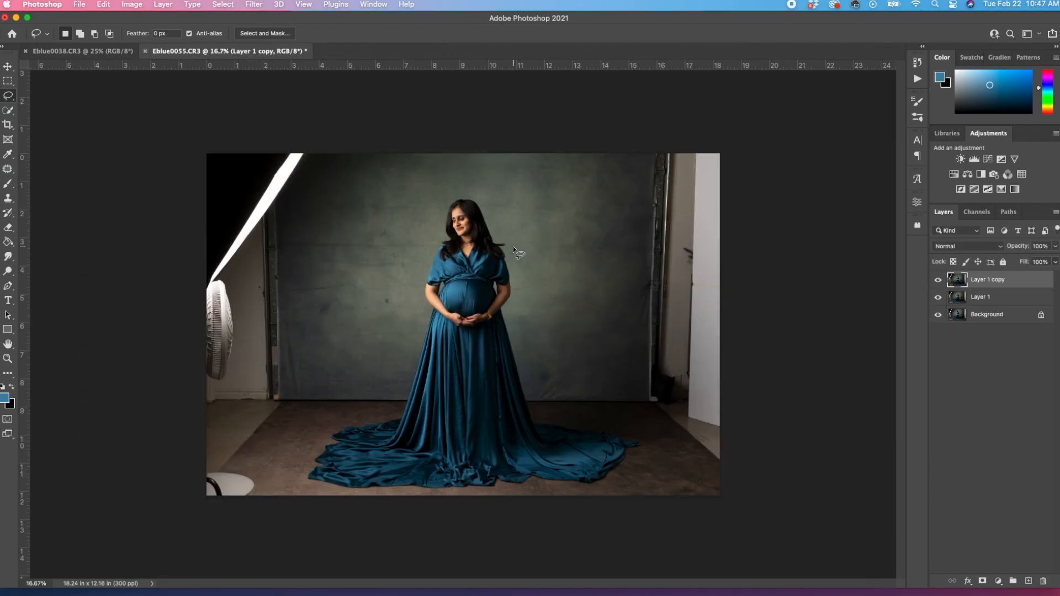
View Eblue0038.CR3 and close it without saving, leaving only Eblue0055.CR3 open
left_click(70, 53)
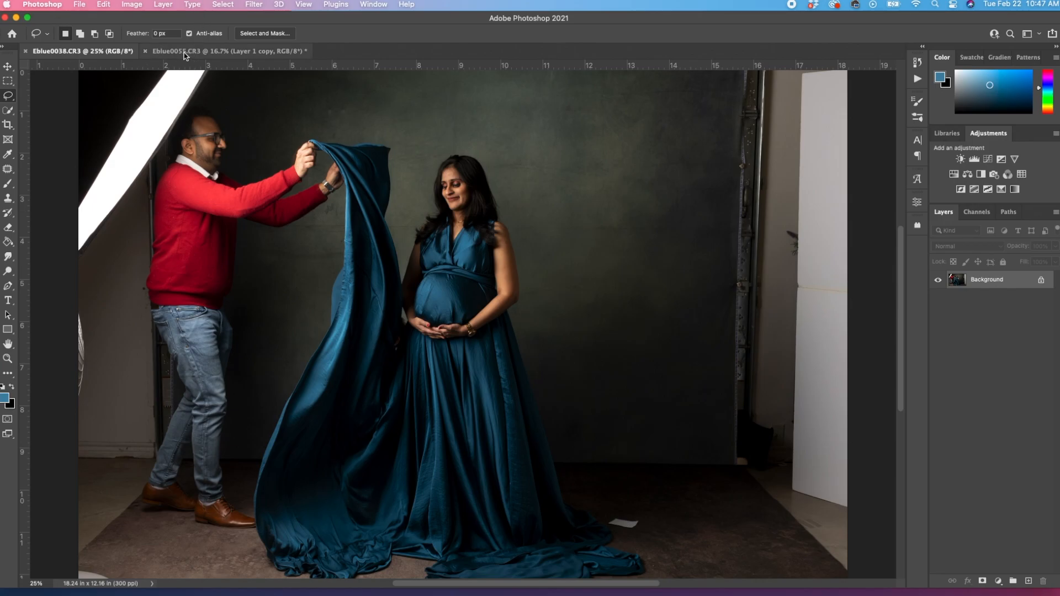
left_click(25, 51)
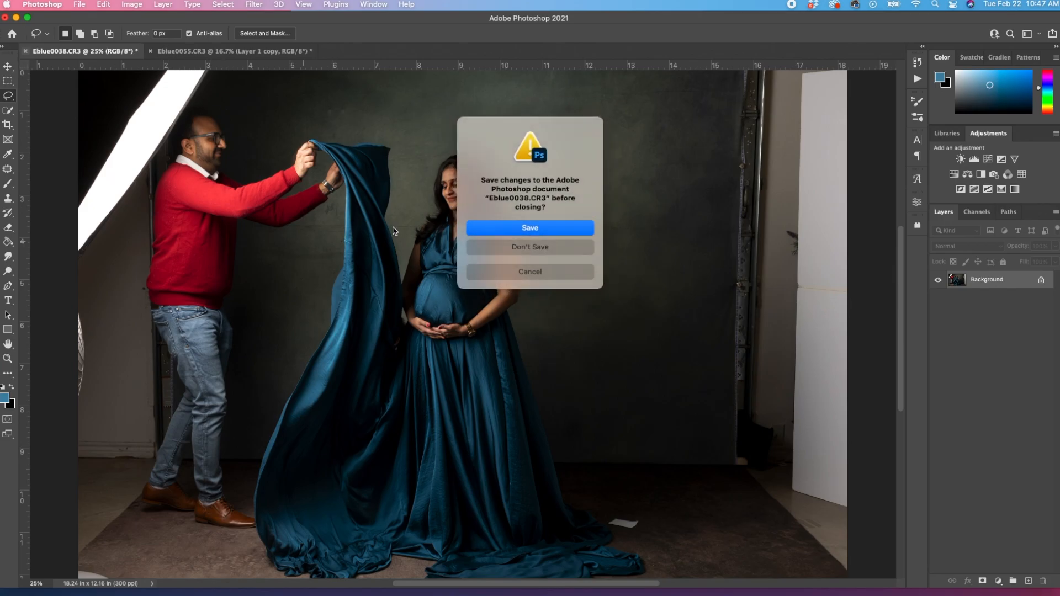
left_click(578, 254)
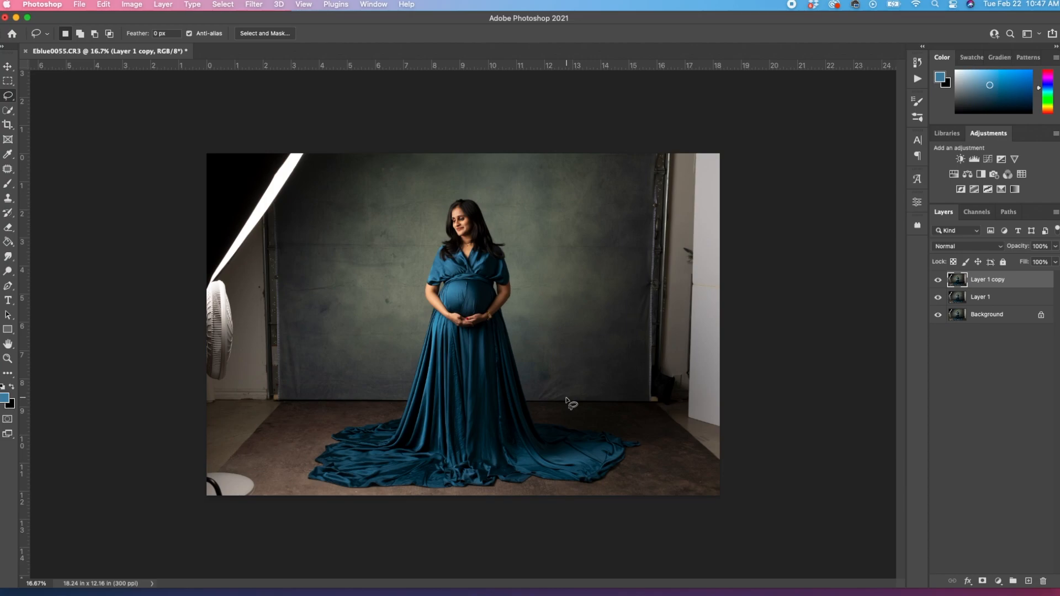
With the Lasso tool, select the light, fan, wall and stool along the photo's left side up to the backdrop's edge
left_click(13, 98)
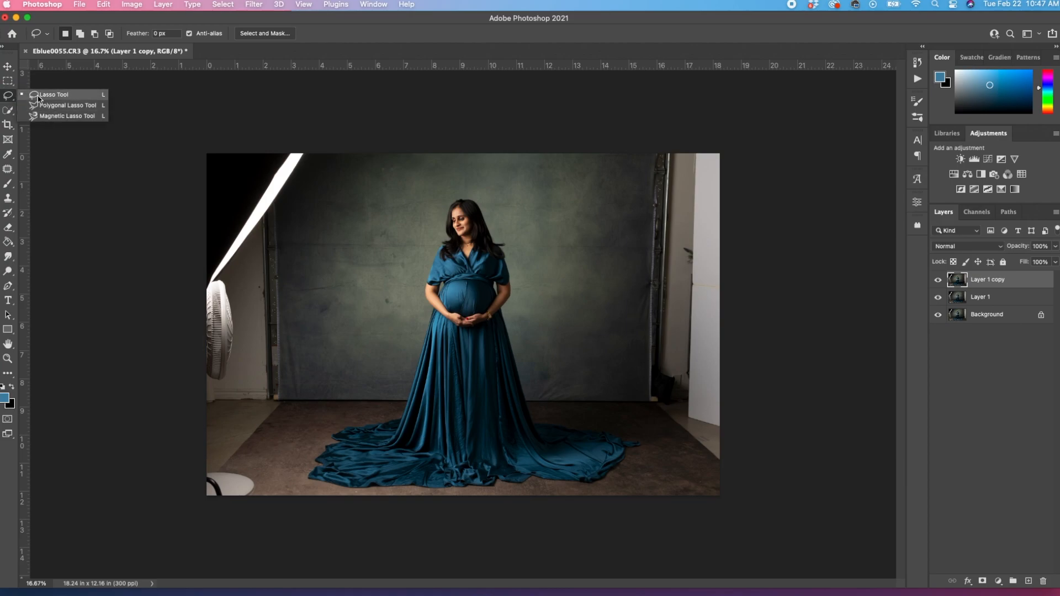
left_click(14, 96)
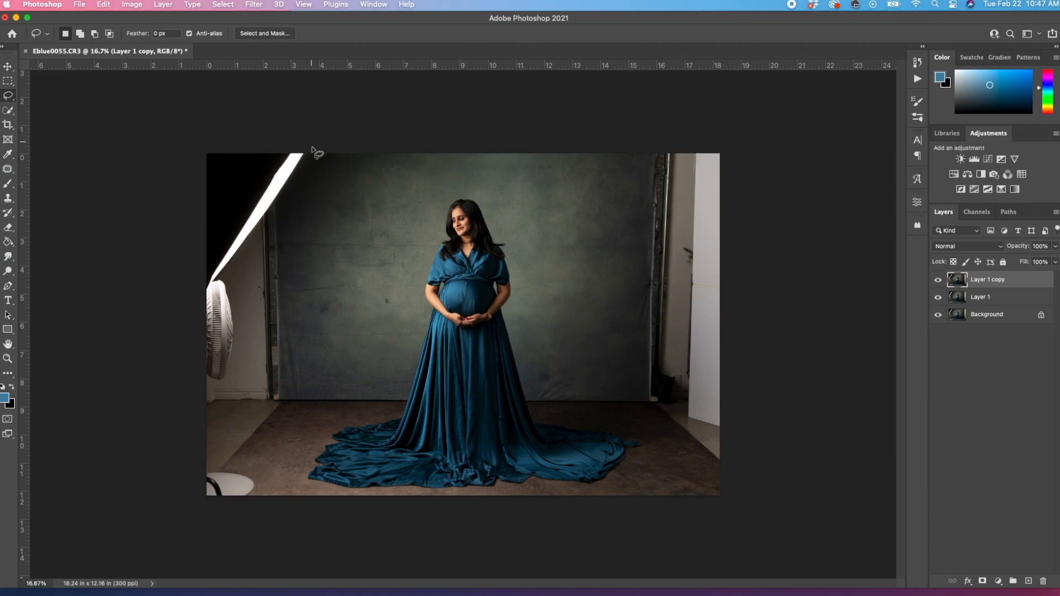
mouse_move(313, 153)
left_mouse_down()
mouse_move(281, 216)
mouse_move(285, 410)
mouse_move(234, 465)
mouse_move(257, 475)
mouse_move(258, 502)
mouse_move(190, 510)
mouse_move(152, 302)
mouse_move(167, 148)
mouse_move(186, 130)
mouse_move(279, 111)
mouse_move(317, 110)
mouse_move(311, 139)
left_mouse_up()
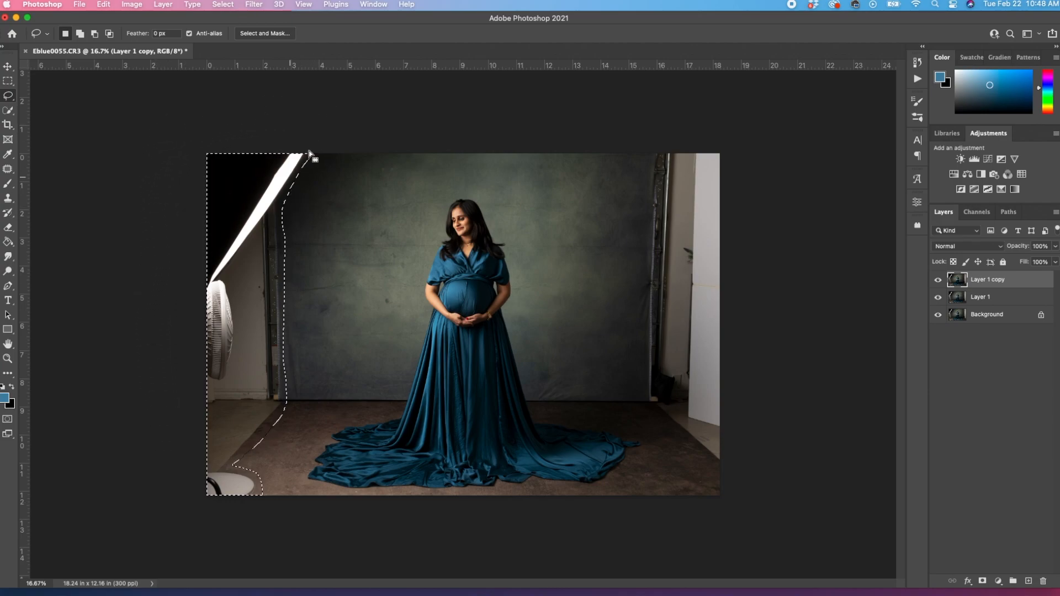
Fill the left-side selection with Content-Aware contents, Color Adaptation on, Normal mode at 100% opacity, and deselect it
right_click(348, 241)
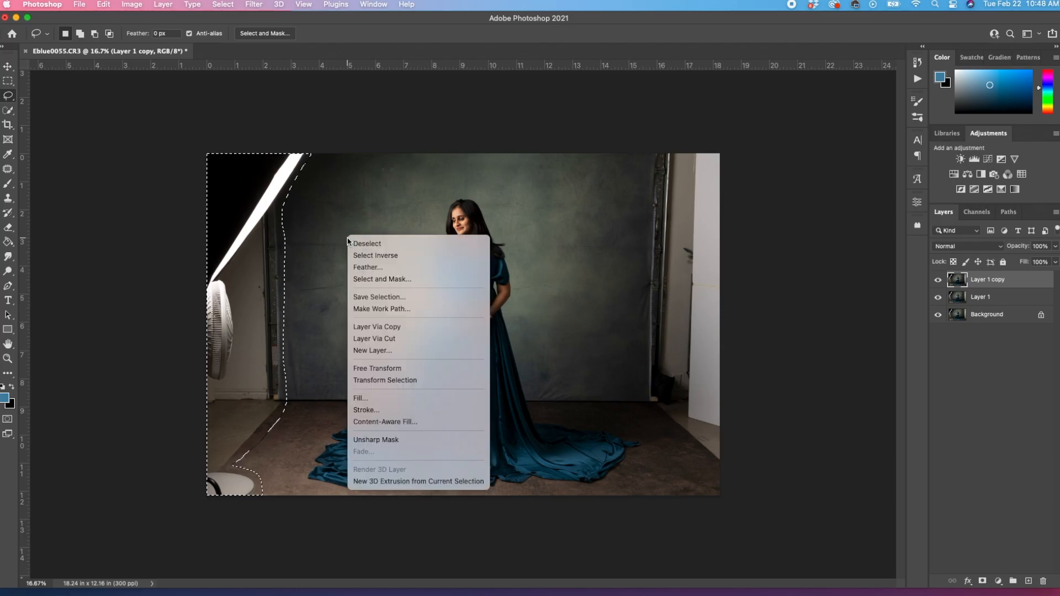
left_click(369, 399)
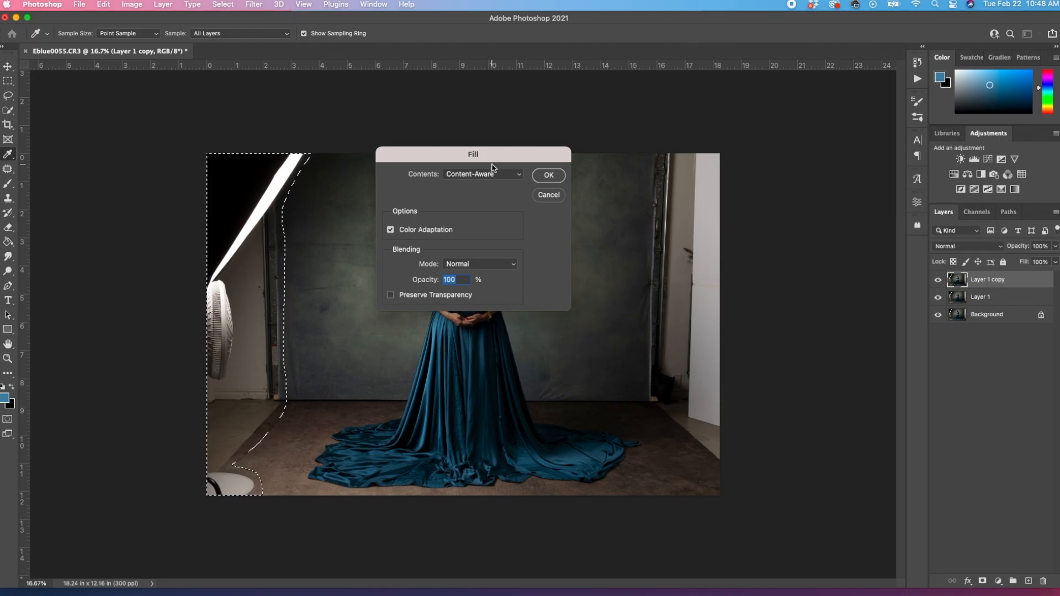
left_click(495, 176)
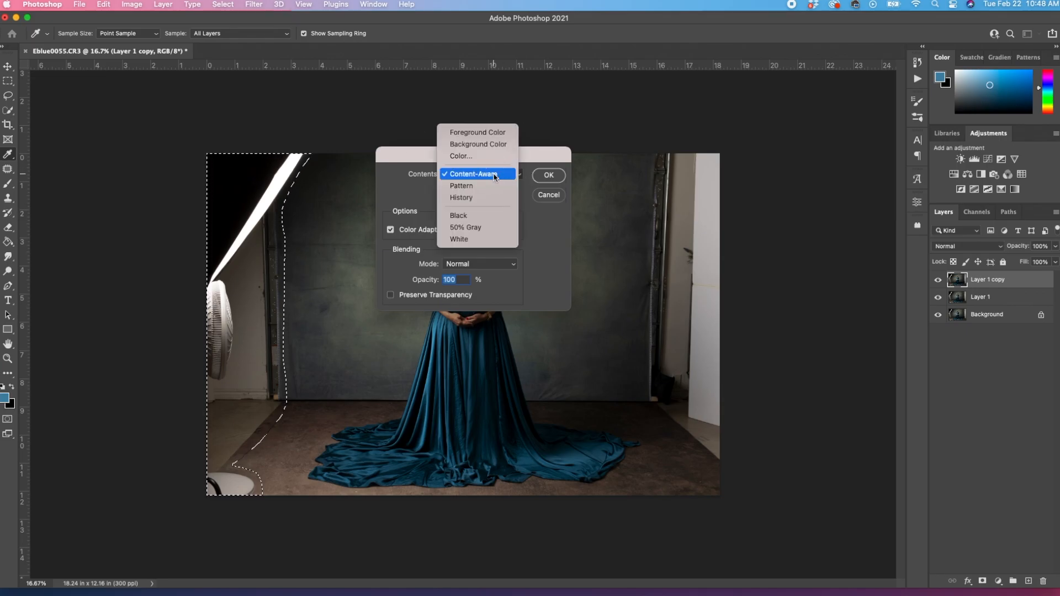
left_click(488, 133)
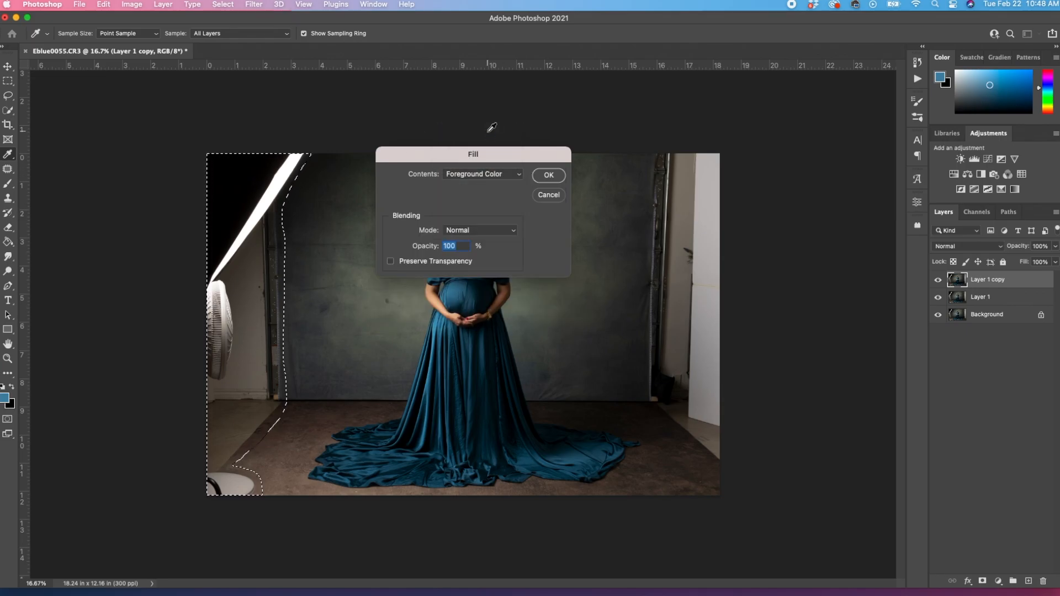
left_click(479, 176)
left_click(479, 187)
left_click(478, 177)
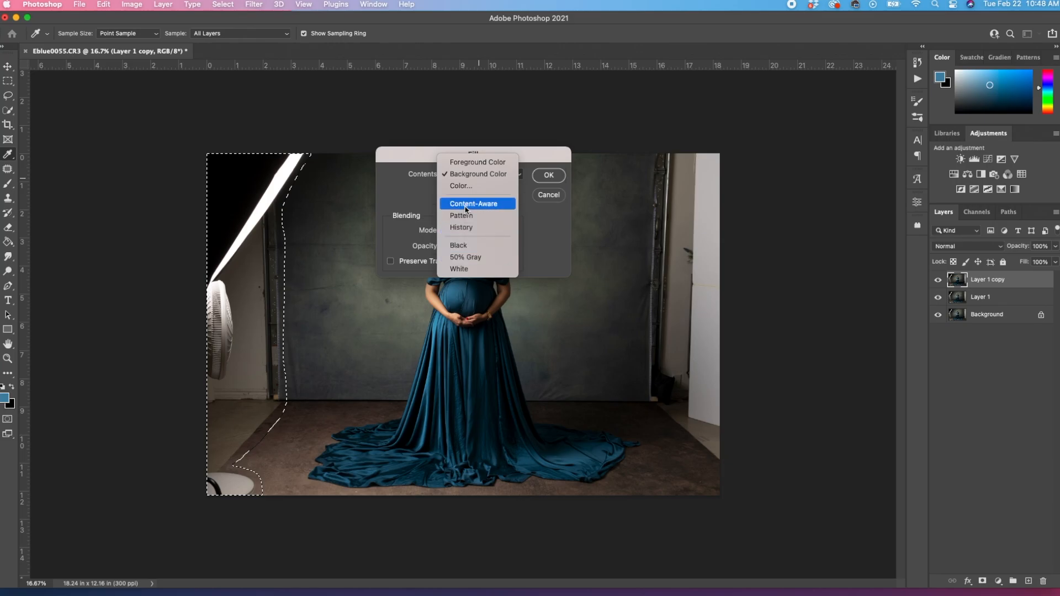
left_click(481, 205)
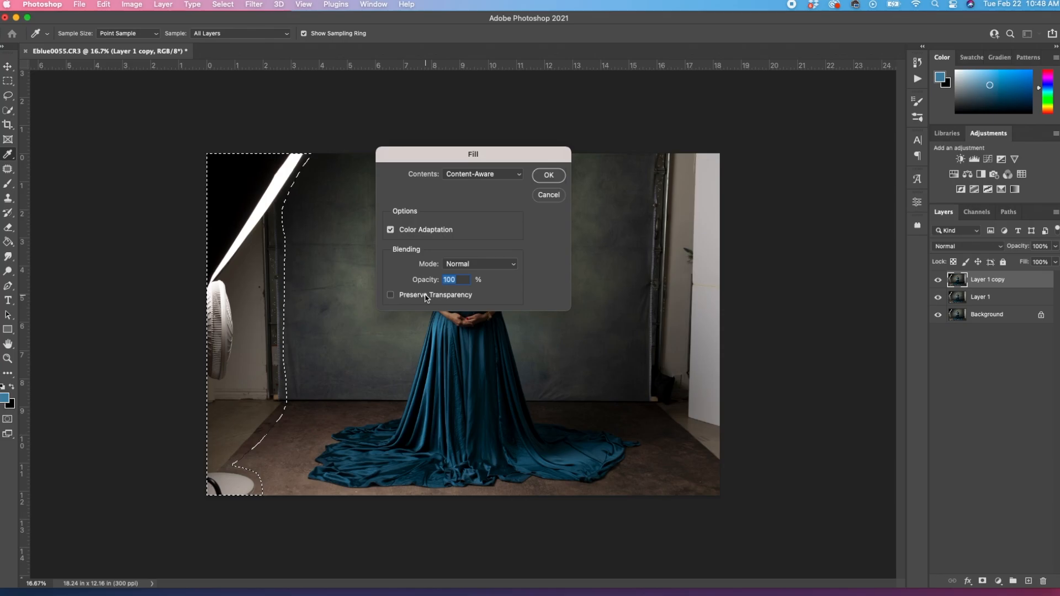
left_click(548, 175)
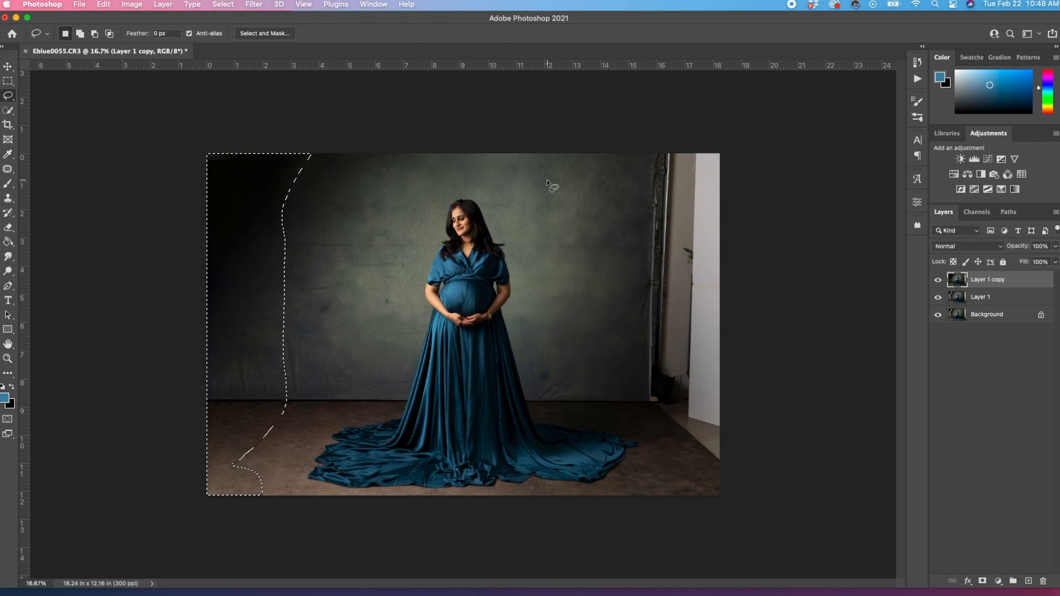
key("super+d")
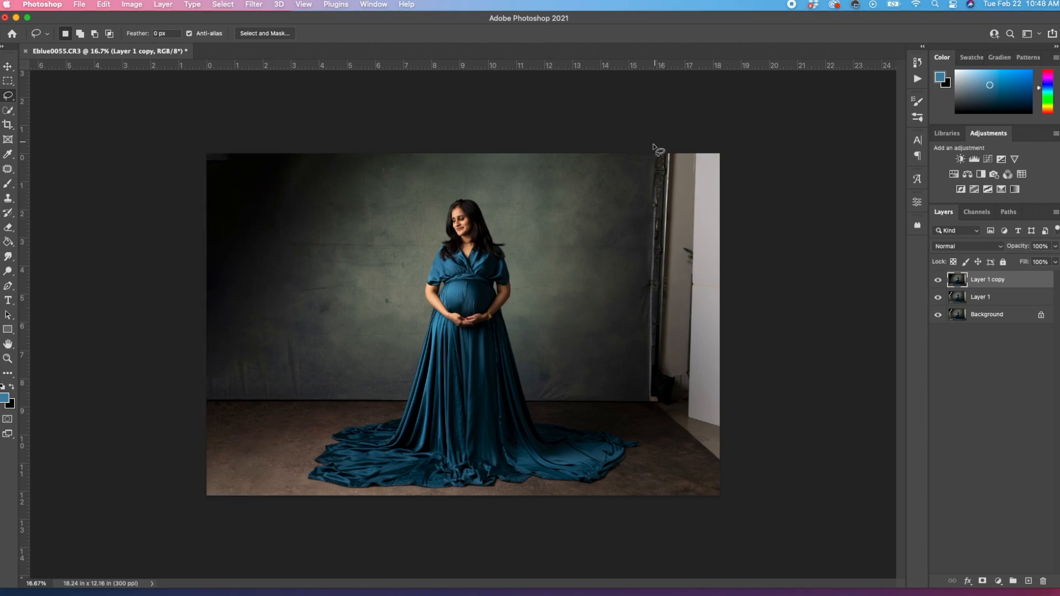
Lasso the backdrop stand, wall and white panel on the photo's right side, replace them with a Content-Aware fill, and deselect
mouse_move(643, 160)
left_mouse_down()
mouse_move(638, 381)
mouse_move(647, 412)
mouse_move(699, 461)
mouse_move(734, 336)
mouse_move(646, 124)
left_mouse_up()
right_click(552, 268)
left_click(570, 429)
key("Return")
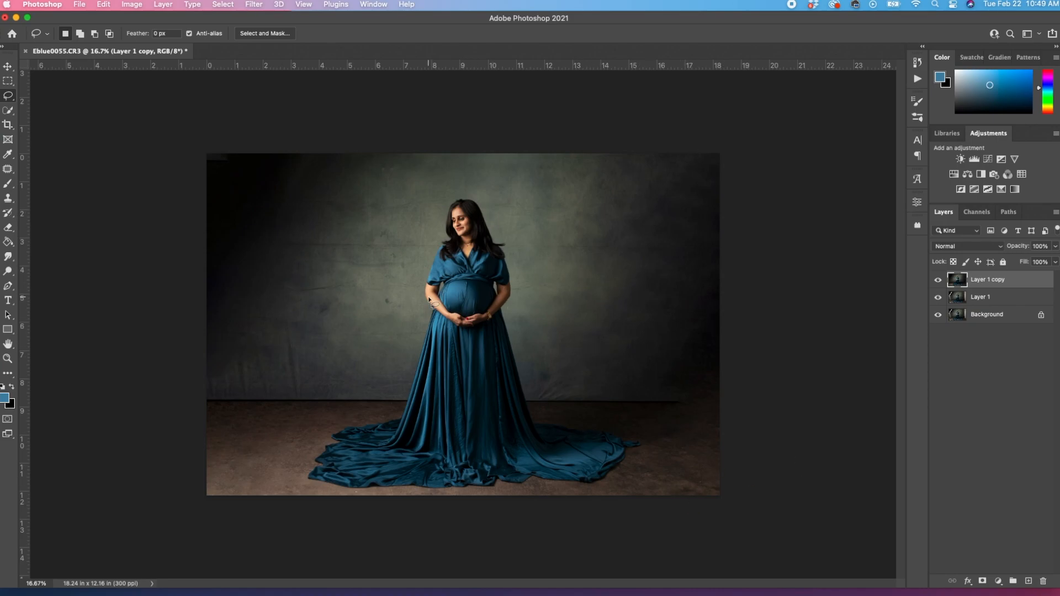
Duplicate Layer 1 copy and activate the Patch tool, set to Normal patch mode with Source
key("super+j")
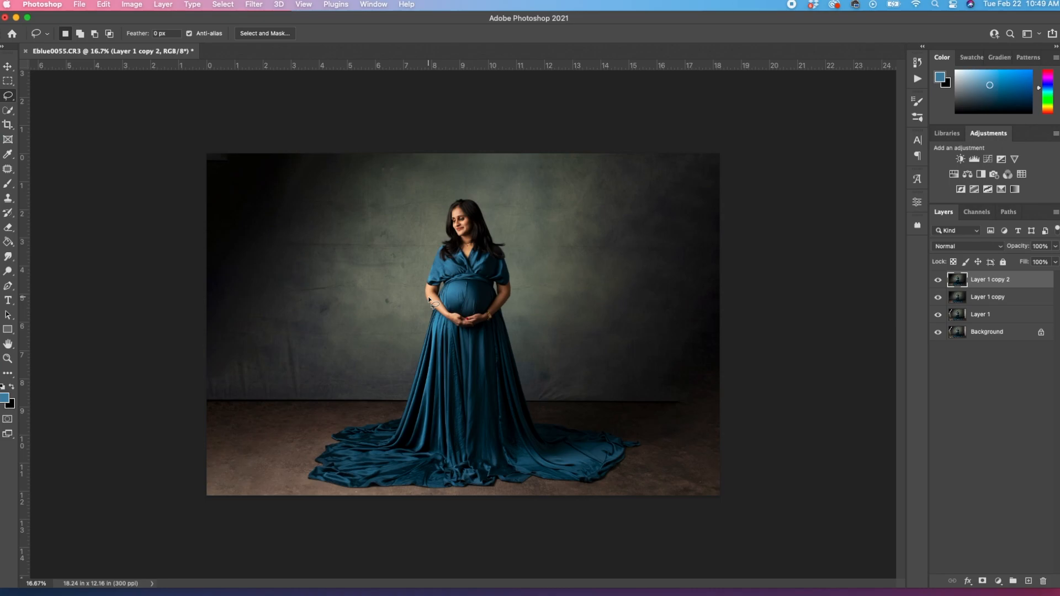
left_click(9, 170)
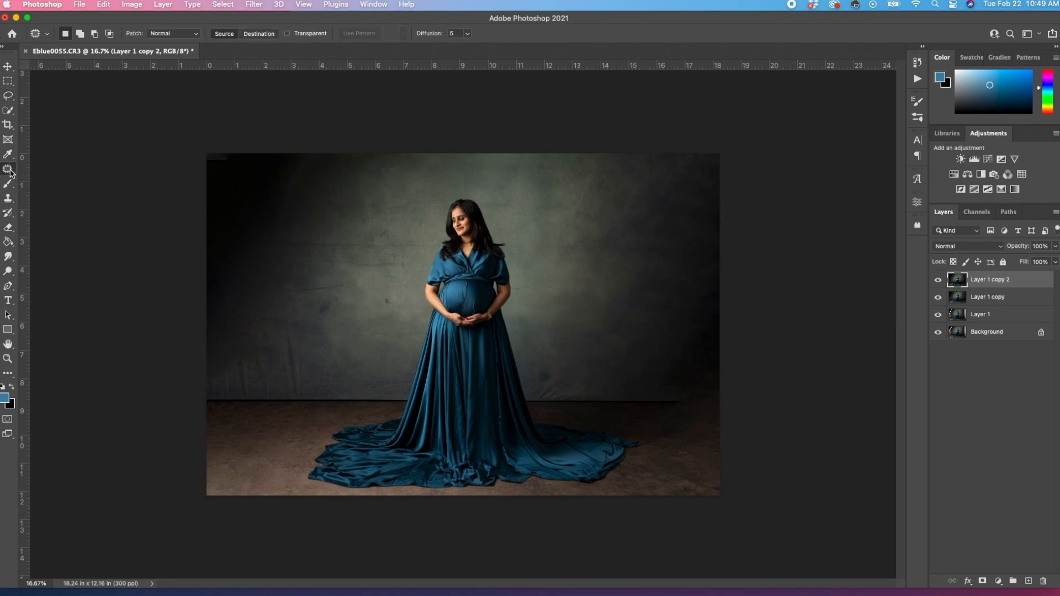
right_click(10, 171)
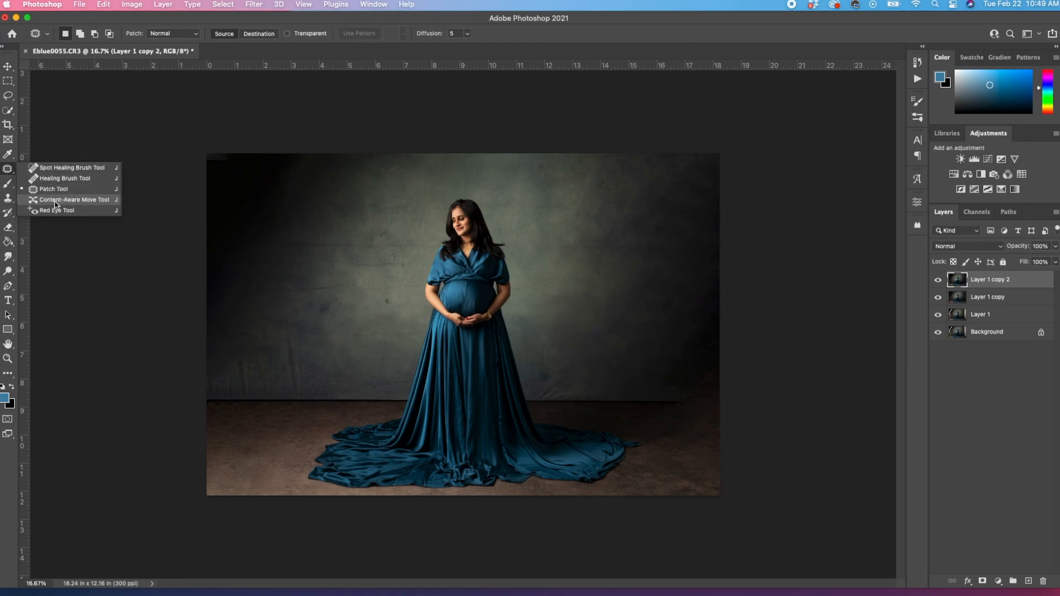
left_click(55, 193)
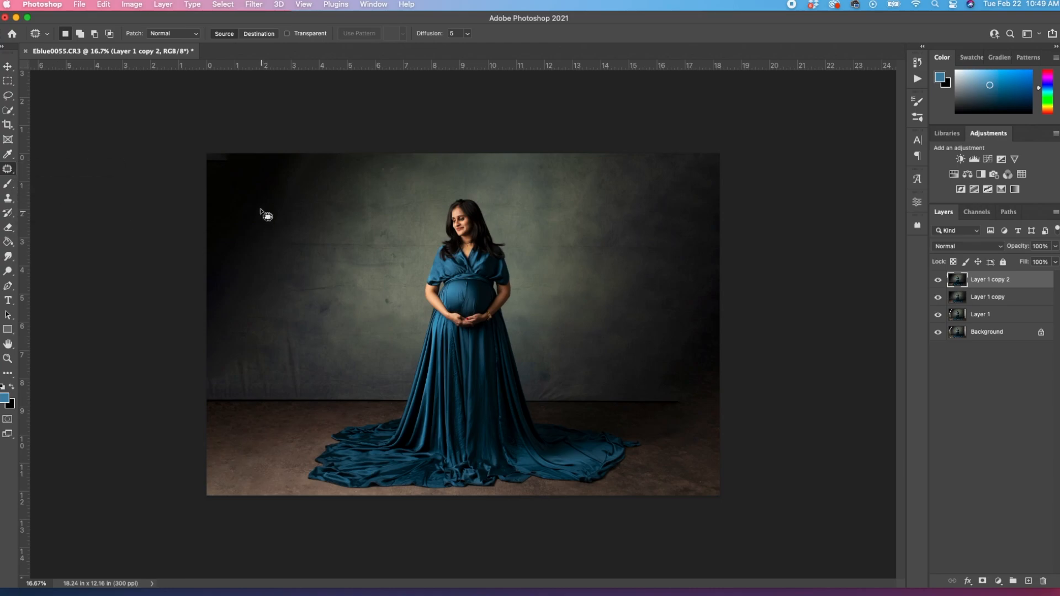
Patch out the spots and uneven patches on the upper part of the backdrop, on the photo's left side
key("z")
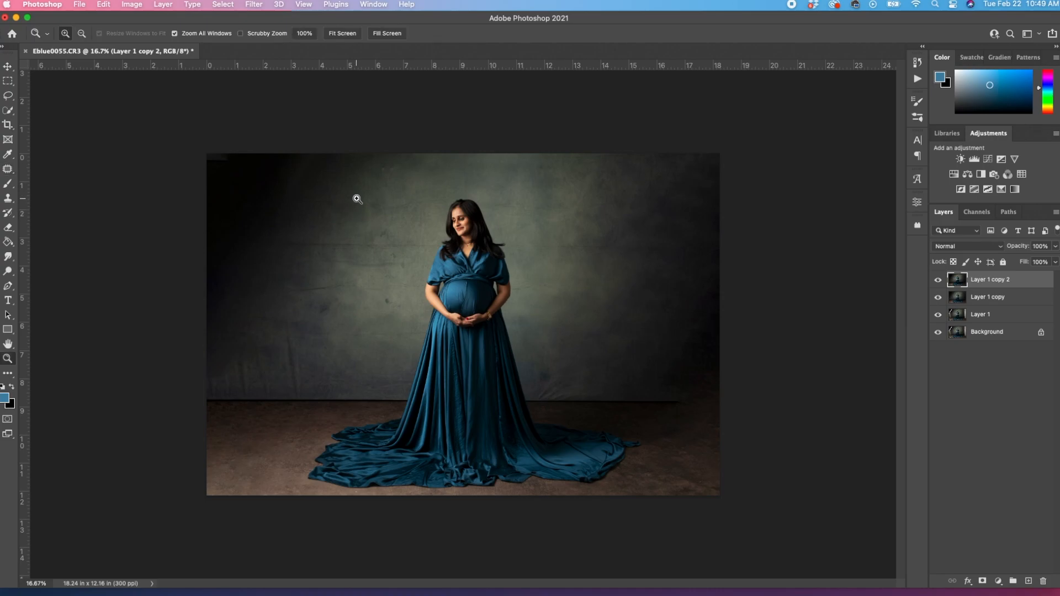
left_click(357, 199)
left_click(442, 324)
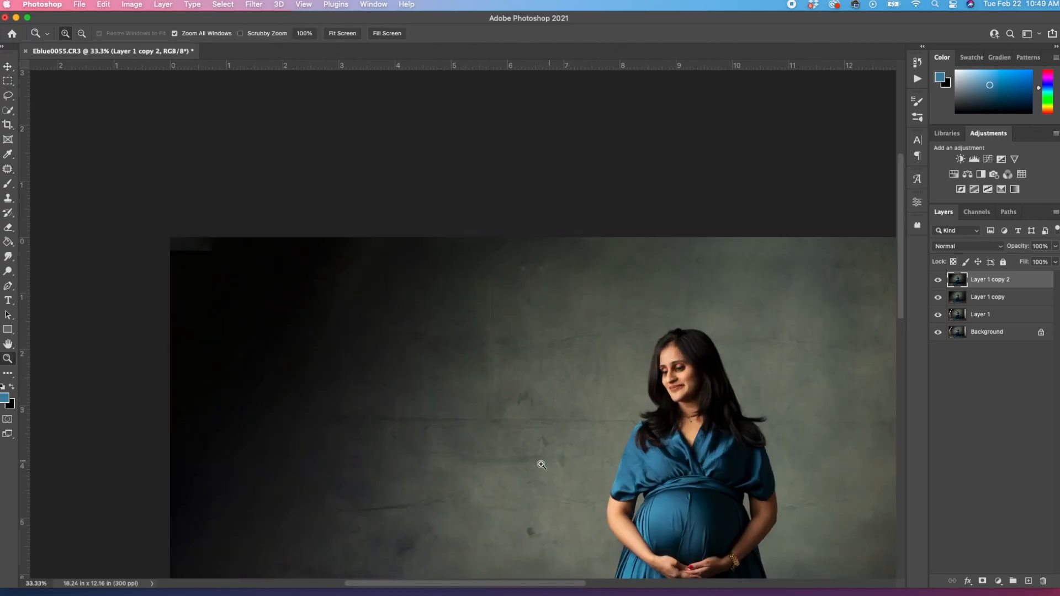
key("j")
mouse_move(374, 224)
left_mouse_down()
mouse_move(327, 320)
mouse_move(376, 231)
left_mouse_up()
left_click_drag(377, 270, 273, 349)
mouse_move(432, 304)
left_mouse_down()
mouse_move(371, 304)
mouse_move(543, 321)
left_mouse_up()
key("super+d")
mouse_move(493, 279)
left_mouse_down()
mouse_move(471, 309)
mouse_move(507, 297)
mouse_move(473, 367)
left_mouse_up()
key("super+d")
left_click_drag(437, 289, 459, 321)
key("super+d")
left_click_drag(538, 248, 586, 278)
key("super+d")
mouse_move(500, 261)
left_mouse_down()
mouse_move(467, 270)
mouse_move(519, 281)
left_mouse_up()
mouse_move(517, 281)
left_mouse_down()
mouse_move(508, 328)
mouse_move(536, 297)
mouse_move(569, 308)
left_mouse_up()
key("super+d")
key("super+d")
mouse_move(542, 244)
left_mouse_down()
mouse_move(576, 260)
mouse_move(571, 298)
mouse_move(503, 330)
mouse_move(557, 299)
left_mouse_up()
key("super+d")
left_click_drag(536, 306, 565, 276)
key("super+d")
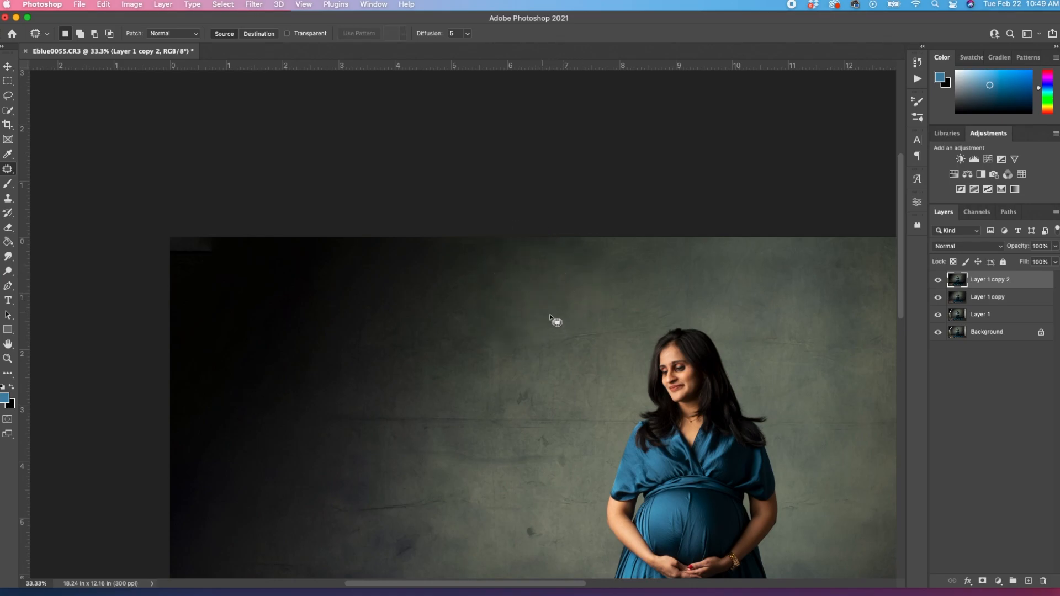
Patch the creases and dark marks on the backdrop left of the woman, from head to chest height
mouse_move(554, 316)
left_mouse_down()
mouse_move(493, 340)
mouse_move(548, 367)
mouse_move(614, 348)
mouse_move(666, 326)
mouse_move(685, 302)
mouse_move(641, 286)
left_mouse_up()
key("super+d")
mouse_move(482, 300)
left_mouse_down()
mouse_move(532, 332)
mouse_move(489, 437)
mouse_move(556, 353)
left_mouse_up()
mouse_move(548, 394)
left_mouse_down()
mouse_move(584, 448)
mouse_move(579, 406)
left_mouse_up()
left_click_drag(558, 423, 545, 355)
key("super+d")
mouse_move(578, 388)
left_mouse_down()
mouse_move(588, 437)
mouse_move(634, 427)
mouse_move(501, 389)
left_mouse_up()
key("super+d")
mouse_move(586, 354)
left_mouse_down()
mouse_move(615, 352)
mouse_move(574, 359)
left_mouse_up()
key("super+d")
mouse_move(429, 381)
left_mouse_down()
mouse_move(402, 460)
mouse_move(540, 441)
mouse_move(557, 366)
left_mouse_up()
mouse_move(425, 484)
left_mouse_down()
mouse_move(508, 497)
mouse_move(475, 489)
left_mouse_up()
mouse_move(453, 486)
left_mouse_down()
mouse_move(472, 435)
mouse_move(491, 403)
left_mouse_up()
key("super+d")
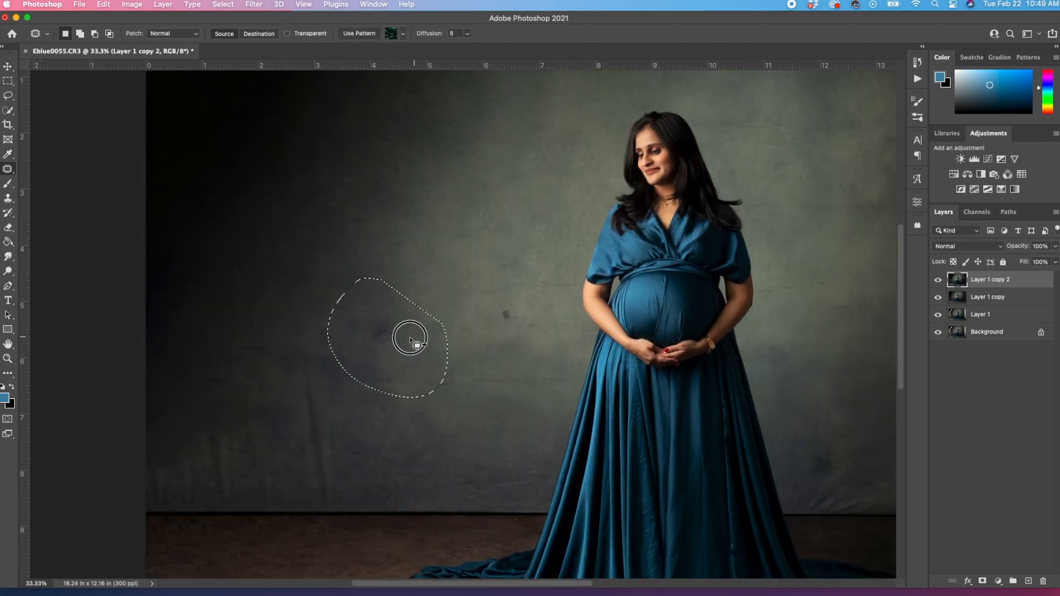
Patch the remaining dark spots and wrinkles on the backdrop left of the gown, down to the floor line
left_click_drag(410, 339, 458, 323)
key("super+d")
mouse_move(505, 232)
left_mouse_down()
mouse_move(575, 319)
mouse_move(505, 233)
left_mouse_up()
left_click_drag(503, 335, 526, 312)
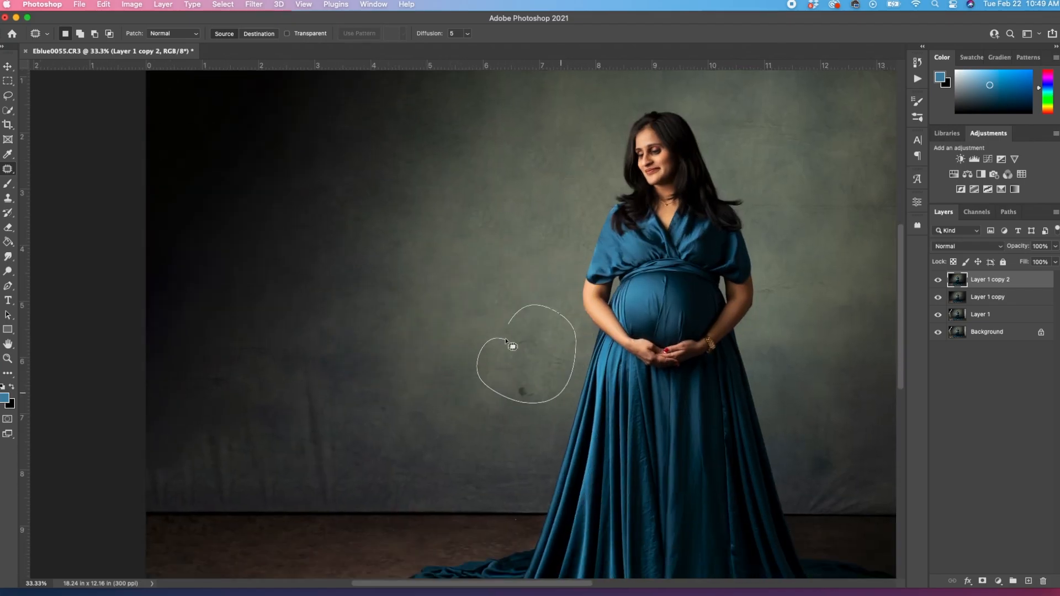
left_click_drag(373, 367, 450, 333)
key("super+d")
mouse_move(342, 166)
left_mouse_down()
mouse_move(359, 272)
mouse_move(343, 168)
left_mouse_up()
key("super+d")
mouse_move(220, 354)
left_mouse_down()
mouse_move(167, 473)
mouse_move(221, 356)
left_mouse_up()
key("super+d")
left_click_drag(193, 411, 191, 419)
key("super+d")
left_click_drag(367, 333, 299, 394)
left_click_drag(407, 441, 411, 443)
left_click_drag(504, 463, 490, 409)
key("super+d")
mouse_move(547, 390)
left_mouse_down()
mouse_move(535, 477)
mouse_move(548, 392)
left_mouse_up()
key("super+d")
left_click_drag(394, 453, 400, 462)
key("super+d")
Patch marks on the upper backdrop, on the photo's right side beyond the woman's head
left_click_drag(631, 223, 350, 267)
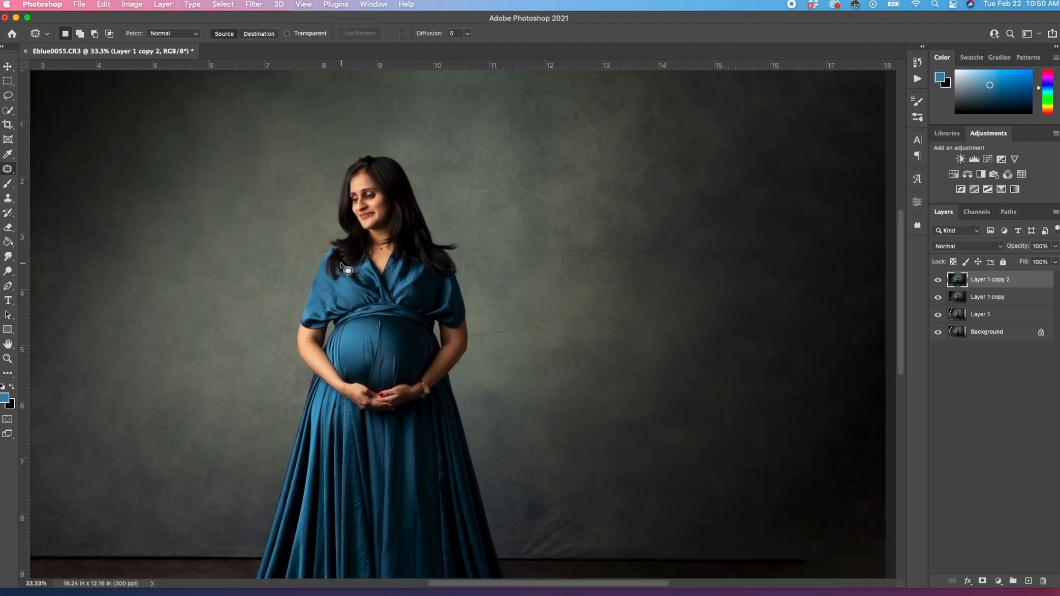
left_click_drag(602, 180, 450, 405)
mouse_move(321, 360)
left_mouse_down()
mouse_move(293, 374)
mouse_move(321, 362)
left_mouse_up()
left_click_drag(331, 381, 417, 429)
key("super+d")
left_click_drag(439, 280, 556, 296)
left_click_drag(492, 318, 536, 450)
key("super+d")
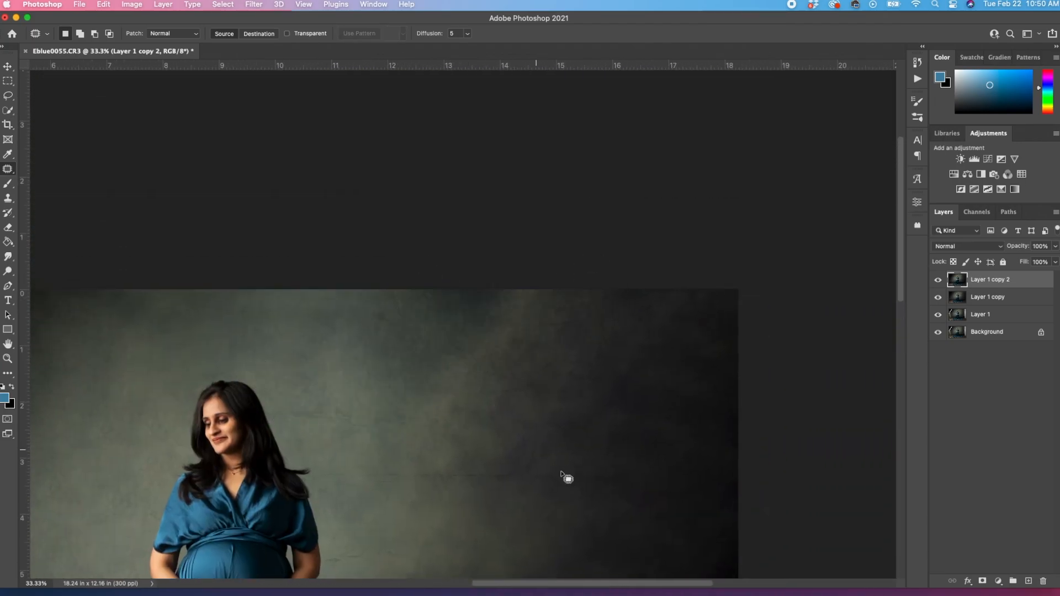
Patch the small marks on the backdrop just above the woman's head, near the photo's upper edge
scroll(558, 458, "down", 3)
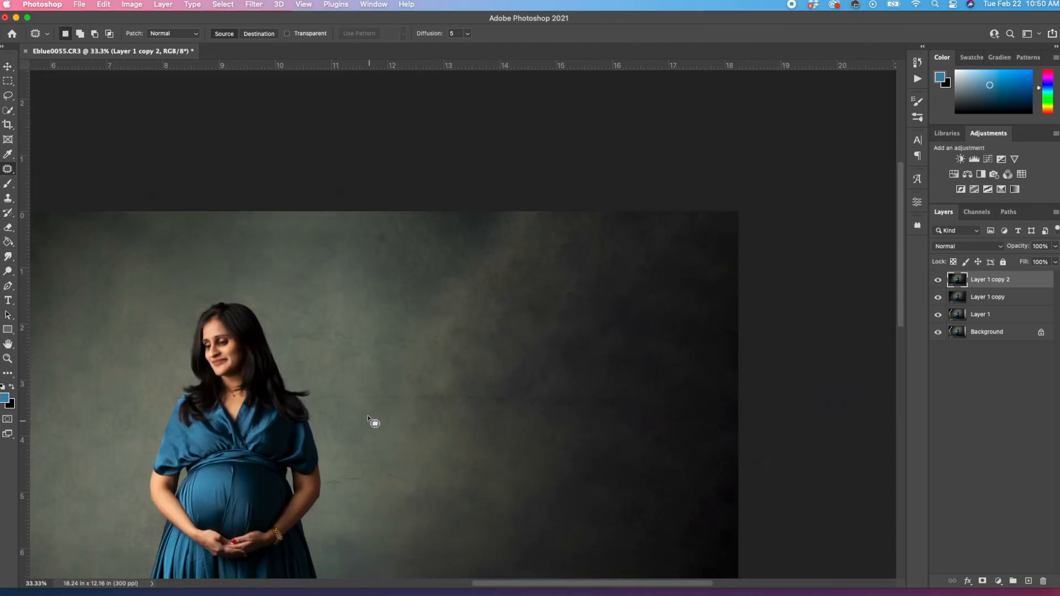
key("z")
left_click(320, 363)
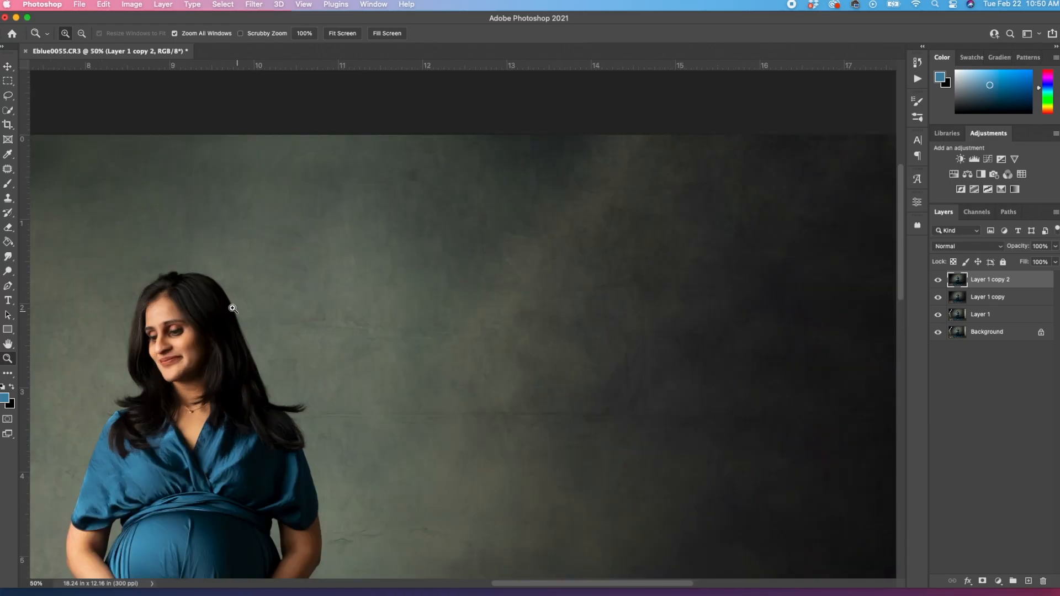
key("j")
mouse_move(231, 177)
left_mouse_down()
mouse_move(306, 206)
mouse_move(288, 213)
mouse_move(341, 215)
left_mouse_up()
key("super+d")
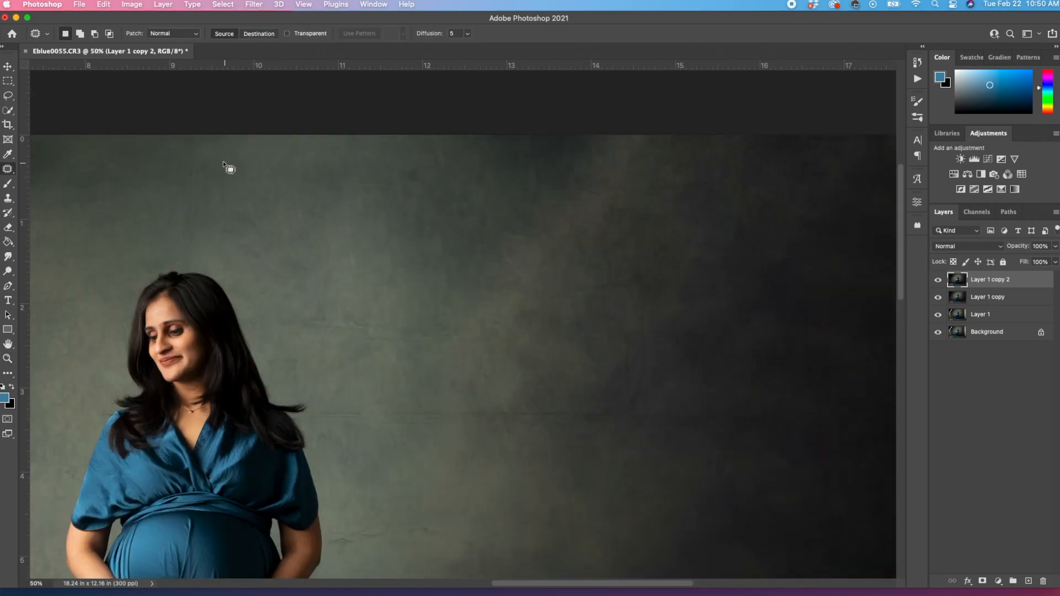
mouse_move(162, 176)
left_mouse_down()
mouse_move(229, 248)
mouse_move(320, 217)
left_mouse_up()
key("super+d")
mouse_move(289, 137)
left_mouse_down()
mouse_move(201, 178)
mouse_move(348, 175)
mouse_move(390, 231)
left_mouse_up()
key("super+d")
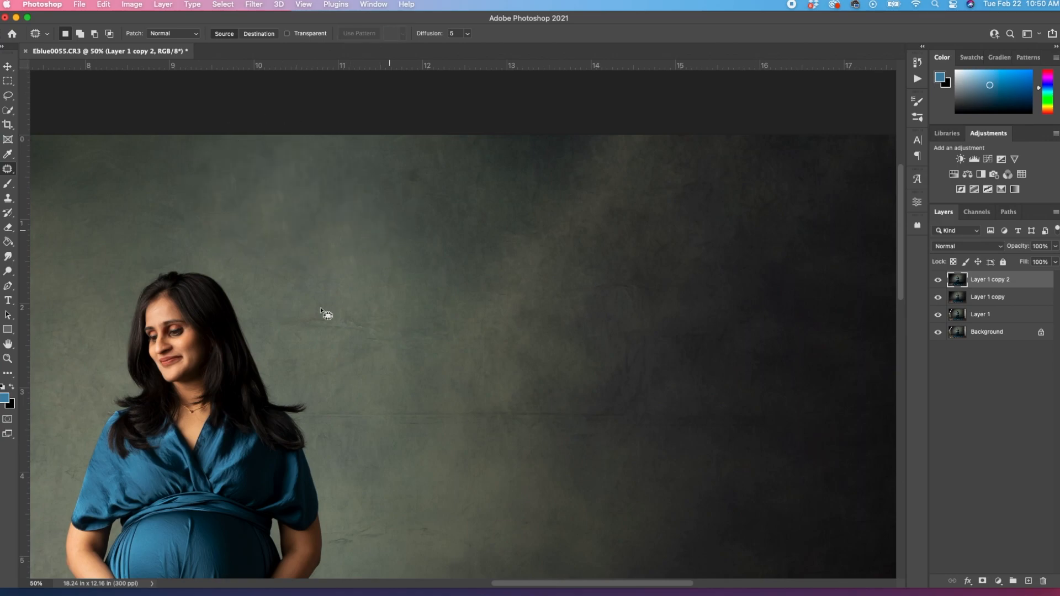
Try to patch the backdrop directly beside the woman's hair, and undo that patch
mouse_move(250, 246)
left_mouse_down()
mouse_move(227, 274)
mouse_move(226, 299)
mouse_move(310, 241)
mouse_move(249, 236)
mouse_move(338, 210)
left_mouse_up()
key("super+d")
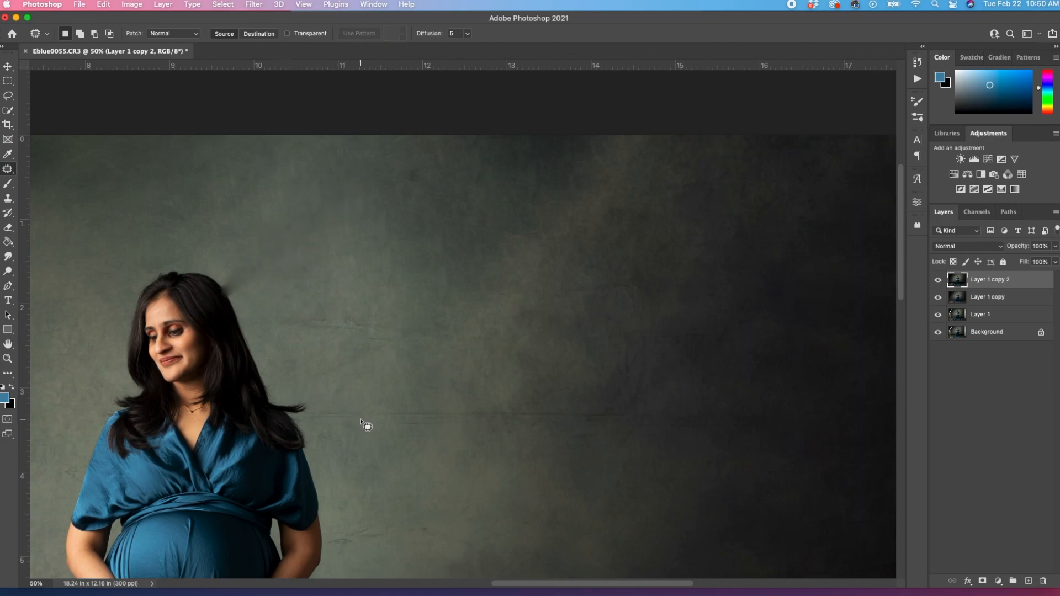
key("super+z")
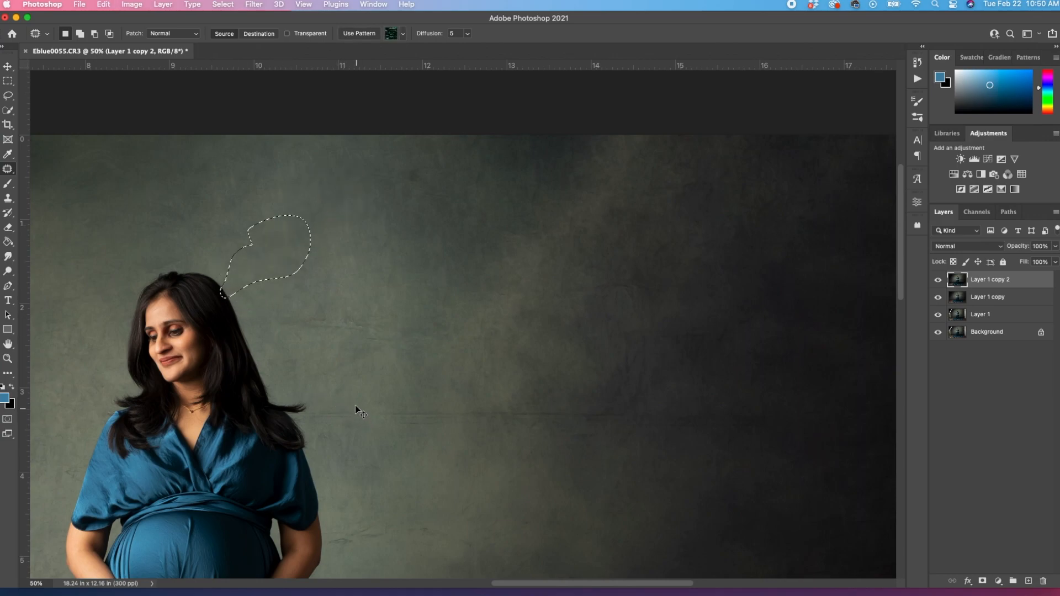
key("super+d")
Patch the horizontal creases and marks on the backdrop right of the woman's head and shoulder
mouse_move(242, 228)
left_mouse_down()
mouse_move(219, 274)
mouse_move(267, 381)
mouse_move(295, 395)
mouse_move(363, 375)
mouse_move(417, 315)
mouse_move(401, 284)
mouse_move(470, 248)
left_mouse_up()
key("super+d")
mouse_move(286, 356)
left_mouse_down()
mouse_move(315, 400)
mouse_move(333, 370)
left_mouse_up()
left_click_drag(329, 364, 343, 308)
key("super+d")
mouse_move(359, 352)
left_mouse_down()
mouse_move(306, 430)
mouse_move(535, 407)
mouse_move(492, 371)
mouse_move(576, 219)
mouse_move(628, 310)
mouse_move(630, 212)
left_mouse_up()
key("super+d")
mouse_move(657, 323)
left_mouse_down()
mouse_move(731, 338)
mouse_move(662, 322)
left_mouse_up()
left_click_drag(676, 273, 694, 288)
key("super+d")
mouse_move(618, 296)
left_mouse_down()
mouse_move(617, 390)
mouse_move(621, 298)
left_mouse_up()
Patch the creases and blotches on the backdrop right of the woman's arm, around waist height
scroll(648, 339, "right", 5)
scroll(648, 338, "down", 4)
mouse_move(393, 185)
left_mouse_down()
mouse_move(461, 255)
mouse_move(398, 185)
left_mouse_up()
key("super+d")
mouse_move(211, 332)
left_mouse_down()
mouse_move(116, 360)
mouse_move(211, 334)
left_mouse_up()
mouse_move(258, 308)
left_mouse_down()
mouse_move(204, 398)
mouse_move(257, 312)
left_mouse_up()
left_click_drag(243, 359, 278, 239)
key("super+d")
left_click_drag(281, 388, 428, 355)
Patch the wrinkles and dark blotches on the lower backdrop right of the gown, above the floor line
scroll(331, 361, "down", 5)
mouse_move(252, 365)
left_mouse_down()
mouse_move(206, 388)
mouse_move(251, 369)
left_mouse_up()
left_click_drag(237, 442, 326, 330)
mouse_move(185, 258)
left_mouse_down()
mouse_move(182, 382)
mouse_move(185, 261)
left_mouse_up()
left_click_drag(185, 320, 273, 185)
key("super+d")
left_click_drag(402, 376, 409, 369)
left_click_drag(449, 431, 449, 308)
left_click_drag(362, 288, 427, 254)
left_click_drag(400, 323, 536, 312)
key("super+d")
mouse_move(331, 379)
left_mouse_down()
mouse_move(231, 444)
mouse_move(496, 369)
left_mouse_up()
left_click_drag(496, 421, 539, 254)
key("super+d")
Patch out the light strip in the photo's upper left corner
key("z")
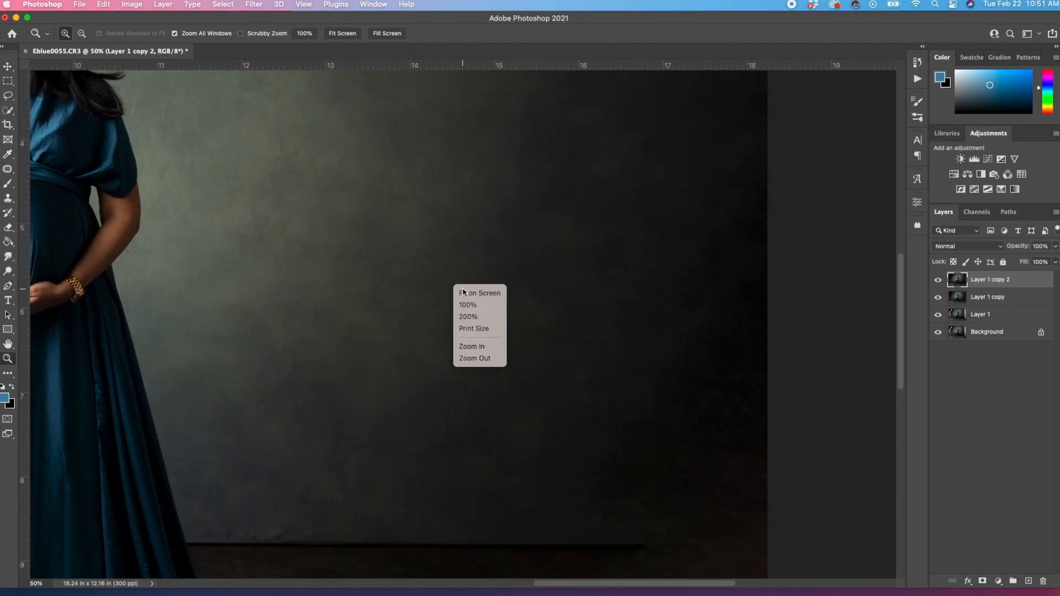
key("super+0")
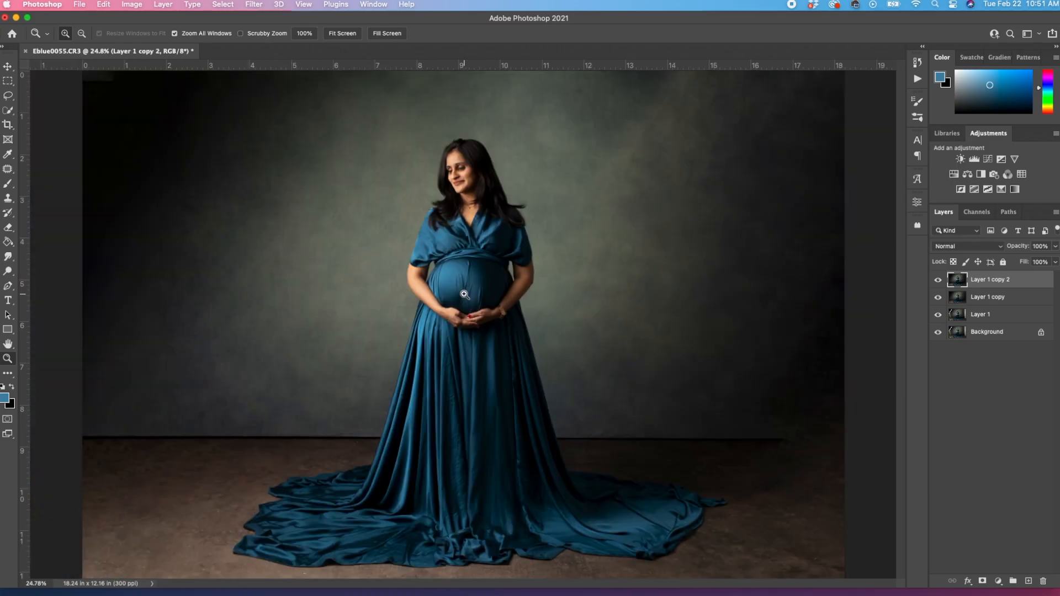
key("super+minus")
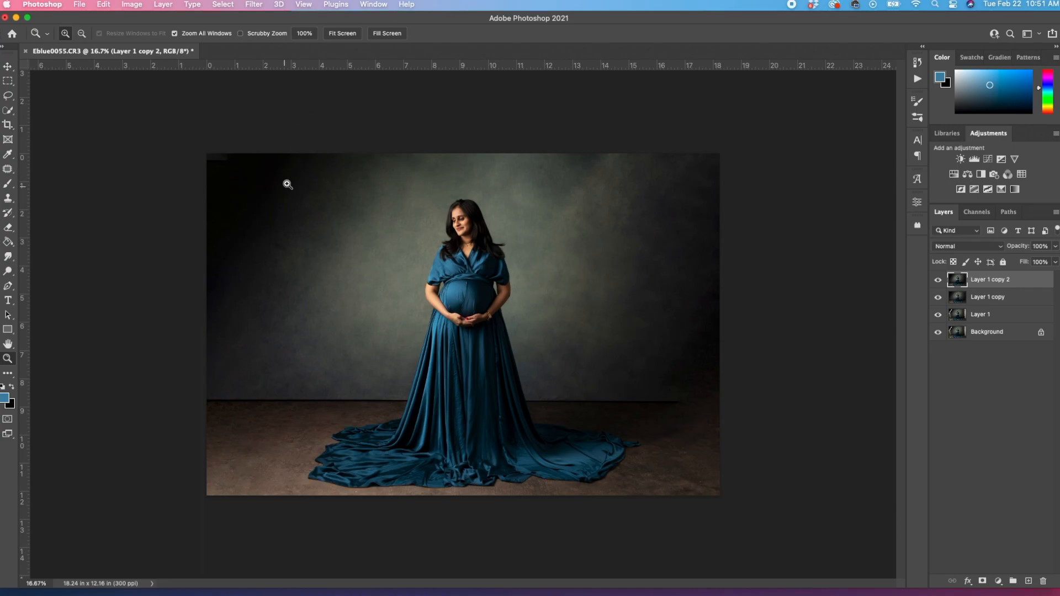
key("j")
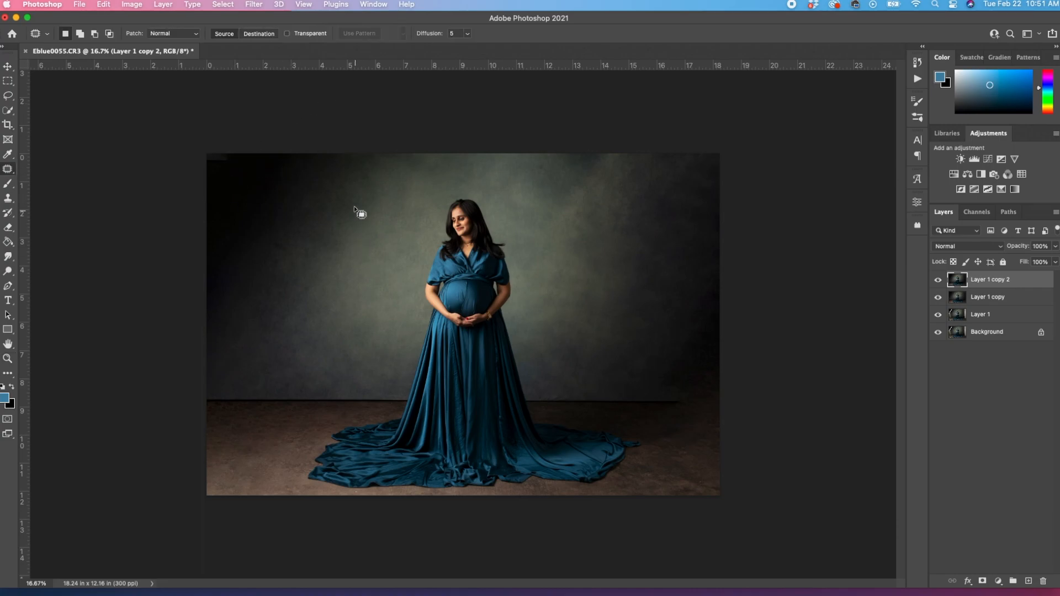
mouse_move(233, 142)
left_mouse_down()
mouse_move(253, 149)
mouse_move(243, 146)
left_mouse_up()
left_click_drag(239, 161, 260, 194)
key("super+d")
left_click_drag(237, 136, 272, 191)
key("super+d")
Even out the blotchy tones in the upper right area of the backdrop with large patches
left_click_drag(542, 159, 633, 142)
mouse_move(614, 181)
left_mouse_down()
mouse_move(664, 256)
mouse_move(609, 194)
left_mouse_up()
key("super+d")
left_click_drag(567, 166, 628, 175)
left_click_drag(610, 180, 622, 221)
key("super+d")
left_click_drag(583, 165, 632, 194)
left_click_drag(614, 204, 631, 260)
key("super+d")
mouse_move(640, 192)
left_mouse_down()
mouse_move(605, 198)
mouse_move(659, 208)
left_mouse_up()
left_click_drag(633, 220, 634, 266)
key("super+d")
Patch the uneven tones on the backdrop right of the woman, from head height down to waist height
mouse_move(588, 204)
left_mouse_down()
mouse_move(635, 291)
mouse_move(632, 272)
left_mouse_up()
left_click_drag(614, 279, 637, 215)
key("super+d")
mouse_move(581, 174)
left_mouse_down()
mouse_move(611, 178)
mouse_move(583, 193)
mouse_move(608, 175)
left_mouse_up()
left_click(558, 163)
left_click_drag(593, 177, 610, 209)
key("super+d")
mouse_move(582, 240)
left_mouse_down()
mouse_move(570, 290)
mouse_move(598, 264)
left_mouse_up()
left_click_drag(593, 262, 562, 203)
key("super+d")
mouse_move(583, 283)
left_mouse_down()
mouse_move(620, 327)
mouse_move(600, 278)
left_mouse_up()
left_click_drag(604, 282, 616, 232)
key("super+d")
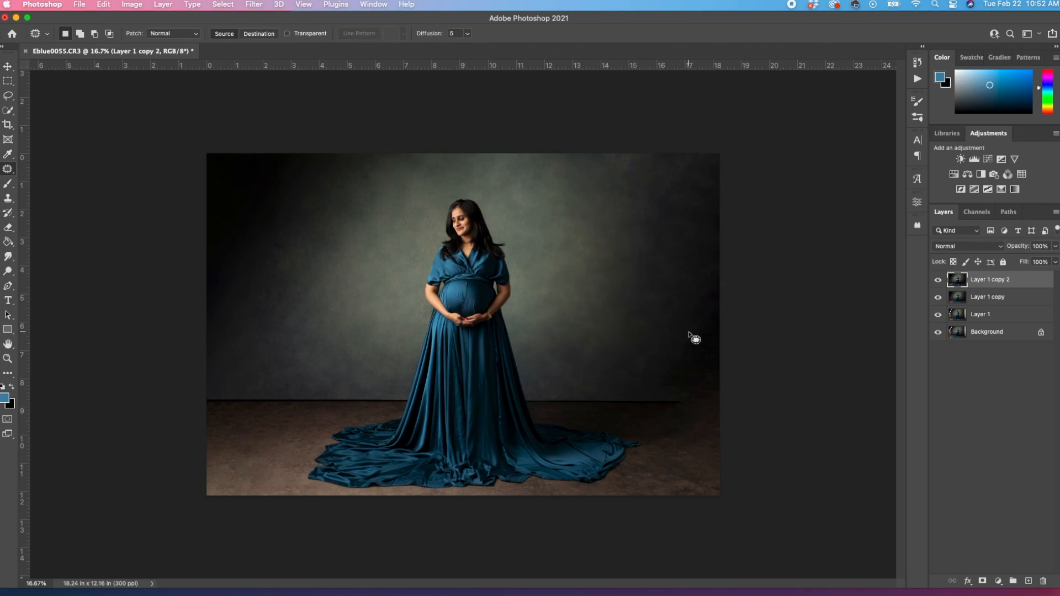
Duplicate the patched layer, add a new empty layer above it, and set the empty layer's blend mode to Screen
key("super+j")
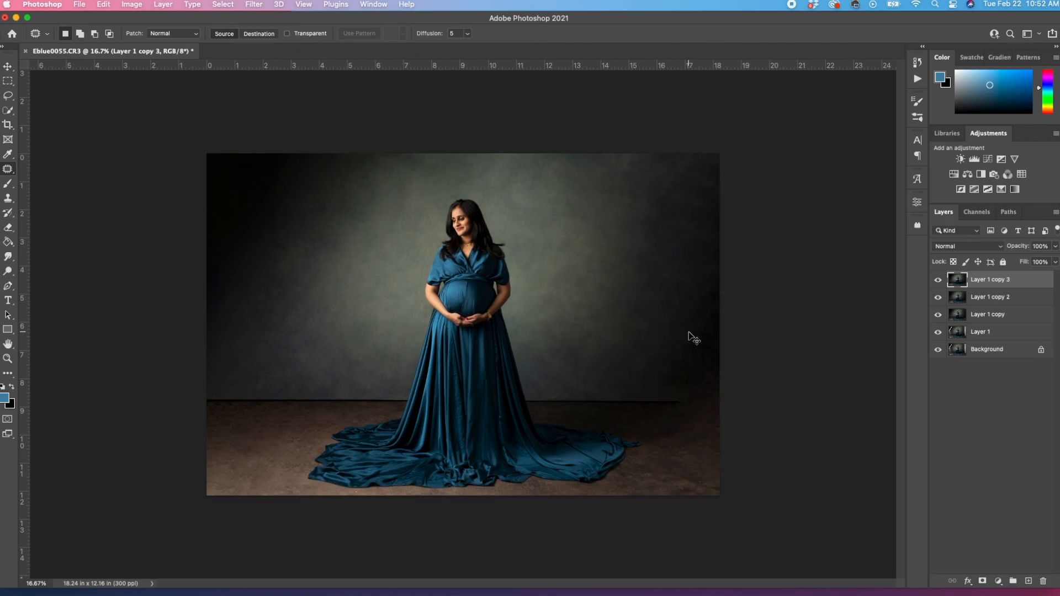
key("alt+shift+super+n")
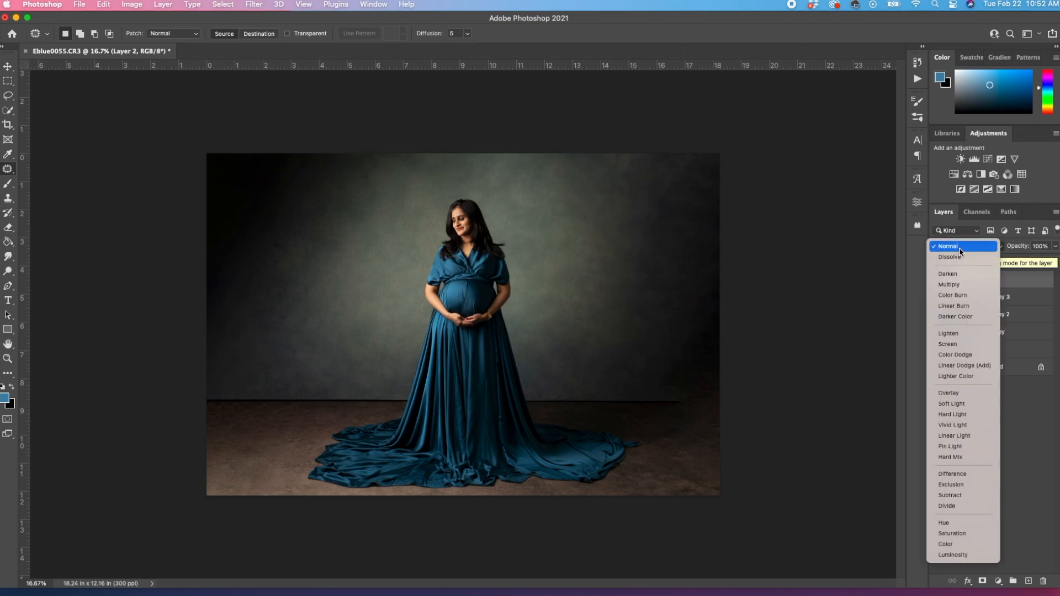
left_click(951, 344)
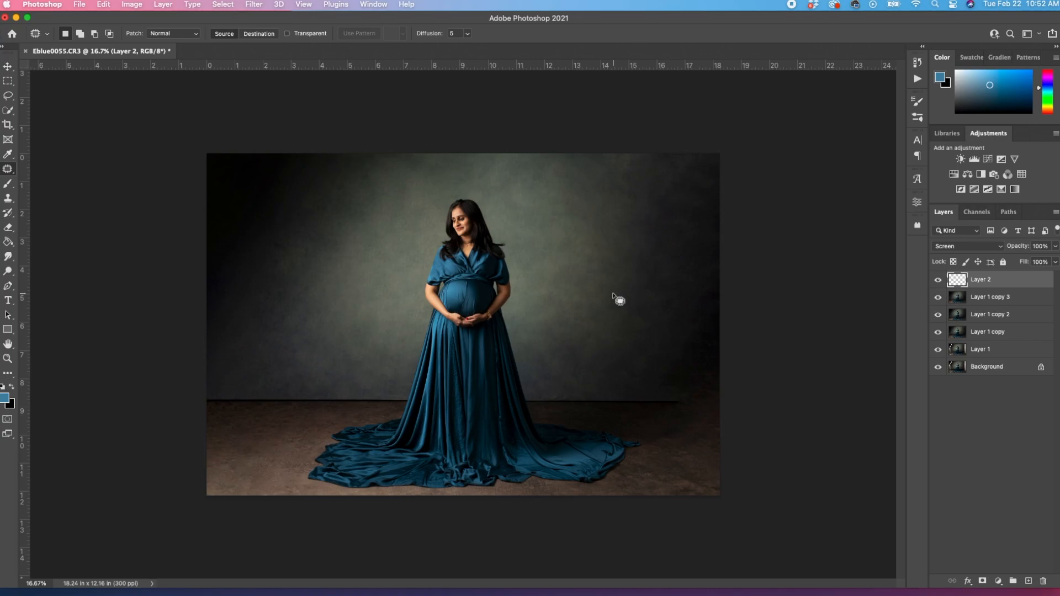
With the Brush tool, sample the light grey-green backdrop beside the woman's head as the foreground color
key("b")
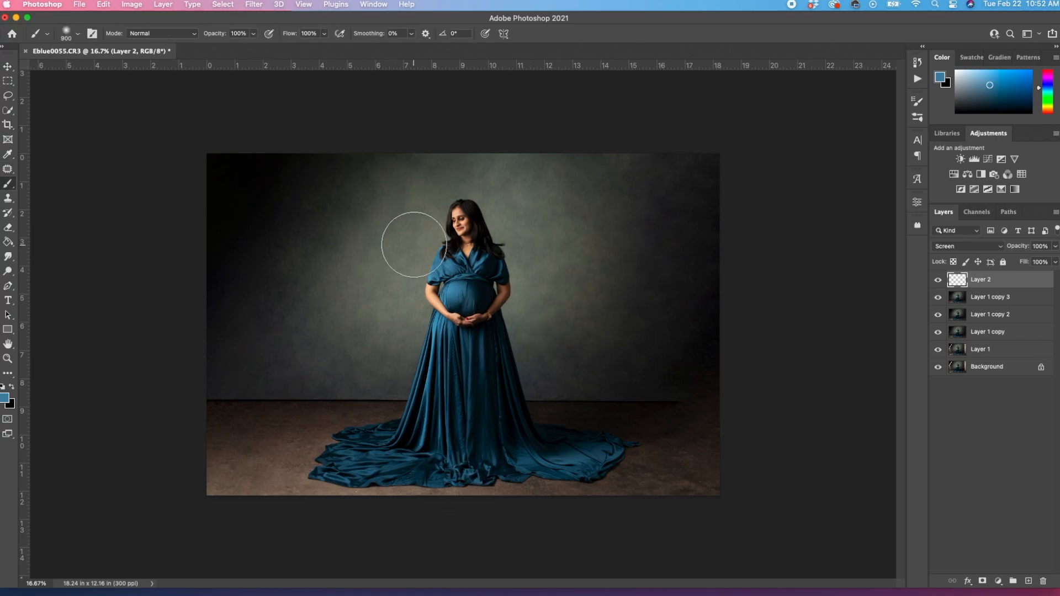
left_click(425, 218, "alt")
left_click(400, 235, "alt")
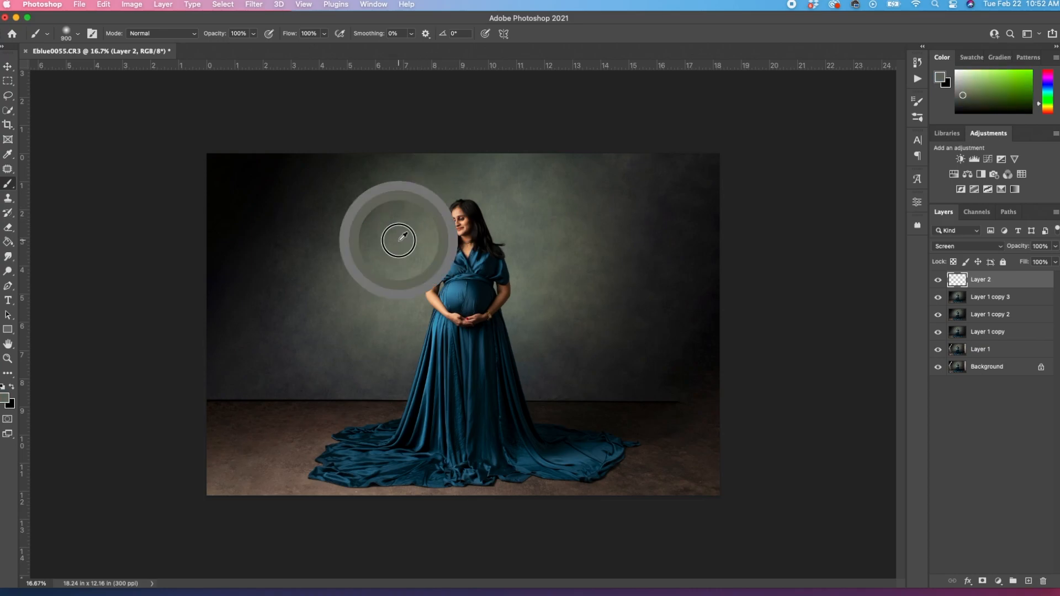
left_click(400, 234, "alt")
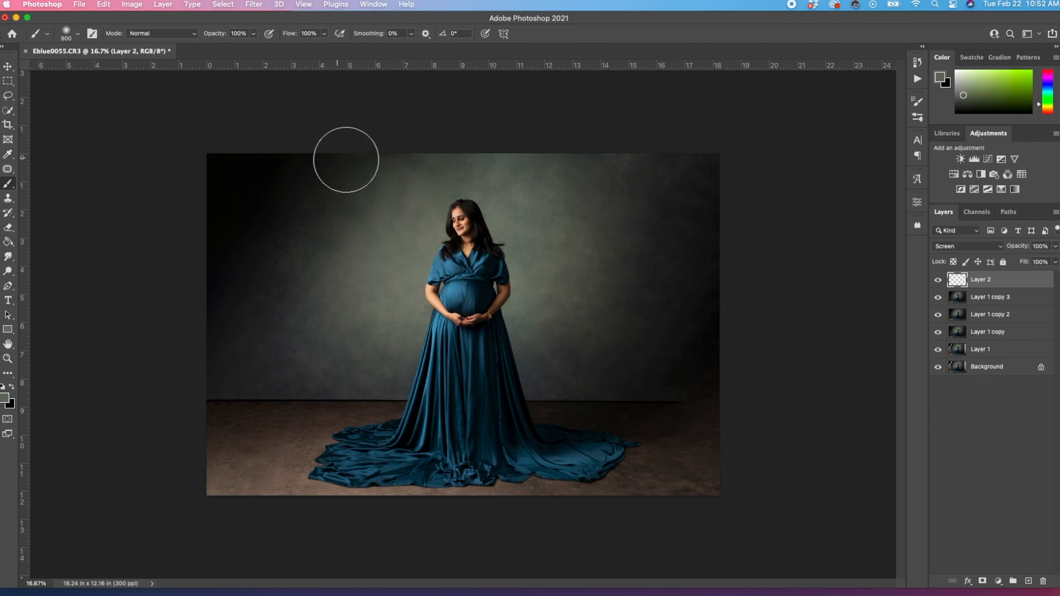
Lower the opacity of the Screen layer, Layer 2, to 24%
left_click(254, 34)
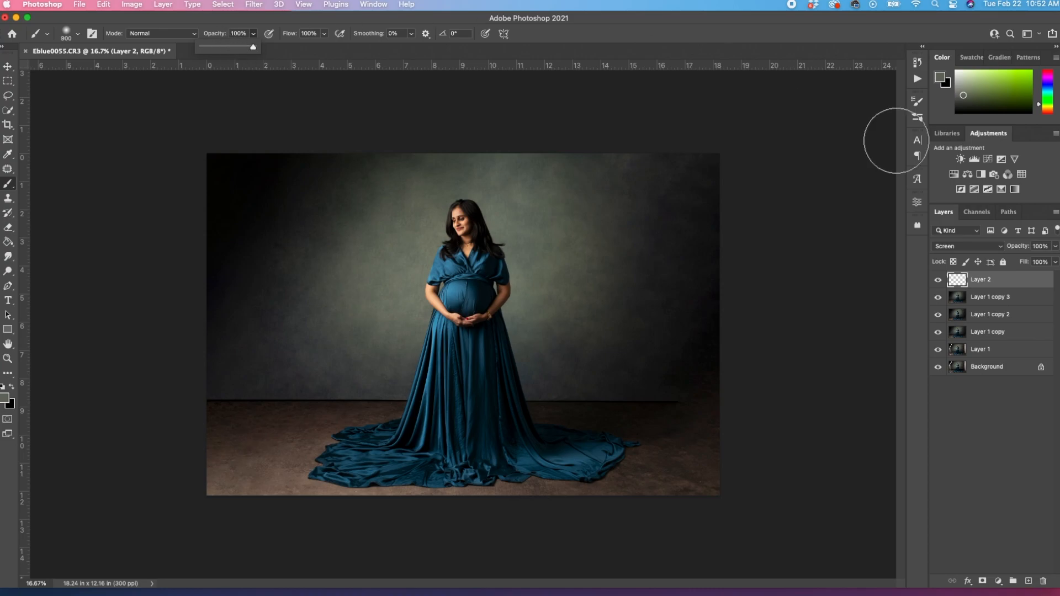
left_click(1055, 247)
left_click_drag(1054, 261, 1014, 261)
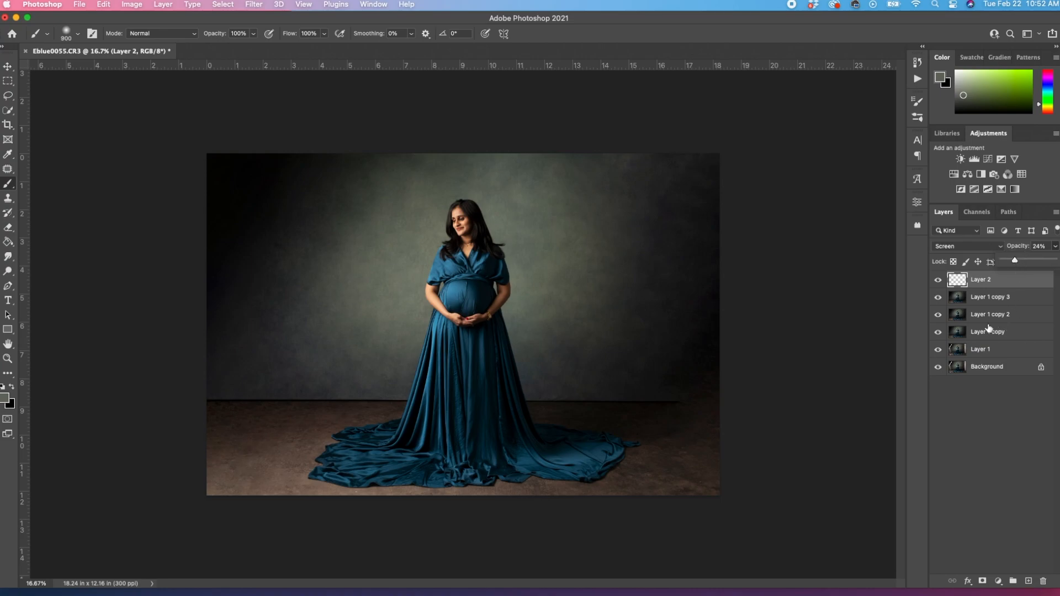
Enlarge the brush to 1100 and paint over the dark upper-left and upper-right corners of the backdrop on the Screen layer
key("bracketright")
key("bracketright")
mouse_move(330, 177)
left_mouse_down()
mouse_move(266, 169)
mouse_move(228, 172)
mouse_move(207, 191)
mouse_move(271, 201)
mouse_move(278, 242)
mouse_move(238, 277)
mouse_move(227, 313)
mouse_move(223, 341)
mouse_move(252, 343)
mouse_move(308, 301)
mouse_move(331, 216)
mouse_move(359, 167)
mouse_move(323, 184)
mouse_move(248, 180)
left_mouse_up()
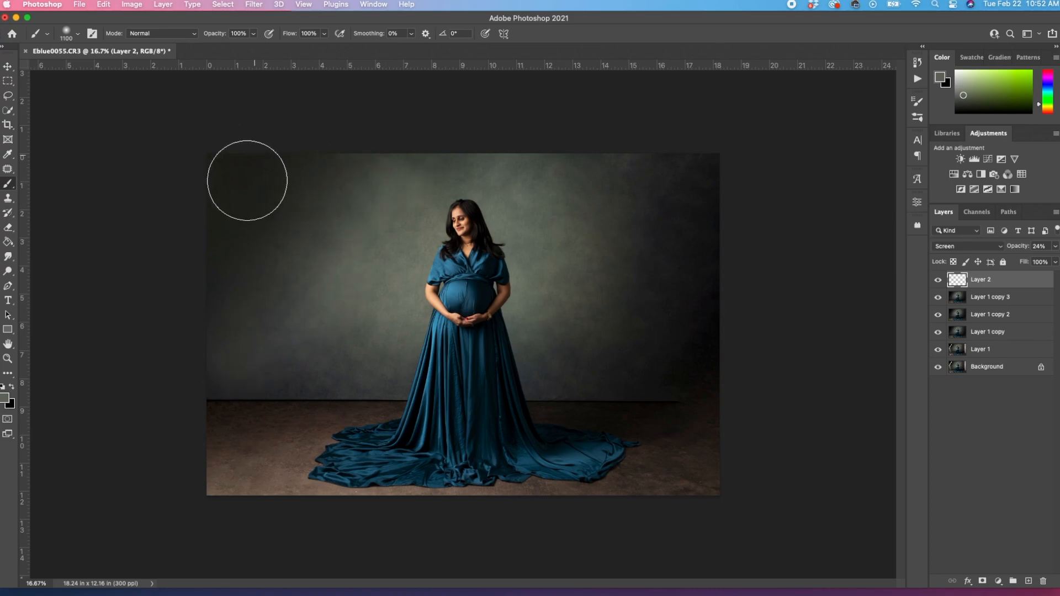
mouse_move(681, 142)
left_mouse_down()
mouse_move(633, 174)
mouse_move(687, 182)
mouse_move(644, 354)
mouse_move(680, 339)
mouse_move(593, 362)
mouse_move(528, 364)
mouse_move(691, 326)
mouse_move(713, 332)
mouse_move(730, 319)
mouse_move(724, 289)
mouse_move(720, 363)
mouse_move(740, 336)
mouse_move(744, 184)
left_mouse_up()
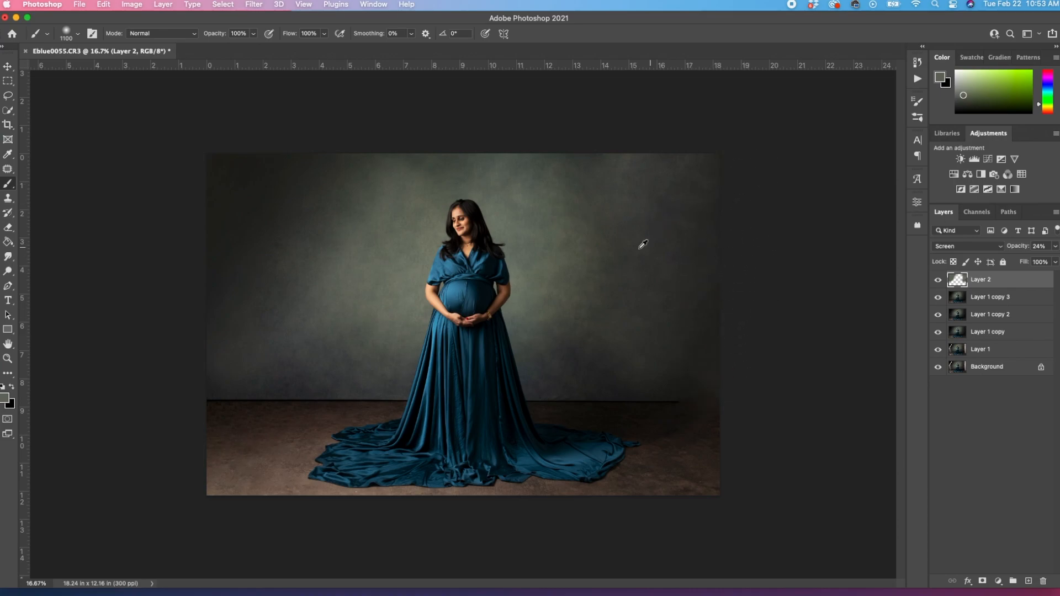
Paint over the backdrop right of the woman with a tone sampled beside her, and resample the tone left of her head
left_click(546, 261, "alt")
mouse_move(624, 205)
left_mouse_down()
mouse_move(649, 291)
mouse_move(619, 356)
mouse_move(595, 223)
left_mouse_up()
left_click(395, 178, "alt")
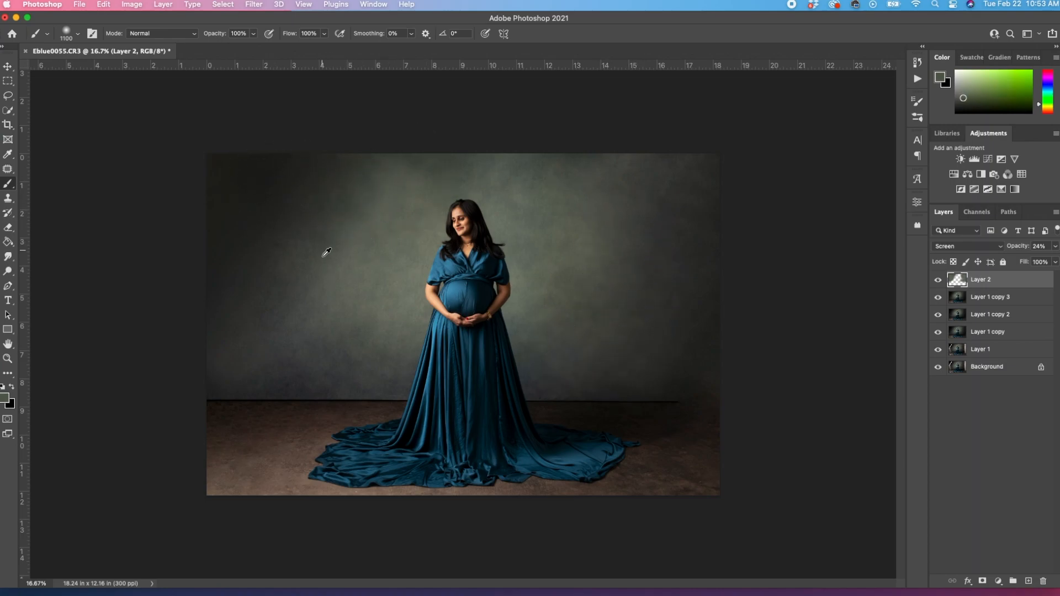
left_click(393, 192, "alt")
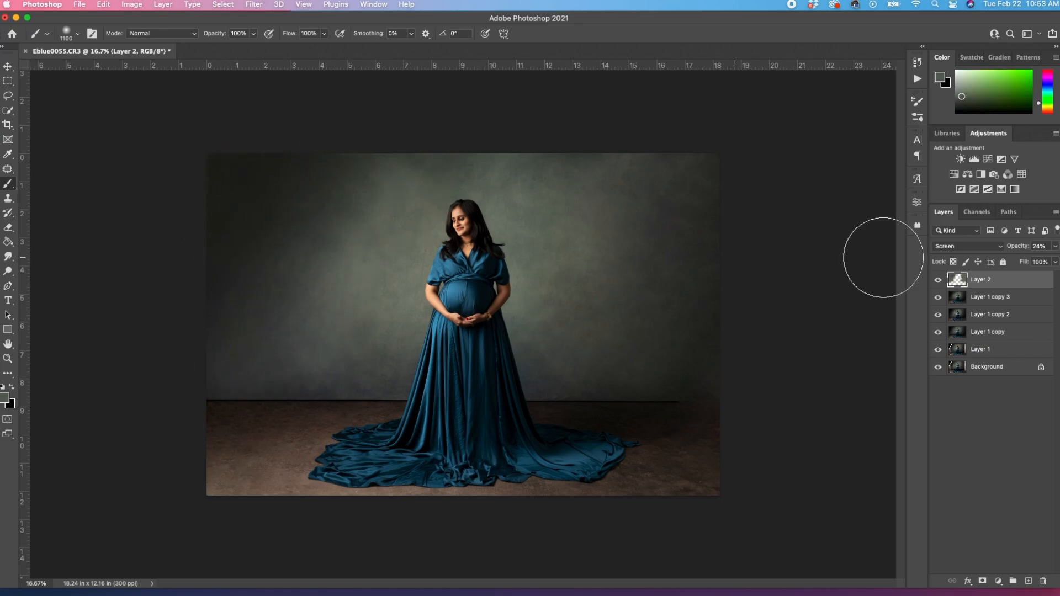
Keep the Screen layer's opacity at 24% and merge it down into Layer 1 copy 3
left_click(1055, 247)
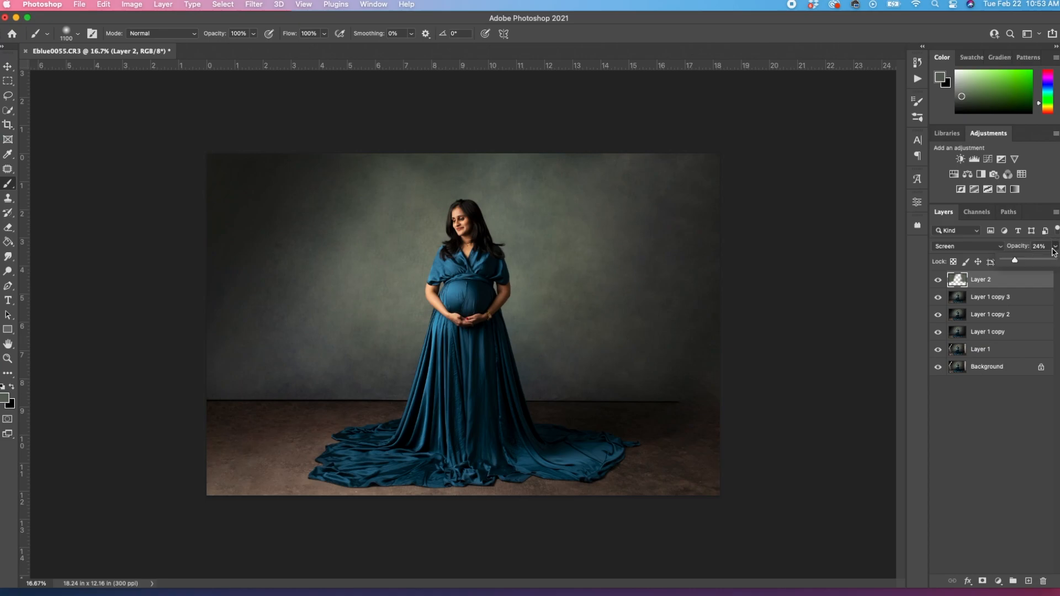
mouse_move(1022, 263)
left_mouse_down()
mouse_move(1044, 263)
mouse_move(995, 262)
mouse_move(1014, 262)
left_mouse_up()
left_click_drag(1014, 262, 1014, 263)
left_click(1009, 278)
key("Delete")
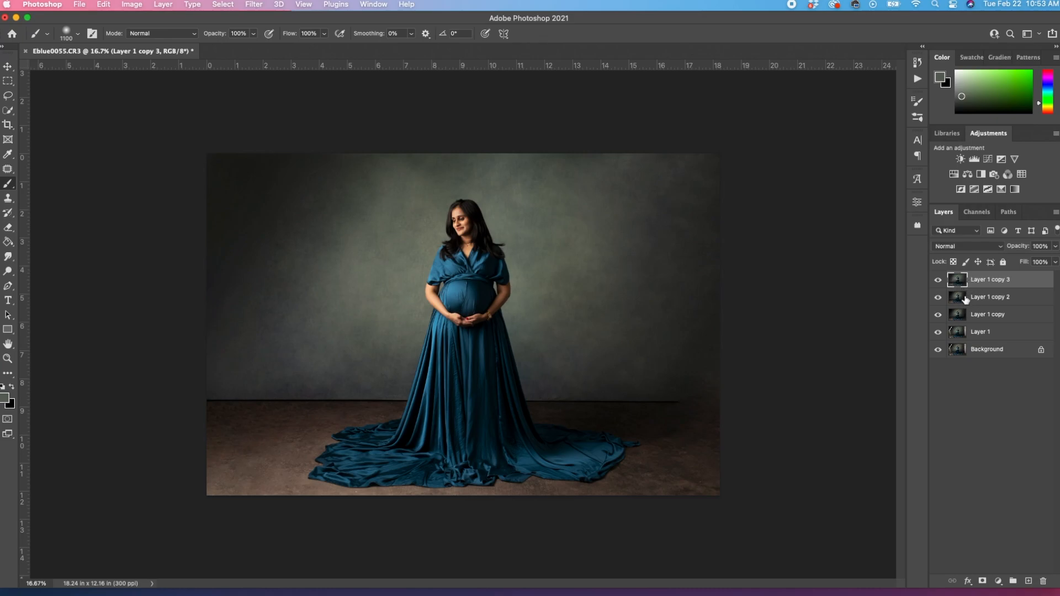
With the Patch tool, smooth the dark, uneven tones on the upper backdrop just left of the woman's head
key("j")
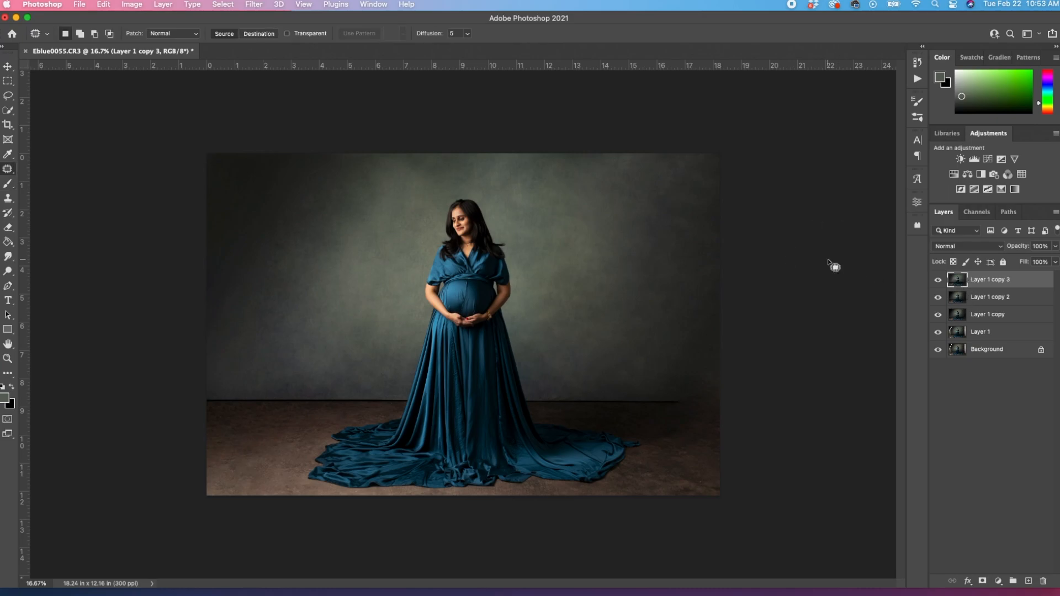
mouse_move(339, 159)
left_mouse_down()
mouse_move(382, 154)
mouse_move(386, 165)
left_mouse_up()
left_click(380, 226)
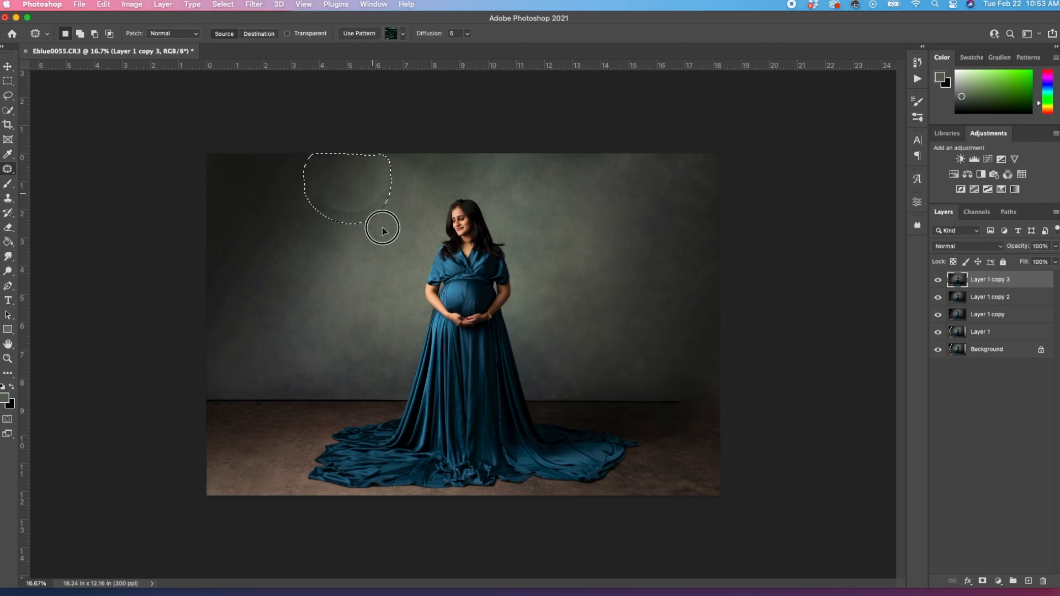
left_click_drag(298, 190, 337, 211)
left_click_drag(331, 224, 359, 241)
left_click(354, 210)
mouse_move(328, 165)
left_mouse_down()
mouse_move(287, 160)
mouse_move(357, 147)
left_mouse_up()
Patch the blotchy tones across the far-left backdrop, from the upper edge down to waist height
left_click(268, 221)
mouse_move(267, 228)
left_mouse_down()
mouse_move(242, 314)
mouse_move(264, 231)
left_mouse_up()
left_click_drag(282, 267, 308, 265)
left_click_drag(279, 165, 309, 211)
mouse_move(316, 154)
left_mouse_down()
mouse_move(263, 175)
mouse_move(347, 159)
left_mouse_up()
left_click_drag(335, 170, 358, 192)
left_click(294, 210)
left_click_drag(264, 175, 275, 201)
left_click_drag(265, 243, 324, 264)
mouse_move(242, 262)
left_mouse_down()
mouse_move(241, 356)
mouse_move(251, 264)
left_mouse_up()
mouse_move(255, 309)
left_mouse_down()
mouse_move(293, 301)
mouse_move(290, 348)
mouse_move(280, 324)
left_mouse_up()
key("super+d")
Patch the uneven tones on the lower left backdrop, from waist height down to just above the floor line
left_click_drag(262, 355, 318, 307)
key("super+d")
mouse_move(241, 338)
left_mouse_down()
mouse_move(243, 392)
mouse_move(302, 322)
left_mouse_up()
left_click_drag(298, 362, 320, 301)
key("super+d")
mouse_move(304, 276)
left_mouse_down()
mouse_move(302, 355)
mouse_move(363, 305)
left_mouse_up()
key("super+d")
Patch the remaining uneven areas of the backdrop close to the woman's left-hand side in the picture, from head to hip height
mouse_move(351, 229)
left_mouse_down()
mouse_move(379, 283)
mouse_move(354, 230)
left_mouse_up()
mouse_move(348, 279)
left_mouse_down()
mouse_move(384, 251)
mouse_move(374, 337)
mouse_move(352, 288)
left_mouse_up()
key("super+d")
left_click_drag(361, 321, 372, 283)
key("super+d")
mouse_move(360, 194)
left_mouse_down()
mouse_move(312, 238)
mouse_move(374, 217)
left_mouse_up()
left_click_drag(360, 239, 378, 285)
key("super+d")
Patch the uneven tones on the right side of the backdrop, near its upper edge and above the floor line
left_click_drag(633, 137, 635, 142)
left_click_drag(624, 174, 664, 176)
key("super+d")
left_click_drag(674, 337, 678, 335)
left_click_drag(656, 331, 670, 300)
key("super+d")
left_click_drag(683, 338, 684, 344)
left_click_drag(660, 359, 671, 308)
key("super+d")
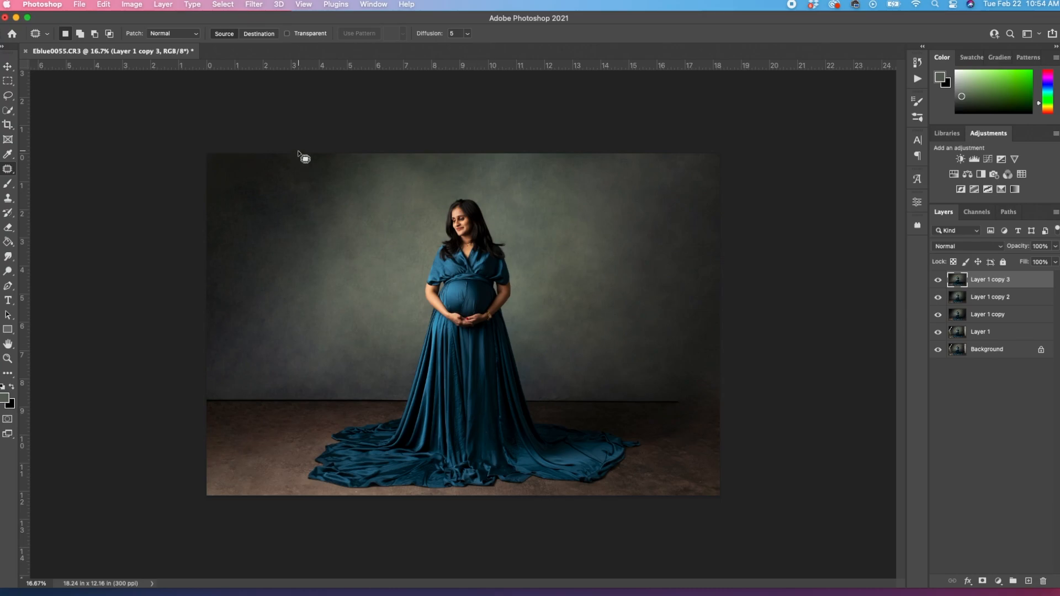
left_click(7, 112)
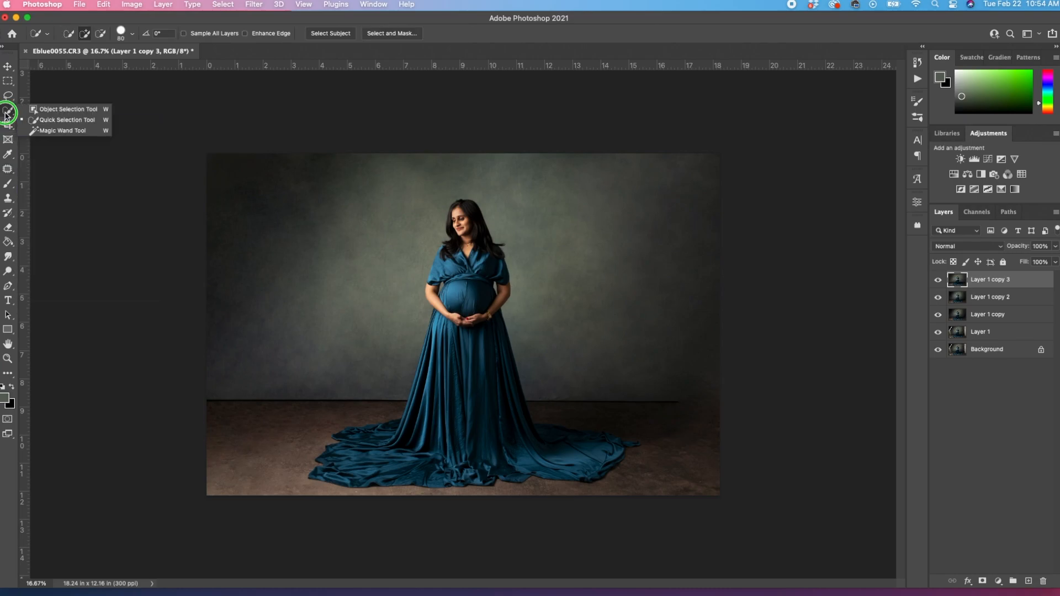
left_click(52, 121)
left_click_drag(468, 221, 471, 443)
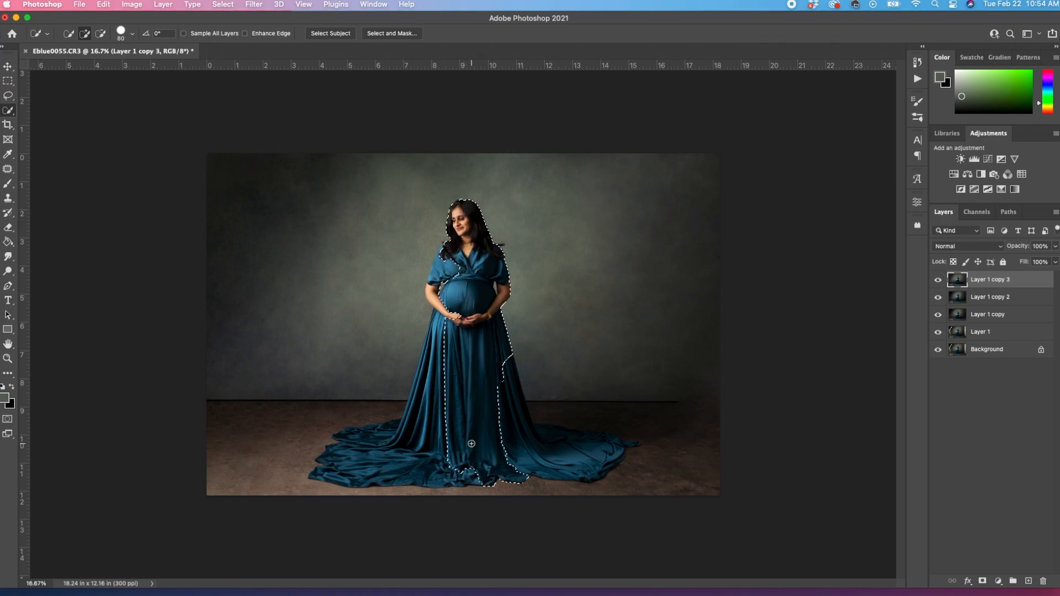
key("super+d")
Select the woman and her gown automatically with the Subject selection command
left_click(223, 5)
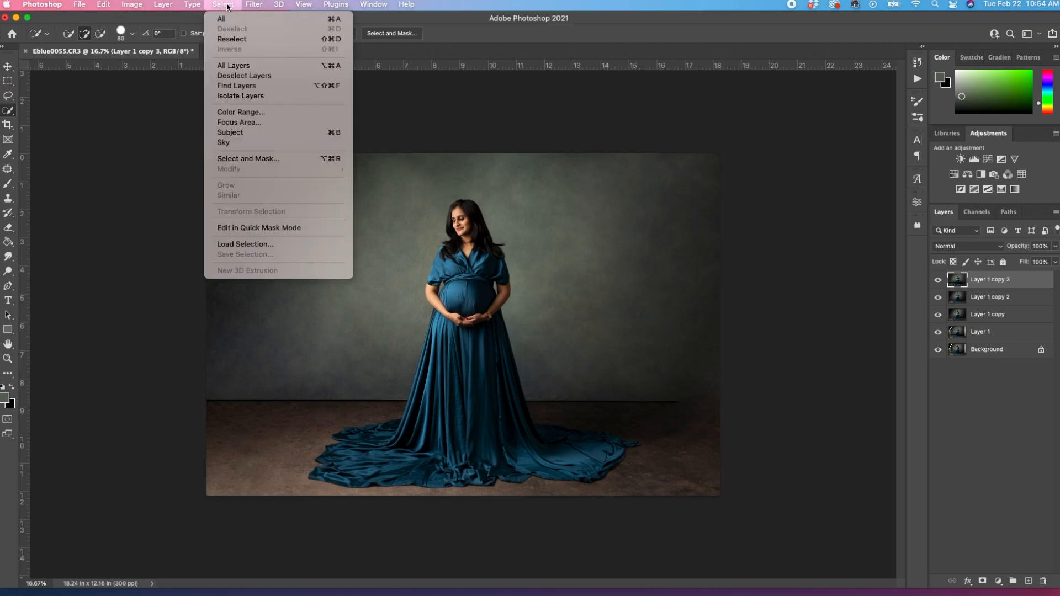
left_click(229, 133)
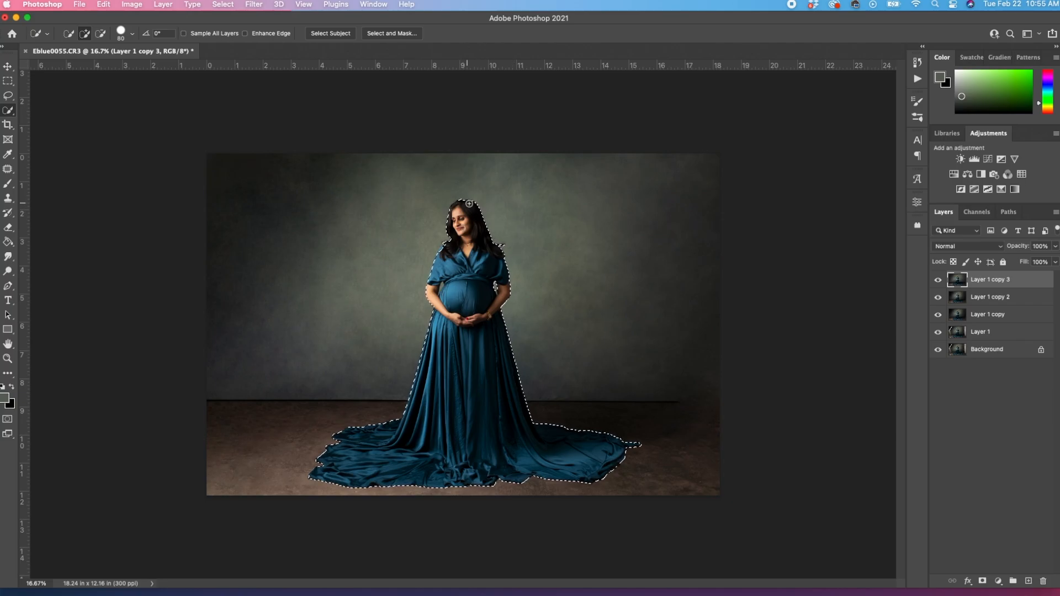
Refine the selection edge around the woman's shoulder below her hair with a size 20 Quick Selection brush, and check the outline down the gown
key("z")
left_click(445, 250)
left_click(445, 250)
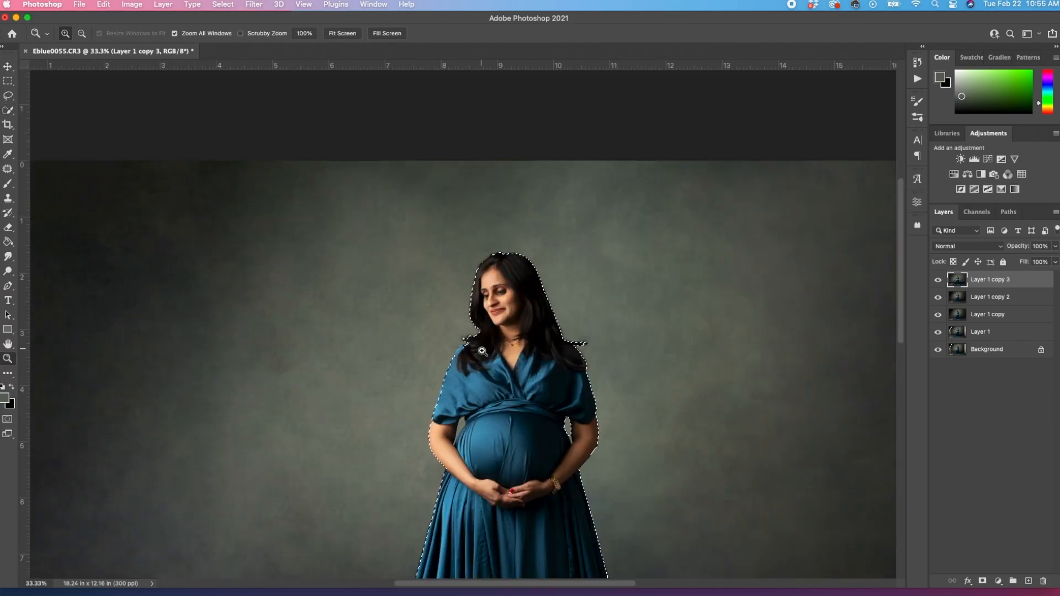
left_click(445, 250)
left_click(482, 352)
left_click(7, 110)
key("bracketleft")
key("bracketleft")
key("bracketleft")
key("bracketleft")
key("bracketleft")
key("bracketleft")
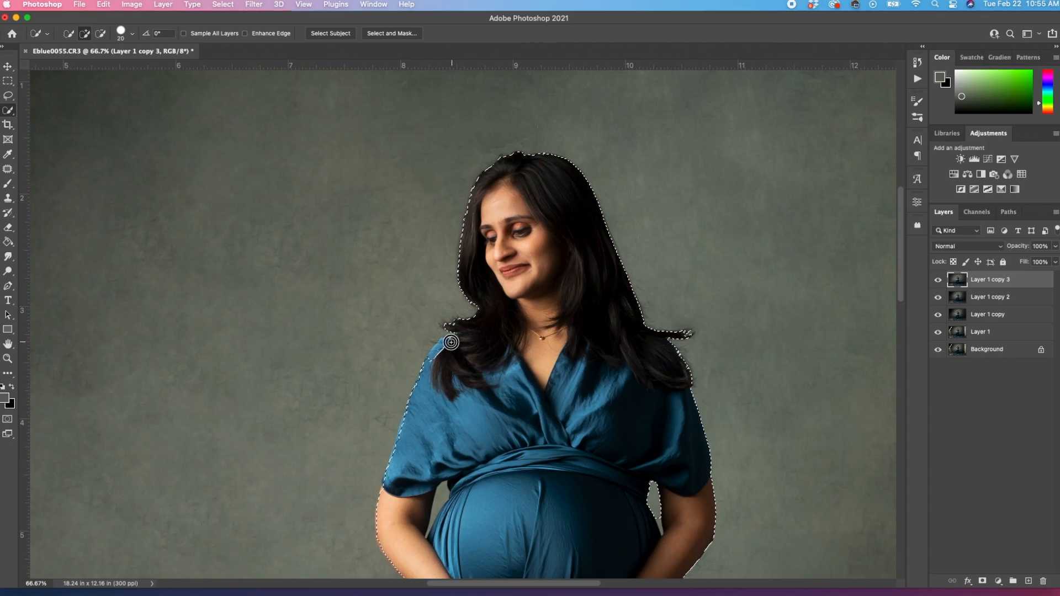
left_click_drag(446, 340, 432, 359)
left_click(452, 341)
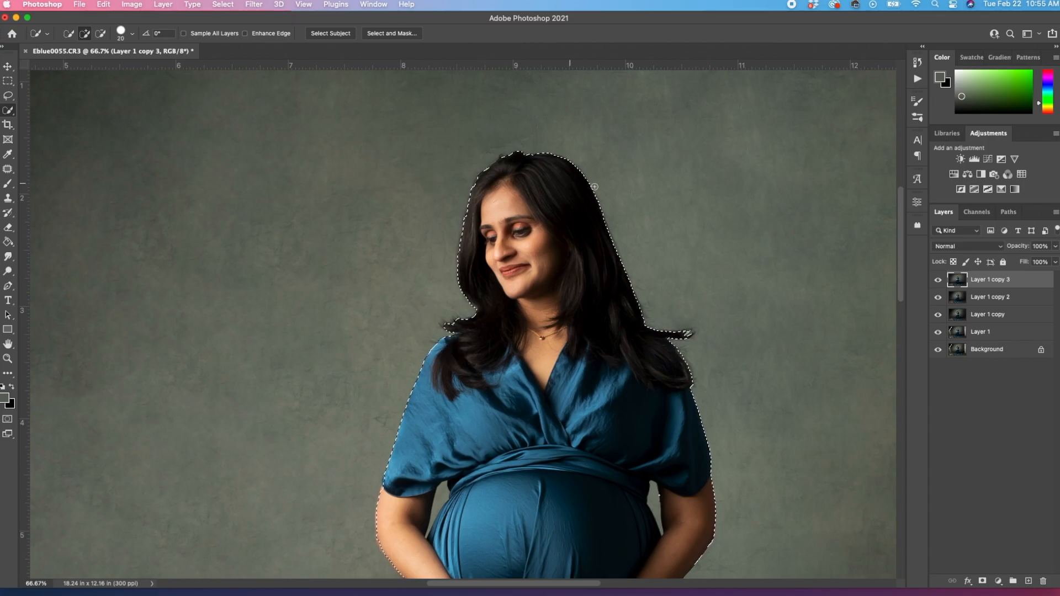
scroll(643, 395, "down", 10)
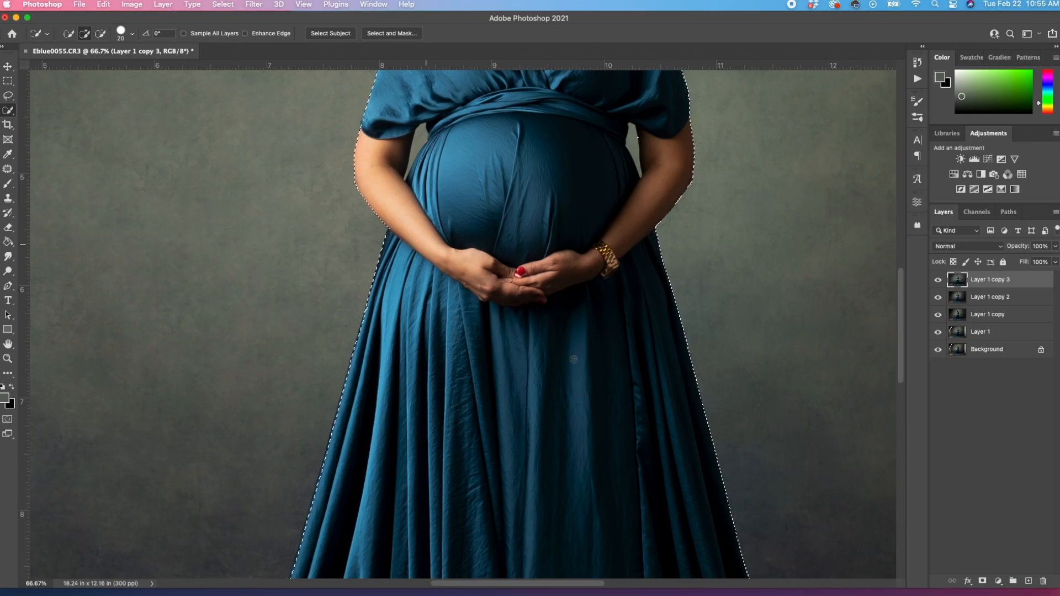
Feather the selection by 2 pixels and copy the selected woman onto a new layer
key("z")
right_click(540, 331)
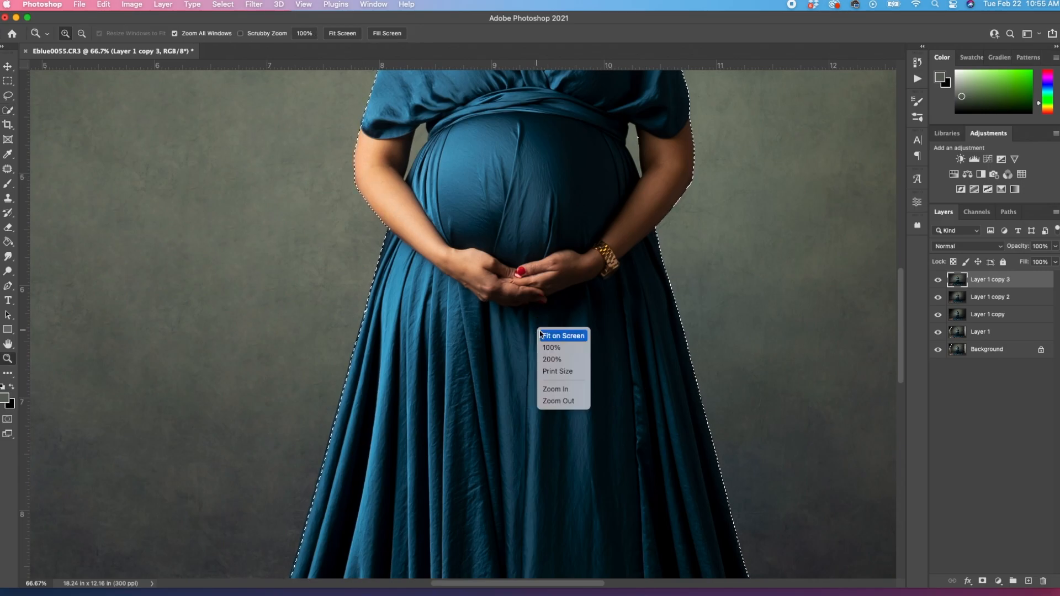
left_click(540, 334)
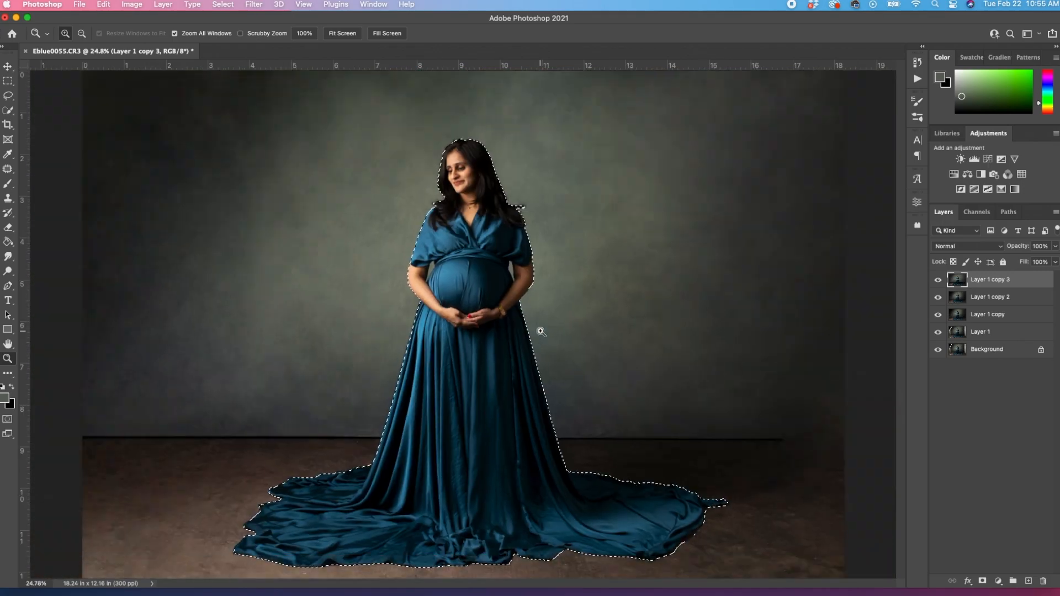
right_click(478, 291)
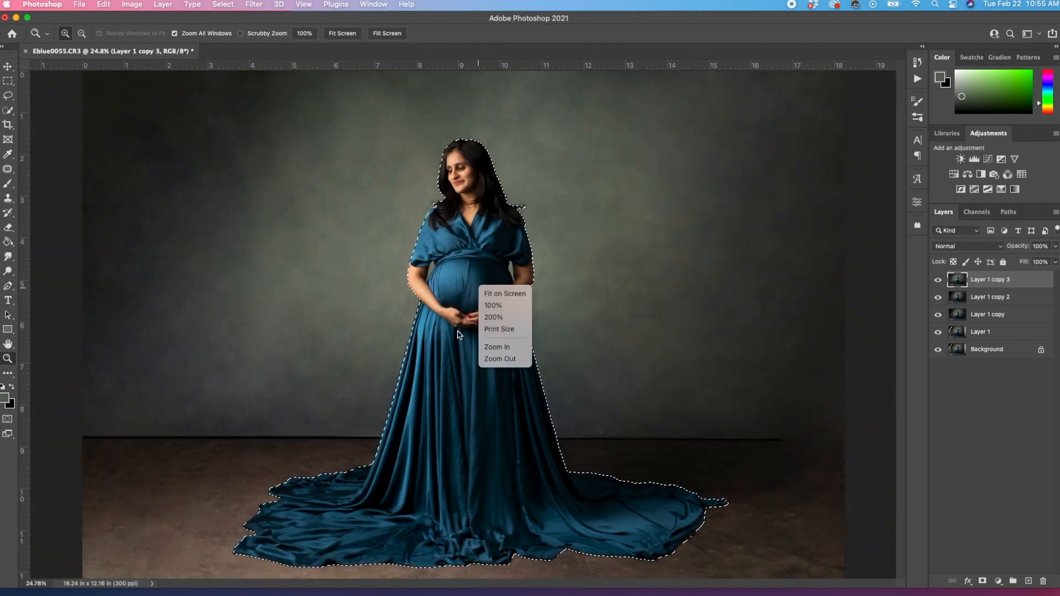
left_click(9, 110)
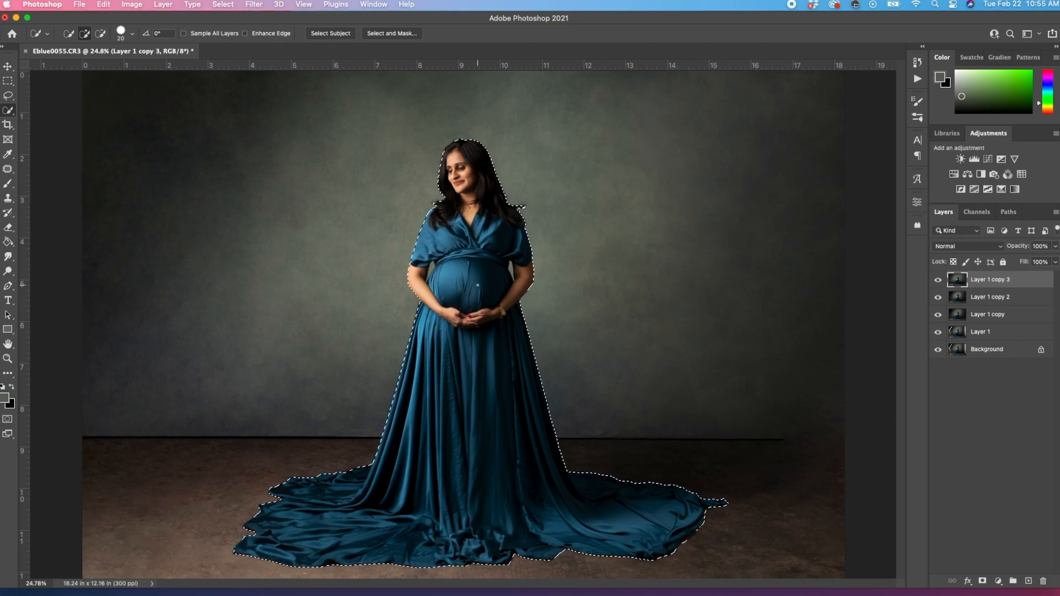
right_click(478, 285)
left_click(490, 313)
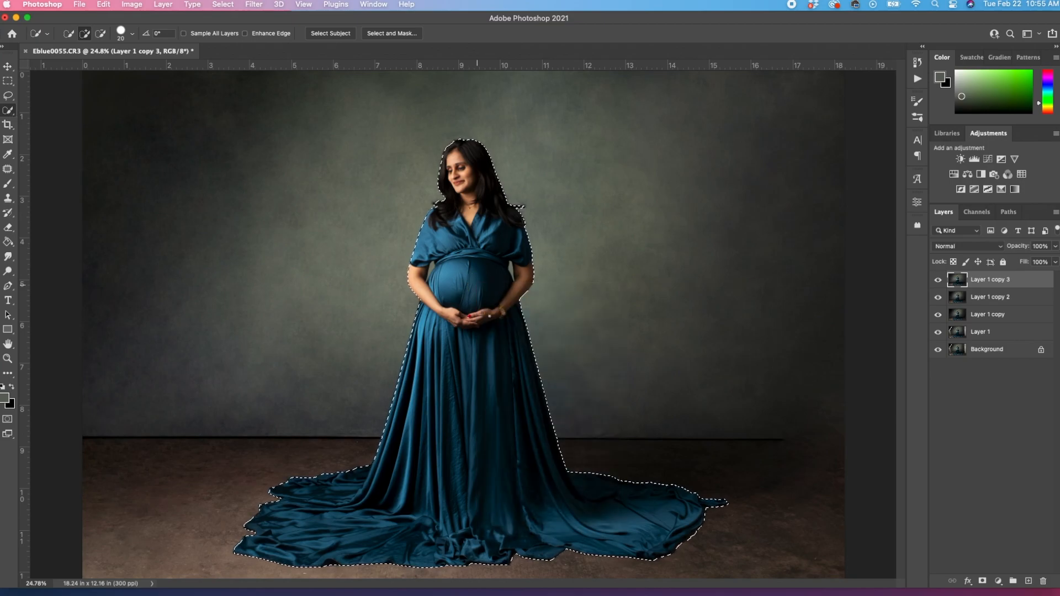
type("2")
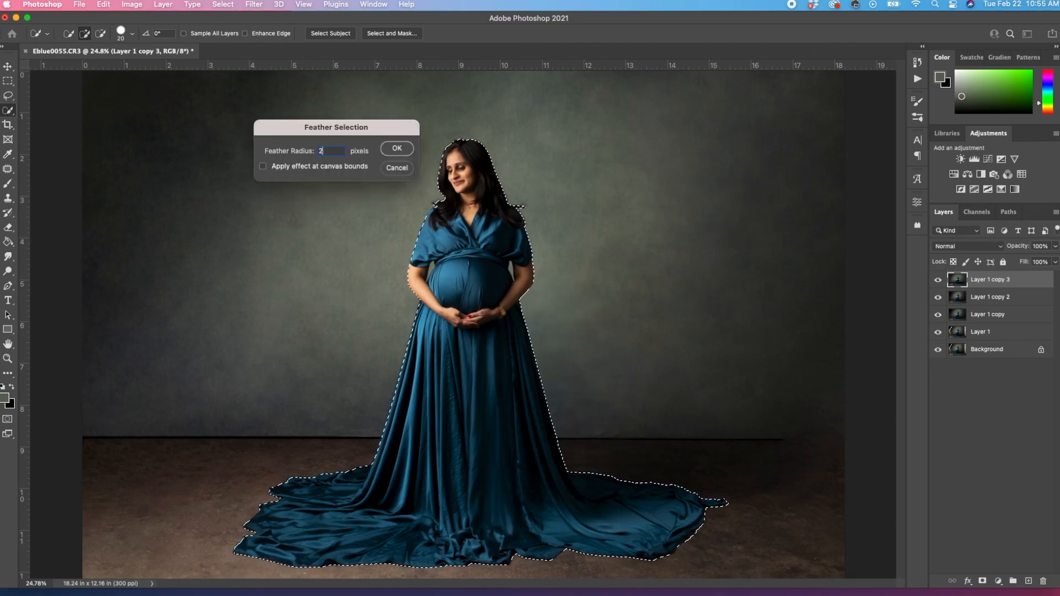
key("Return")
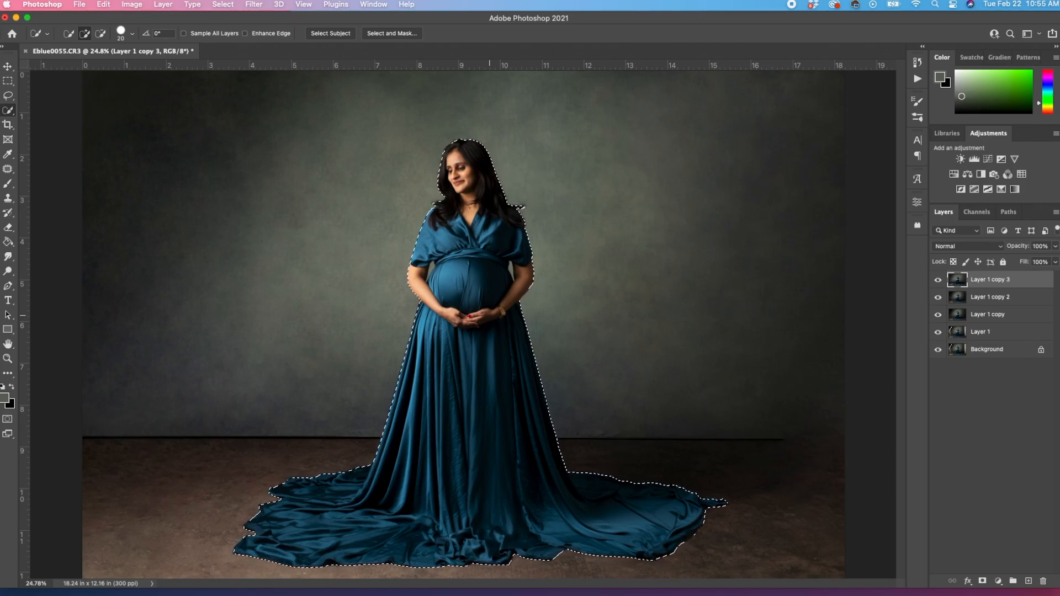
key("super+j")
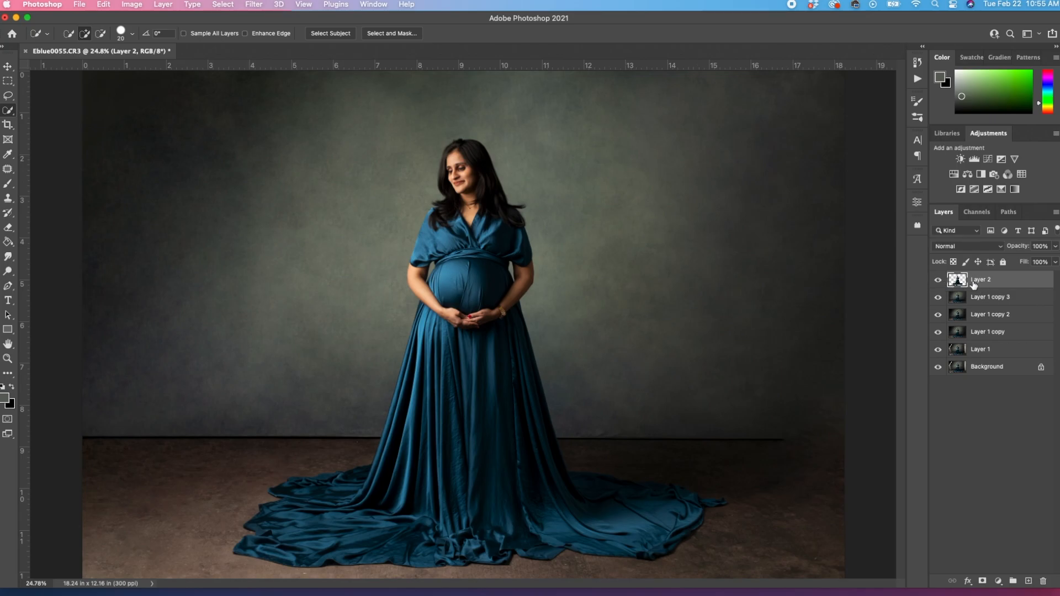
Hide all layers beneath the woman's cutout to examine it on its own, and show them again
left_click(938, 314)
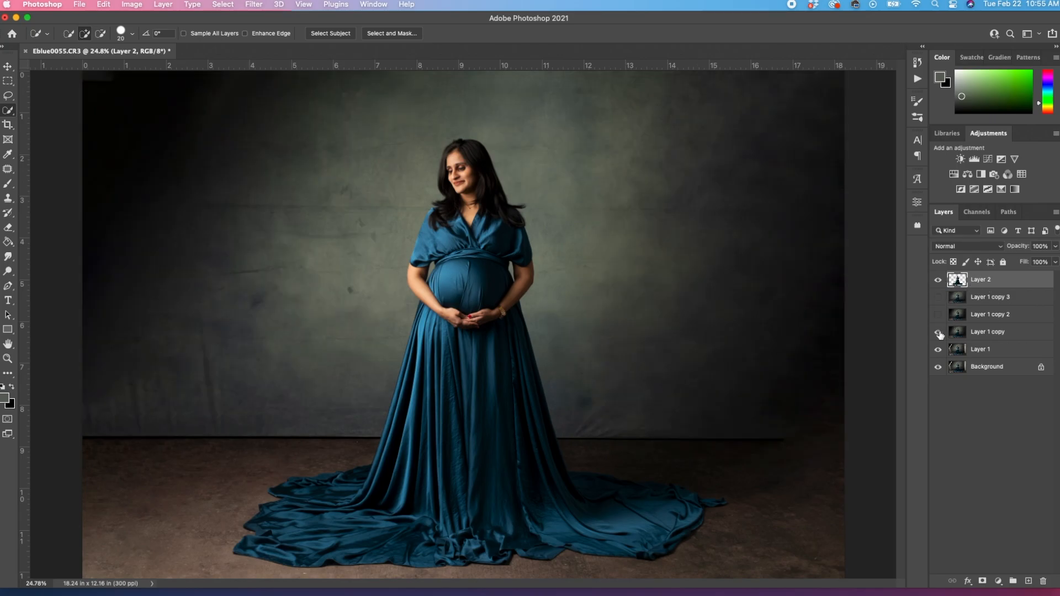
left_click(938, 331)
left_click(938, 349)
left_click(938, 367)
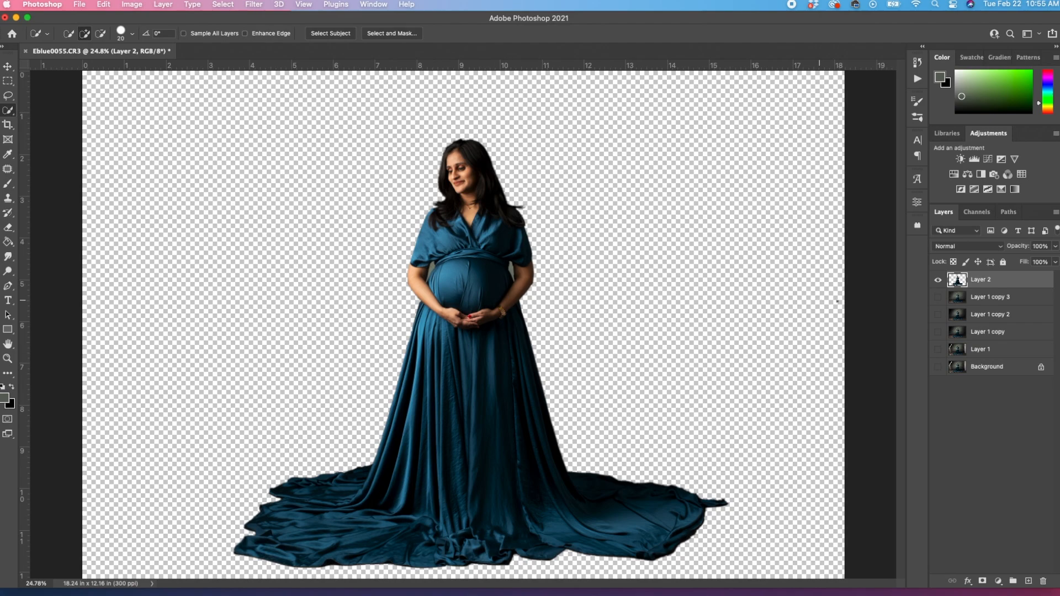
left_click(937, 297)
left_click(937, 334)
left_click(937, 349)
left_click(938, 367)
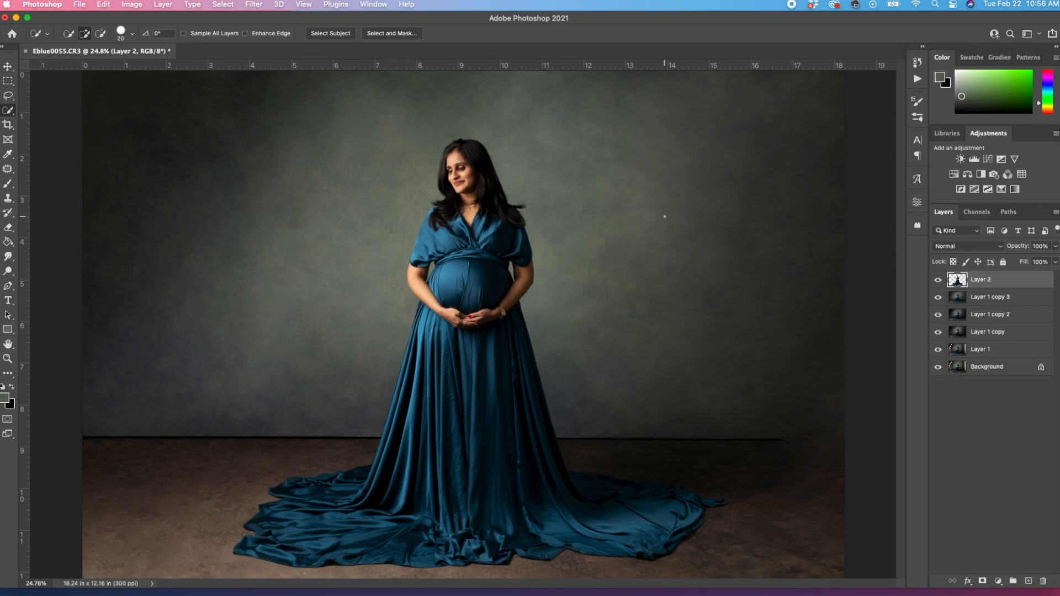
Add an empty layer directly above Layer 1 copy 3, beneath the cutout, and set its blend mode to Color
key("super+minus")
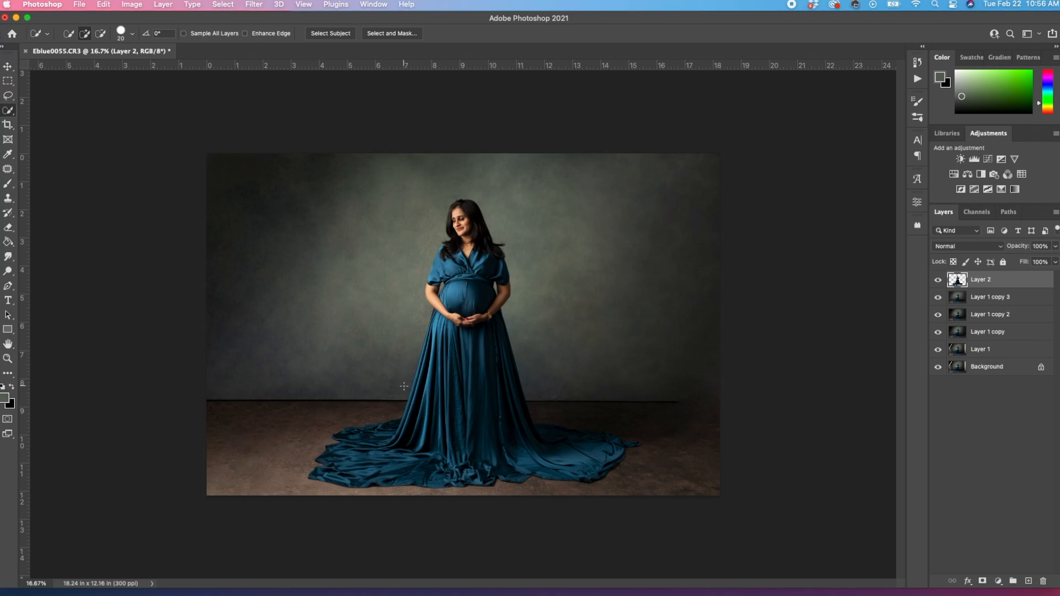
left_click(1005, 298)
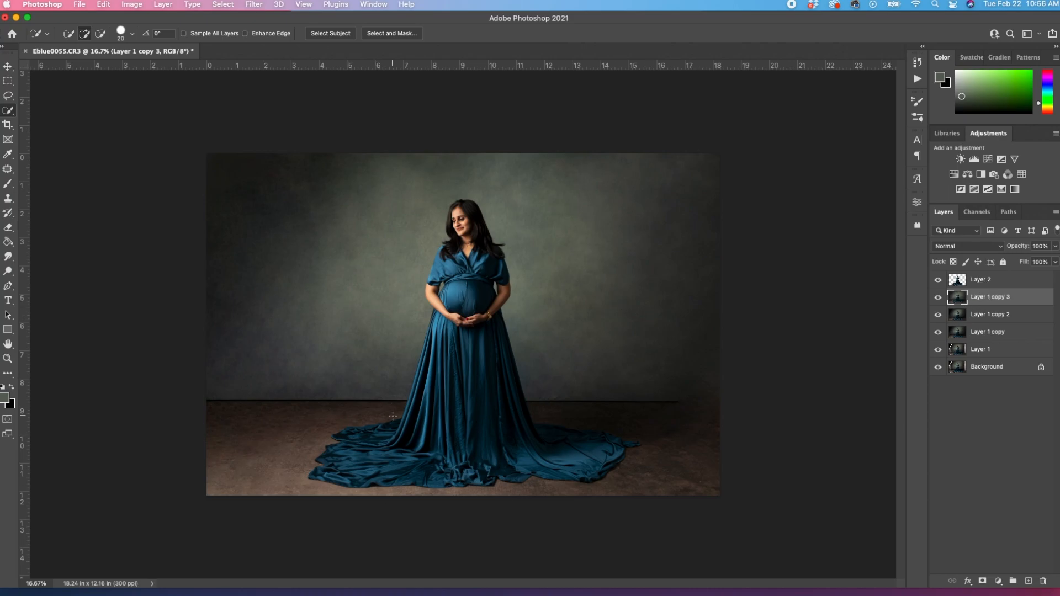
key("super+shift+alt+n")
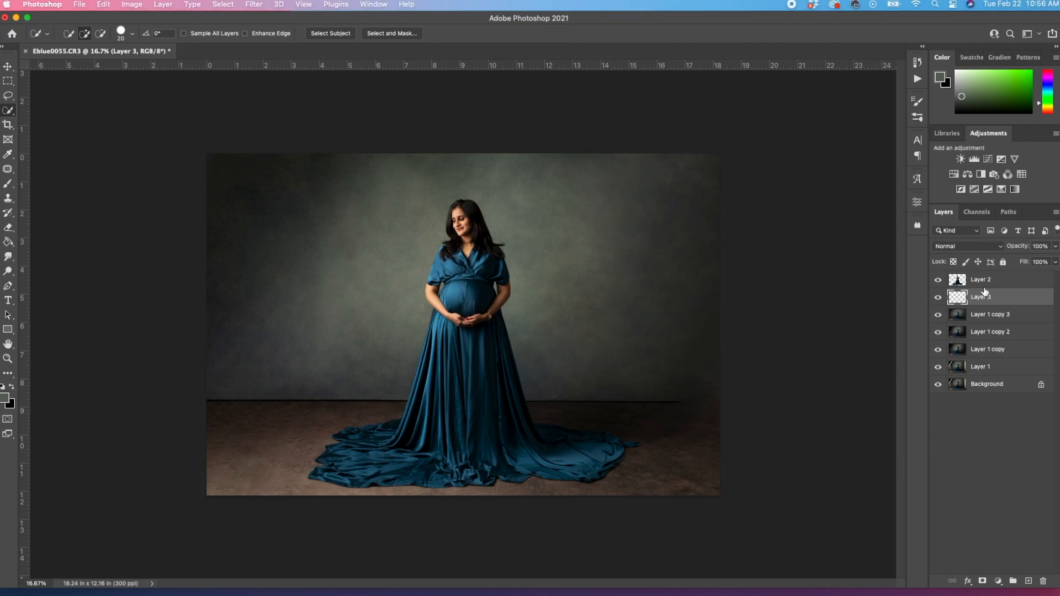
left_click(960, 251)
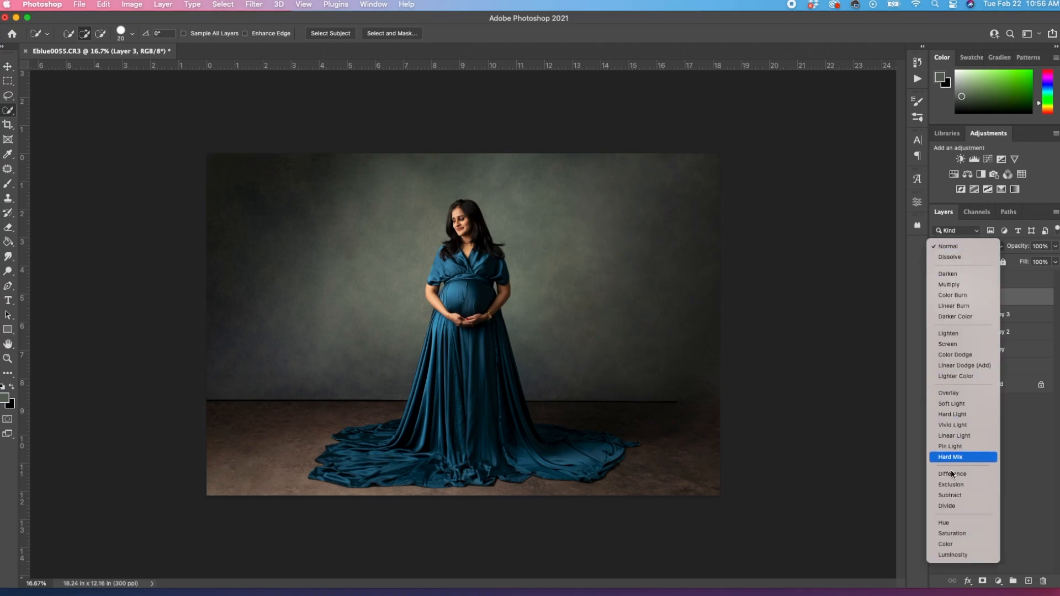
left_click(945, 544)
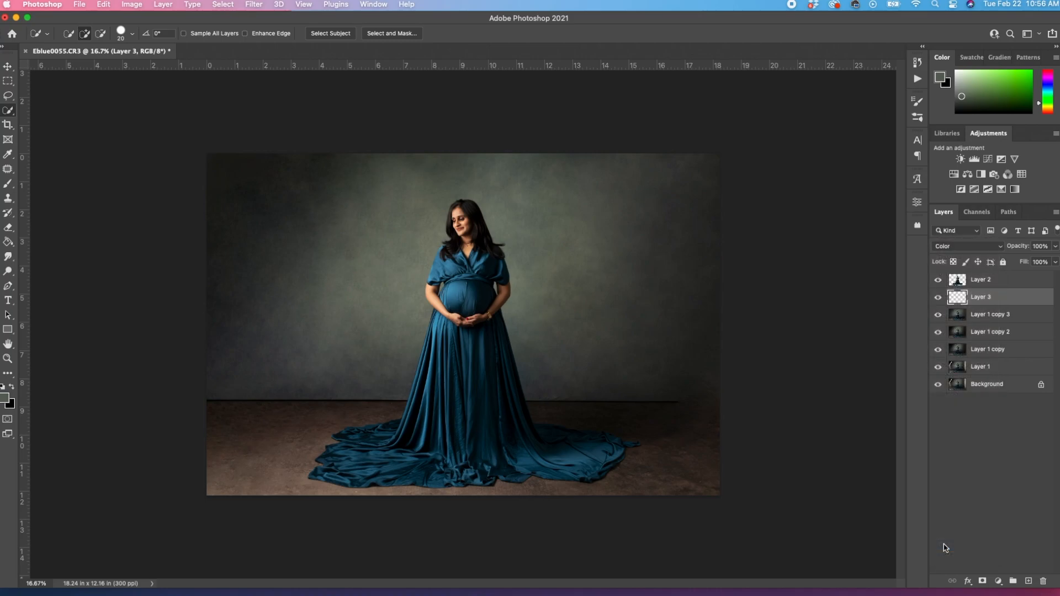
Sample the dark grey of the backdrop's lower left and paint it over the brown floor left of the gown with a size 250 brush
key("b")
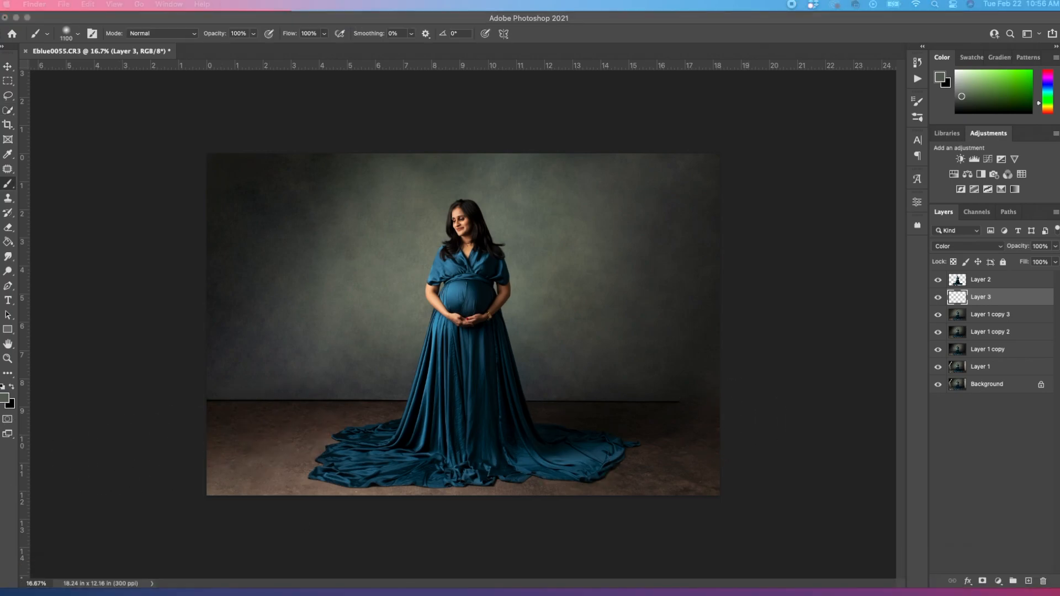
left_click(363, 267)
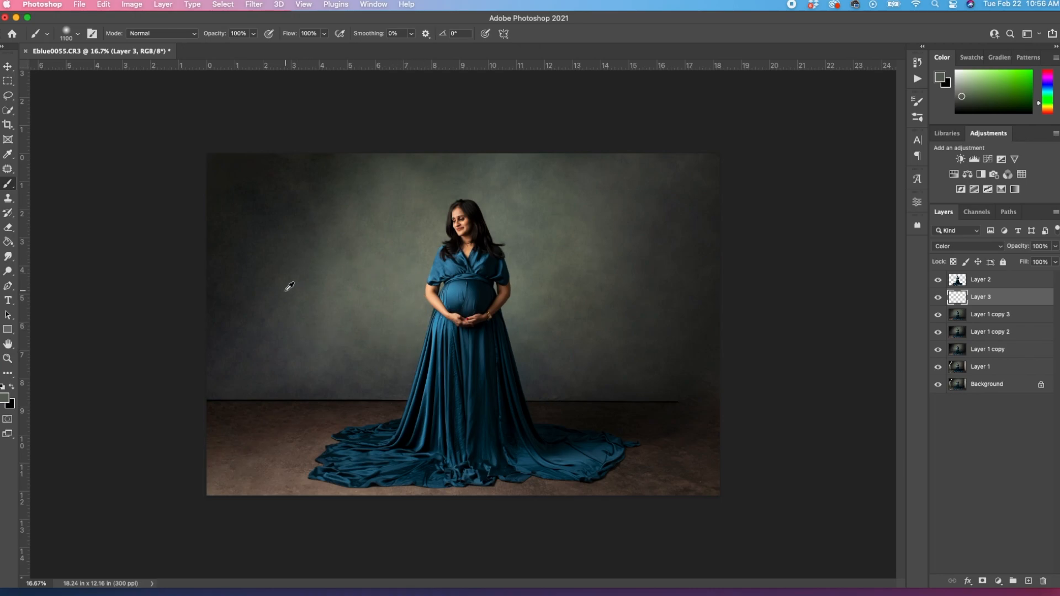
left_click(272, 332, "alt")
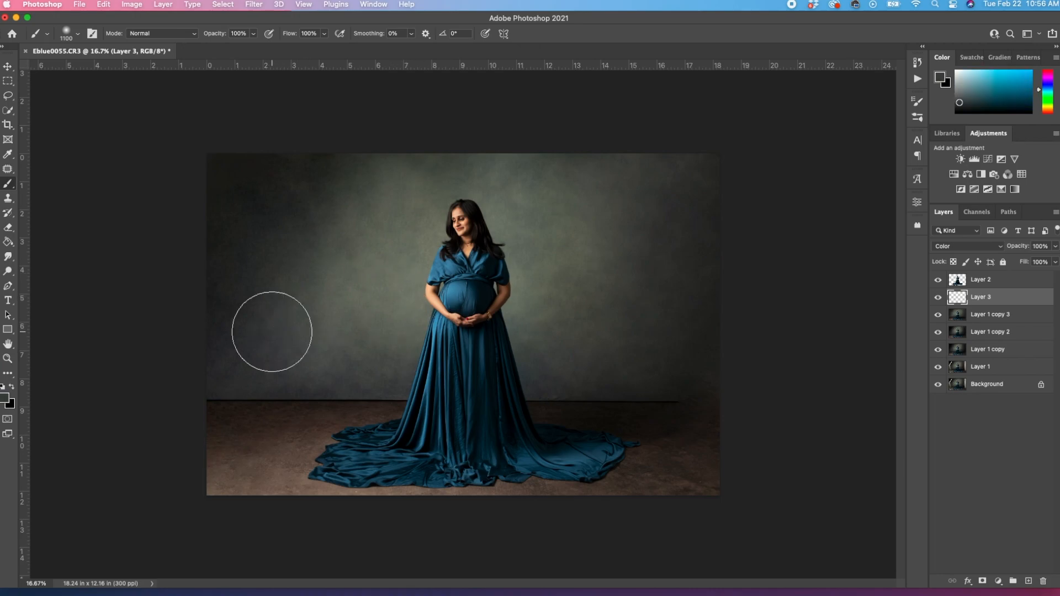
key("bracketleft")
key("bracketleft")
key("bracketleft")
key("bracketleft")
mouse_move(351, 413)
left_mouse_down()
mouse_move(416, 408)
mouse_move(205, 411)
mouse_move(389, 410)
mouse_move(320, 437)
mouse_move(340, 425)
mouse_move(313, 475)
mouse_move(256, 470)
mouse_move(209, 422)
mouse_move(313, 452)
mouse_move(302, 465)
mouse_move(316, 423)
mouse_move(337, 433)
mouse_move(306, 497)
mouse_move(331, 502)
left_mouse_up()
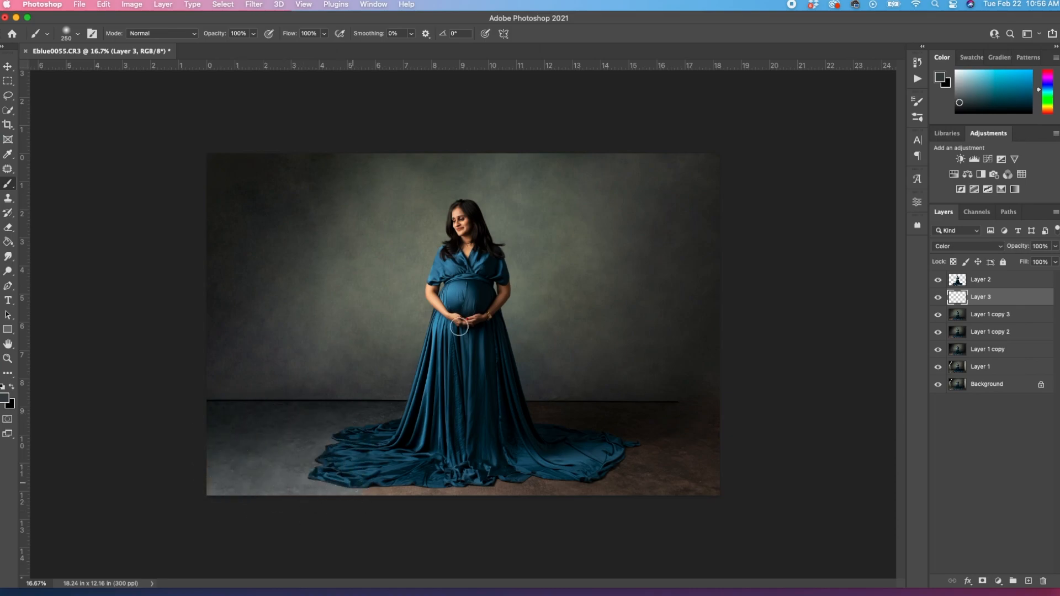
Paint the remaining brown floor below and to the right of the gown with the sampled grey, using a size 500 brush
key("bracketright")
key("bracketright")
key("bracketright")
key("bracketright")
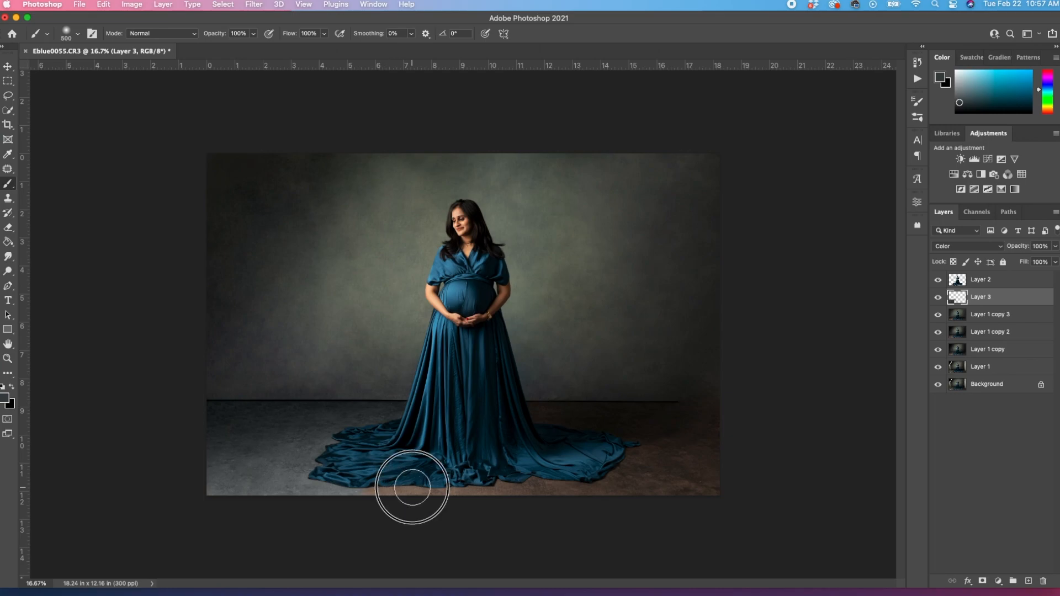
mouse_move(547, 489)
left_mouse_down()
mouse_move(613, 457)
mouse_move(537, 416)
mouse_move(648, 423)
mouse_move(707, 459)
mouse_move(667, 449)
mouse_move(710, 468)
mouse_move(696, 445)
mouse_move(640, 475)
mouse_move(592, 457)
left_mouse_up()
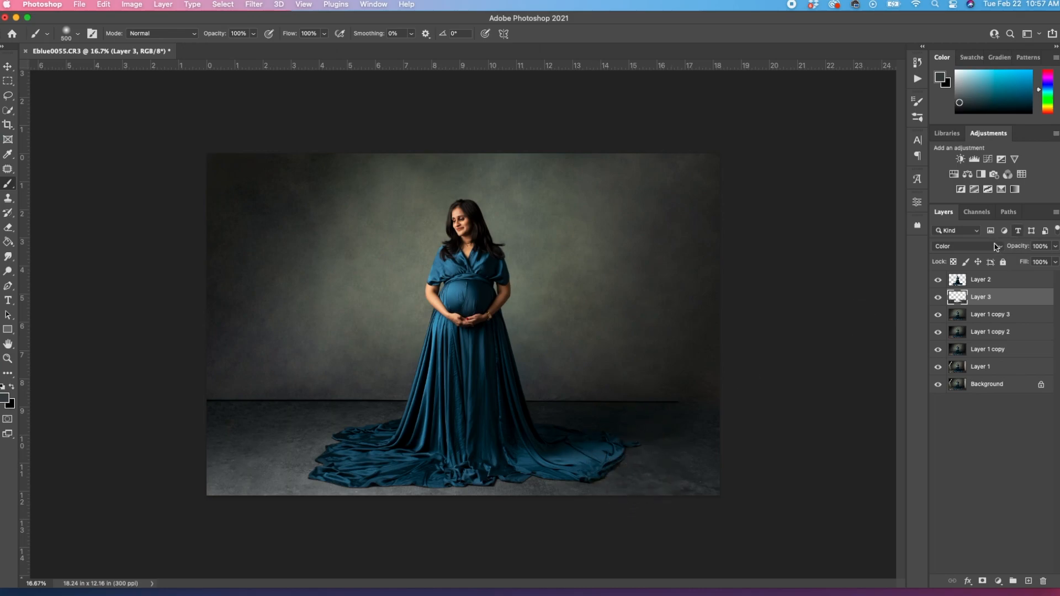
Check the painted floor color with the woman's cutout hidden, show the cutout again, and merge the Color layer into Layer 1 copy 3
left_click(937, 280)
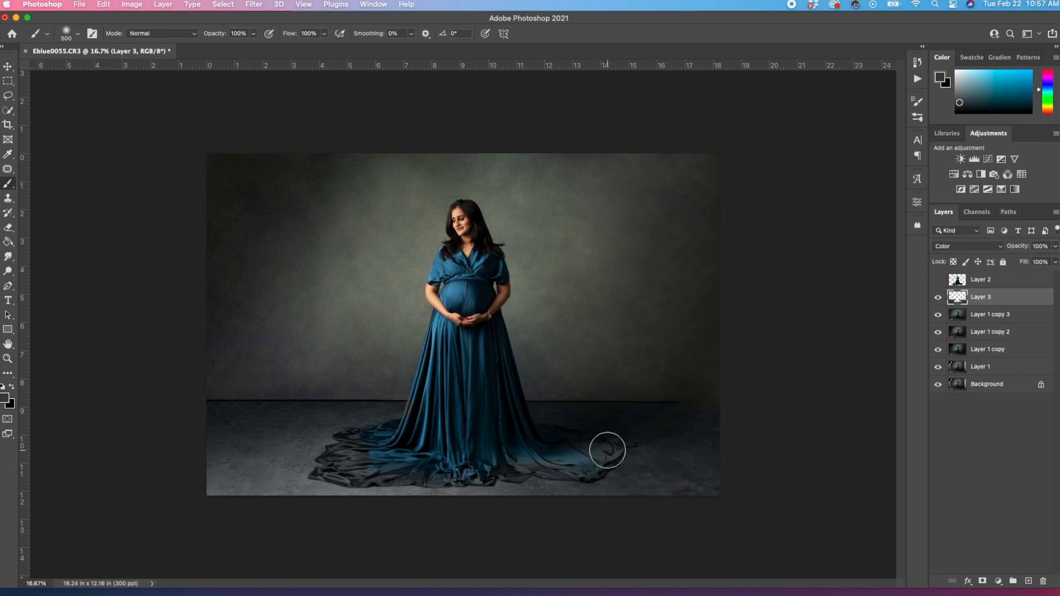
left_click(559, 462)
left_click_drag(560, 462, 566, 443)
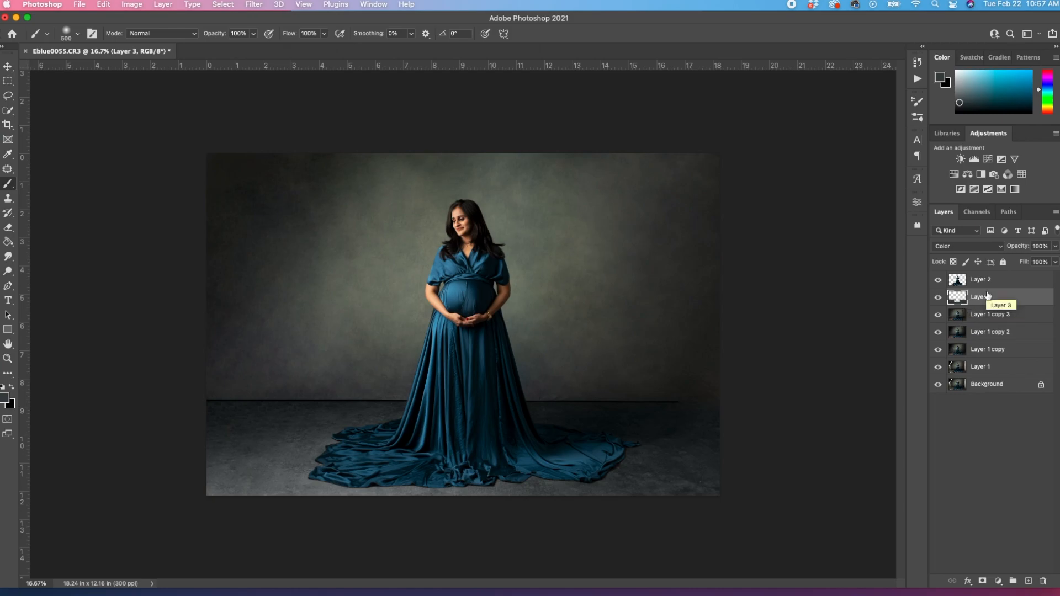
key("Delete")
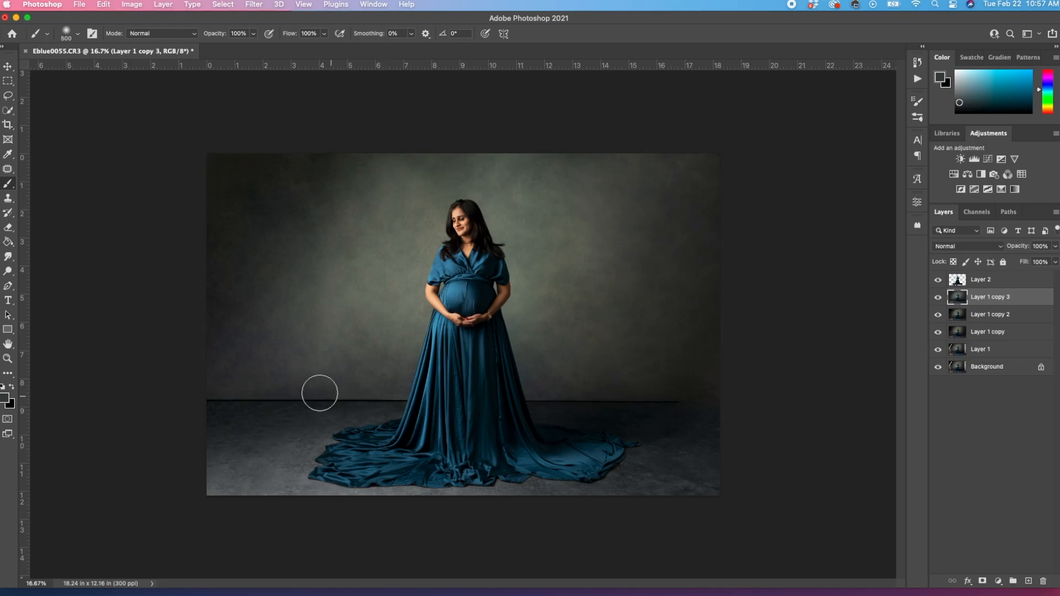
Patch the dark line between backdrop and floor left of the gown with clean backdrop texture from just above it
key("z")
left_click(242, 394)
left_click(711, 301)
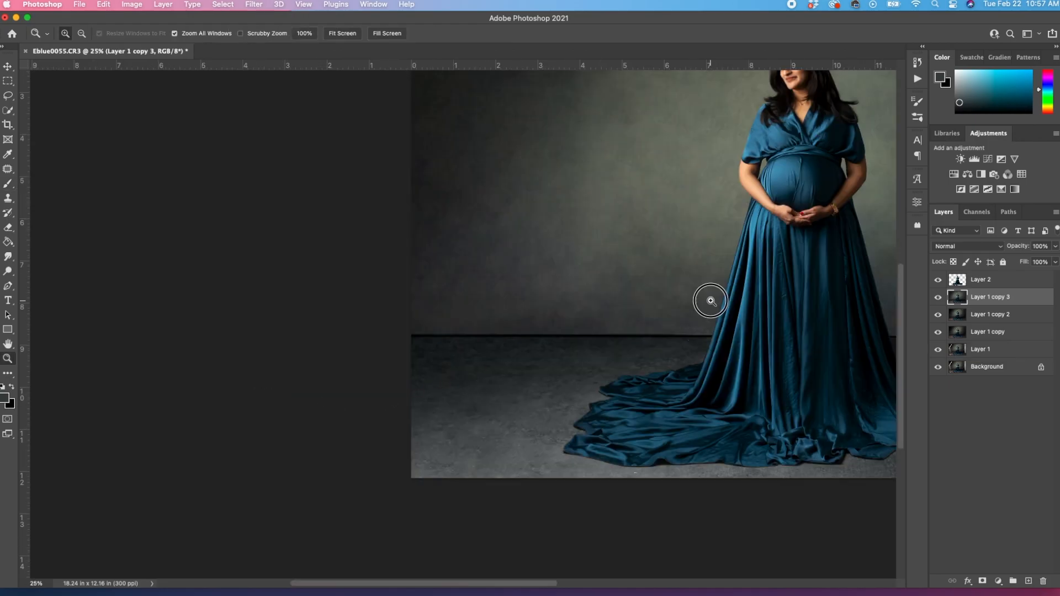
left_click(711, 301)
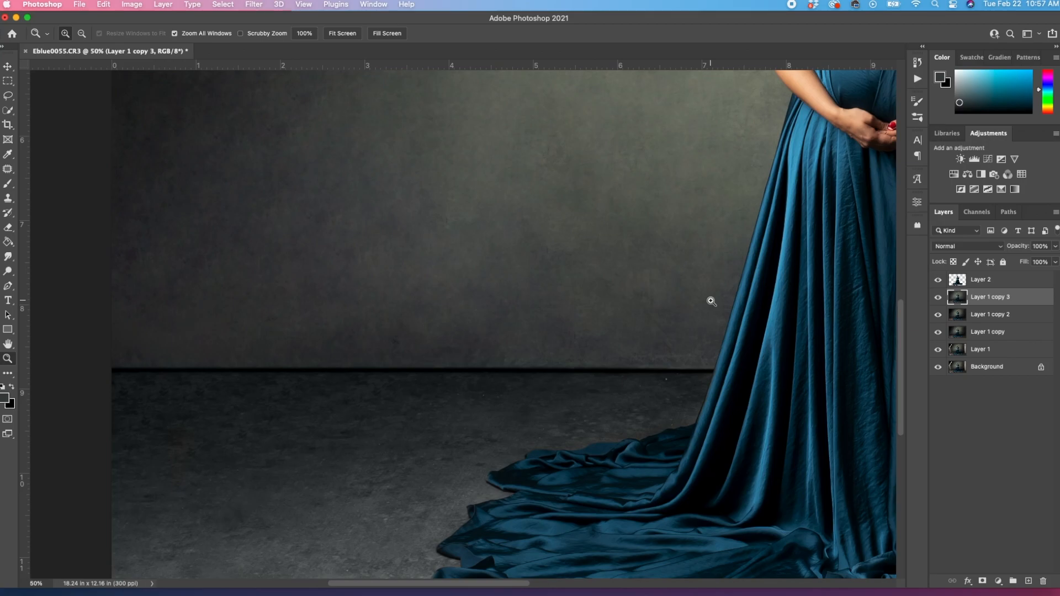
scroll(711, 301, "down", 1)
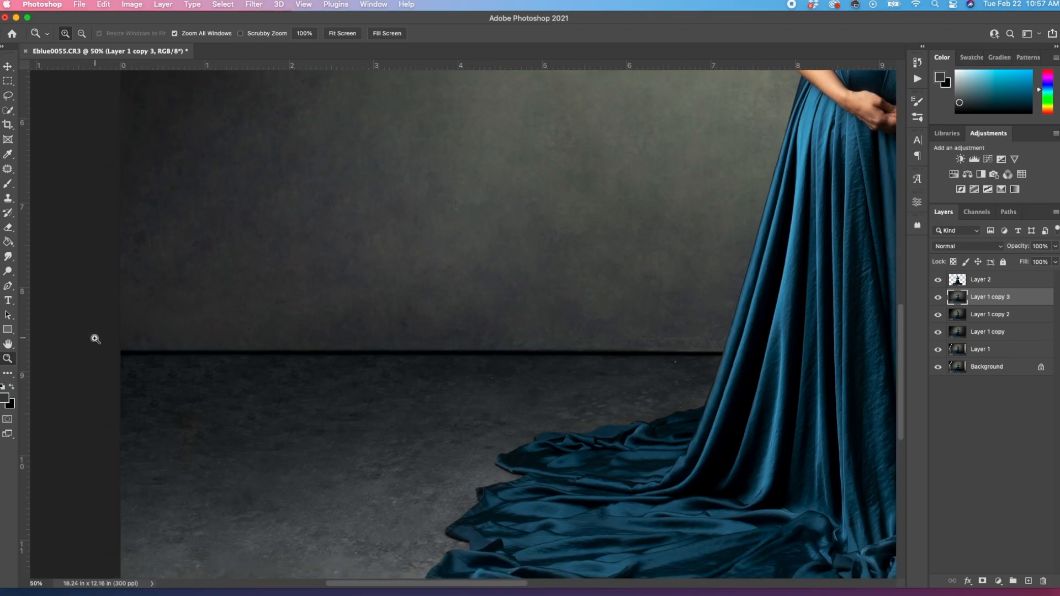
left_click(10, 172)
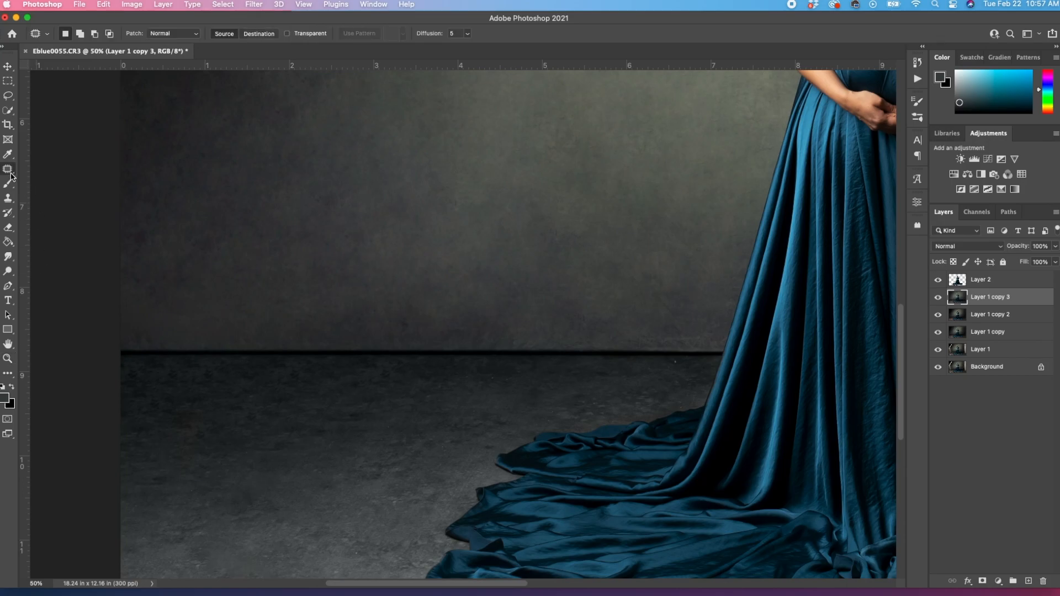
mouse_move(147, 333)
left_mouse_down()
mouse_move(112, 352)
mouse_move(130, 367)
mouse_move(394, 357)
mouse_move(662, 369)
mouse_move(702, 366)
mouse_move(718, 335)
left_mouse_up()
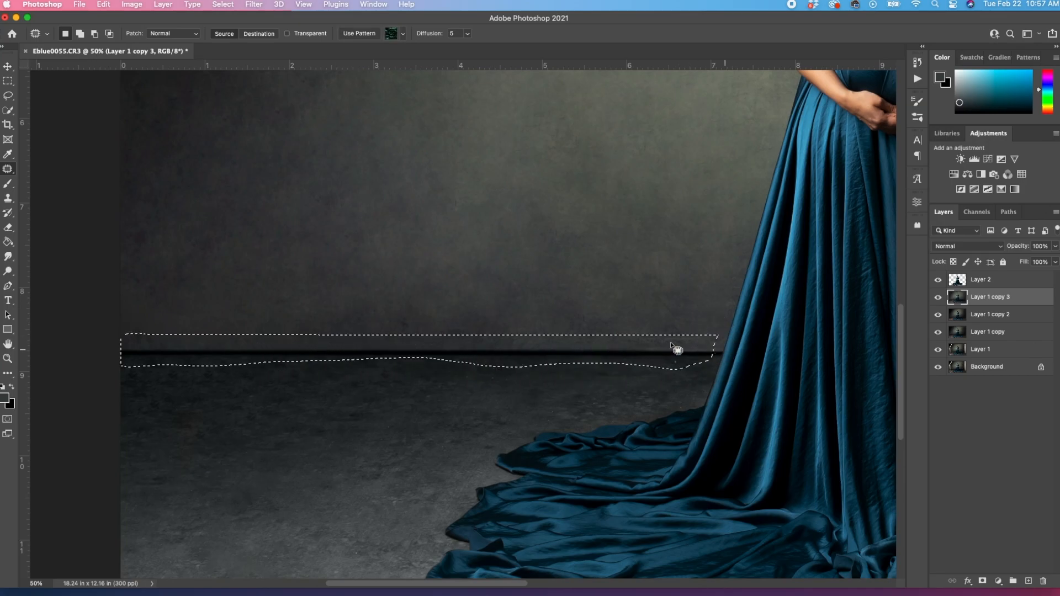
left_click_drag(525, 350, 518, 296)
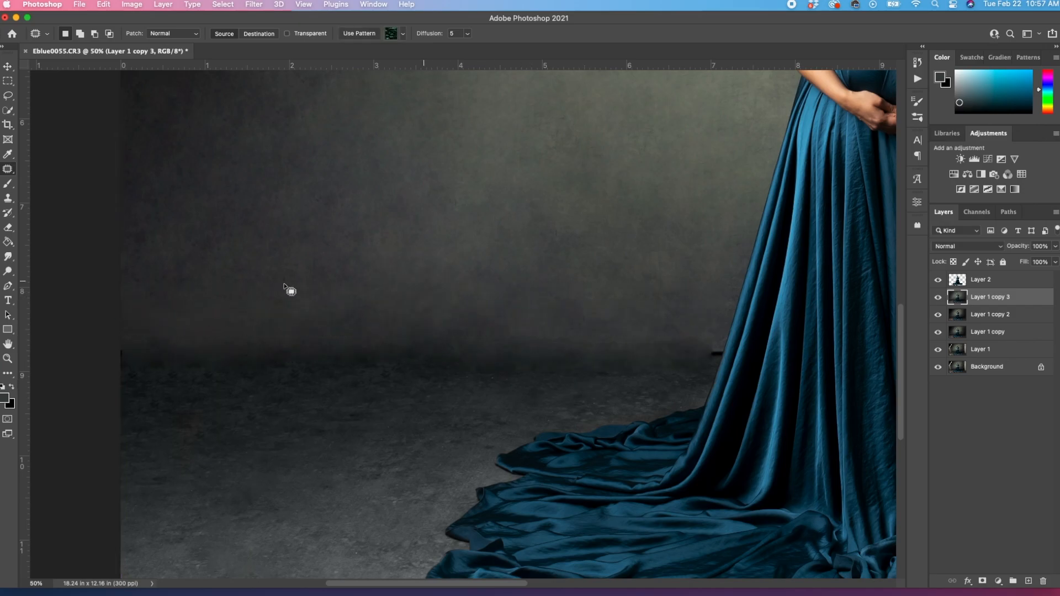
Blend the far-left part of the patched backdrop-to-floor transition by patching its uneven spots with nearby texture
left_click(341, 302)
mouse_move(296, 279)
left_mouse_down()
mouse_move(272, 281)
mouse_move(380, 294)
left_mouse_up()
left_click_drag(350, 310, 362, 262)
left_click(168, 319)
mouse_move(168, 314)
left_mouse_down()
mouse_move(112, 341)
mouse_move(141, 364)
mouse_move(199, 307)
left_mouse_up()
mouse_move(213, 313)
left_mouse_down()
mouse_move(185, 322)
mouse_move(288, 320)
mouse_move(257, 290)
left_mouse_up()
key("super+d")
left_click_drag(281, 327, 318, 340)
key("super+d")
mouse_move(209, 335)
left_mouse_down()
mouse_move(261, 347)
mouse_move(236, 309)
left_mouse_up()
mouse_move(150, 330)
left_mouse_down()
mouse_move(117, 373)
mouse_move(188, 380)
mouse_move(229, 339)
left_mouse_up()
left_click_drag(238, 353, 246, 298)
key("super+d")
Patch the remaining uneven spots along the backdrop-to-floor transition from the middle of the left side up to the gown
left_click_drag(449, 313, 535, 316)
left_click_drag(504, 338, 516, 276)
key("super+d")
mouse_move(390, 322)
left_mouse_down()
mouse_move(447, 341)
mouse_move(435, 325)
left_mouse_up()
left_click_drag(413, 335, 418, 302)
mouse_move(339, 321)
left_mouse_down()
mouse_move(308, 340)
mouse_move(389, 352)
left_mouse_up()
left_click_drag(368, 349, 369, 303)
key("super+d")
mouse_move(310, 322)
left_mouse_down()
mouse_move(300, 321)
mouse_move(353, 335)
mouse_move(333, 312)
left_mouse_up()
key("super+d")
mouse_move(633, 316)
left_mouse_down()
mouse_move(580, 336)
mouse_move(639, 326)
mouse_move(621, 312)
left_mouse_up()
key("super+d")
mouse_move(674, 309)
left_mouse_down()
mouse_move(663, 313)
mouse_move(697, 345)
left_mouse_up()
left_click_drag(692, 345, 689, 280)
key("super+d")
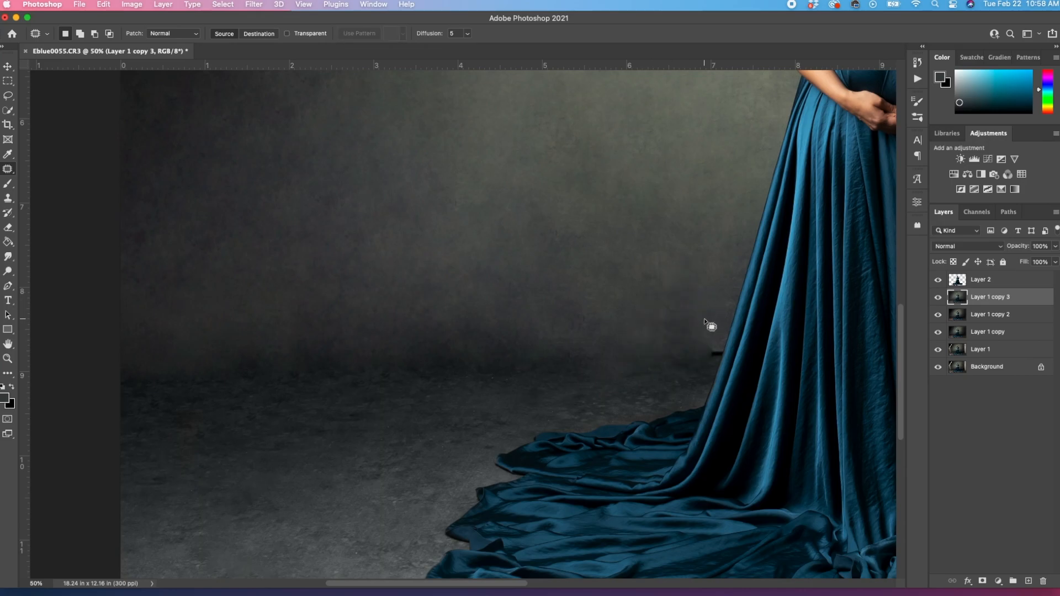
Clone away the leftover piece of line at the gown's left edge and patch the backdrop beside it
key("s")
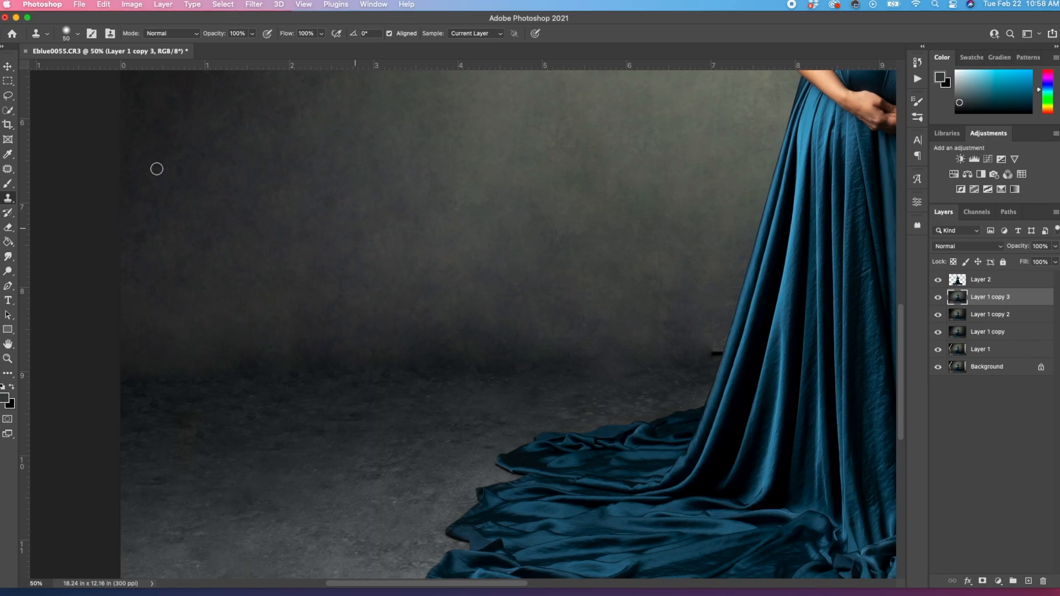
key("bracketright")
left_click(696, 350, "alt")
left_click_drag(709, 351, 725, 319)
key("j")
mouse_move(678, 303)
left_mouse_down()
mouse_move(689, 365)
mouse_move(685, 304)
left_mouse_up()
left_click_drag(670, 330, 619, 316)
key("super+d")
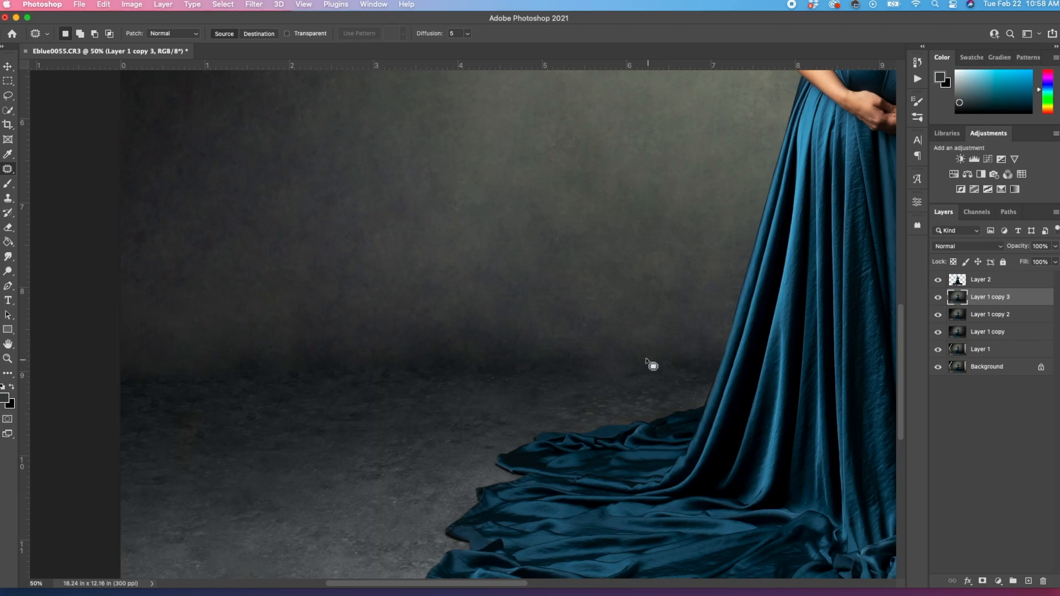
Patch the uneven areas of the backdrop along the photo's right edge, down to just above the floor
scroll(725, 442, "right", 15)
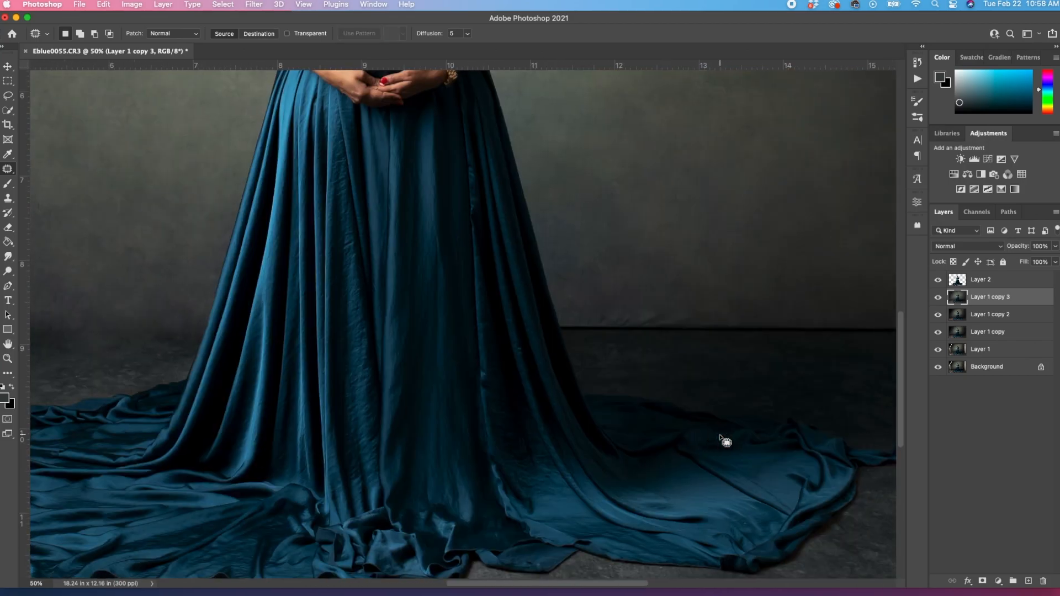
scroll(725, 442, "right", 2)
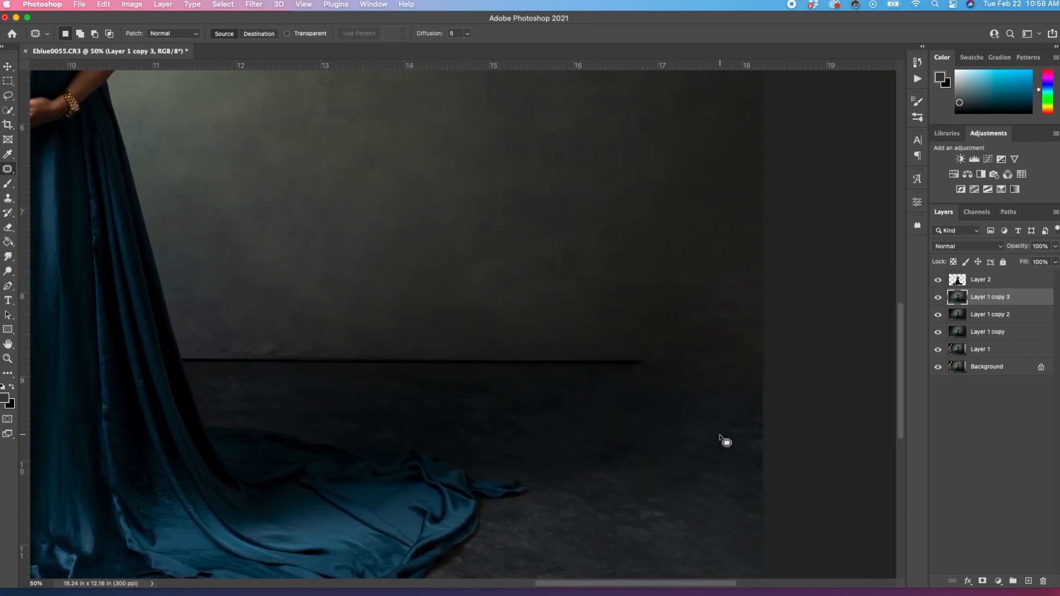
left_click_drag(707, 184, 712, 183)
key("super+d")
mouse_move(740, 256)
left_mouse_down()
mouse_move(585, 209)
mouse_move(581, 328)
mouse_move(650, 206)
left_mouse_up()
mouse_move(727, 147)
left_mouse_down()
mouse_move(710, 141)
mouse_move(738, 141)
left_mouse_up()
left_click_drag(755, 190, 624, 190)
key("super+d")
left_click(754, 405)
left_click_drag(714, 316, 770, 307)
left_click_drag(742, 339, 664, 230)
key("super+d")
mouse_move(670, 296)
left_mouse_down()
mouse_move(726, 381)
mouse_move(670, 298)
left_mouse_up()
left_click_drag(687, 326, 634, 267)
key("super+d")
Patch out the dark backdrop-to-floor line right of the gown and smooth the backdrop just above it
mouse_move(197, 342)
left_mouse_down()
mouse_move(201, 370)
mouse_move(277, 376)
mouse_move(655, 381)
mouse_move(667, 351)
mouse_move(658, 296)
left_mouse_up()
key("super+d")
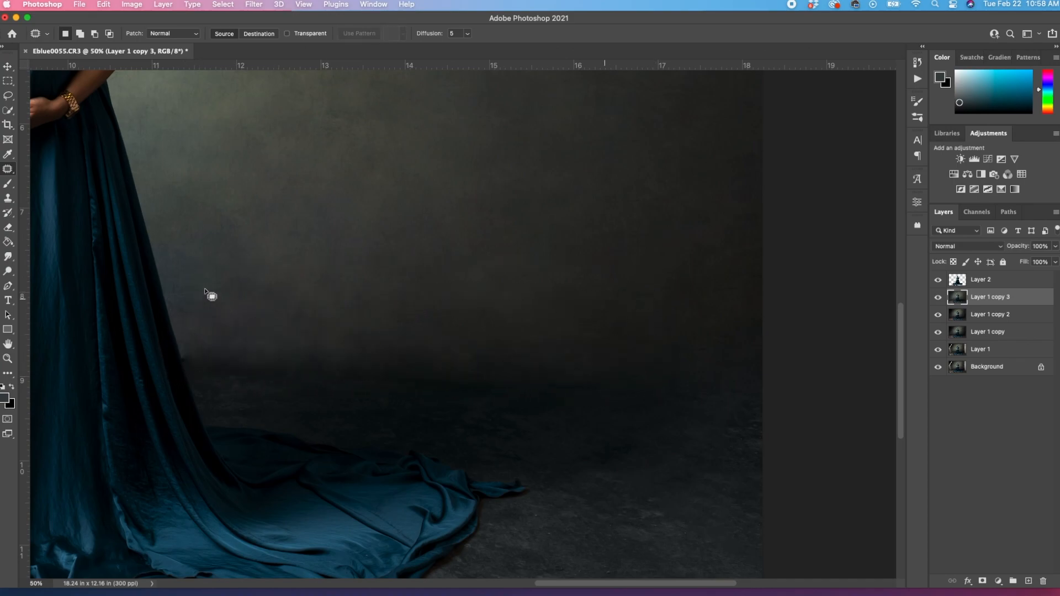
mouse_move(182, 298)
left_mouse_down()
mouse_move(246, 298)
mouse_move(243, 287)
left_mouse_up()
left_click(264, 258)
mouse_move(232, 317)
left_mouse_down()
mouse_move(259, 265)
mouse_move(247, 345)
mouse_move(335, 283)
left_mouse_up()
left_click_drag(306, 314, 328, 253)
key("super+d")
mouse_move(367, 301)
left_mouse_down()
mouse_move(308, 327)
mouse_move(414, 308)
left_mouse_up()
left_click_drag(399, 306, 406, 285)
key("super+d")
Patch the blotches in the backdrop-to-floor transition immediately right of the gown
mouse_move(398, 367)
left_mouse_down()
mouse_move(440, 373)
mouse_move(389, 375)
left_mouse_up()
key("super+d")
mouse_move(311, 361)
left_mouse_down()
mouse_move(241, 365)
mouse_move(338, 375)
mouse_move(324, 359)
left_mouse_up()
key("super+d")
mouse_move(237, 343)
left_mouse_down()
mouse_move(226, 388)
mouse_move(238, 344)
left_mouse_up()
left_click_drag(229, 366, 256, 323)
left_click(309, 322)
Smooth the rest of the backdrop-to-floor transition farther right of the gown with several small patches
mouse_move(468, 326)
left_mouse_down()
mouse_move(418, 350)
mouse_move(473, 338)
left_mouse_up()
left_click_drag(453, 362, 445, 334)
left_click(376, 322)
left_click(434, 315)
left_click_drag(574, 338, 603, 356)
key("super+d")
left_click_drag(495, 359, 569, 348)
key("super+d")
mouse_move(467, 336)
left_mouse_down()
mouse_move(500, 375)
mouse_move(469, 339)
left_mouse_up()
left_click_drag(571, 356, 557, 388)
key("super+d")
Clone backdrop texture over the line remnant at the gown's right edge, and view the whole portrait
key("s")
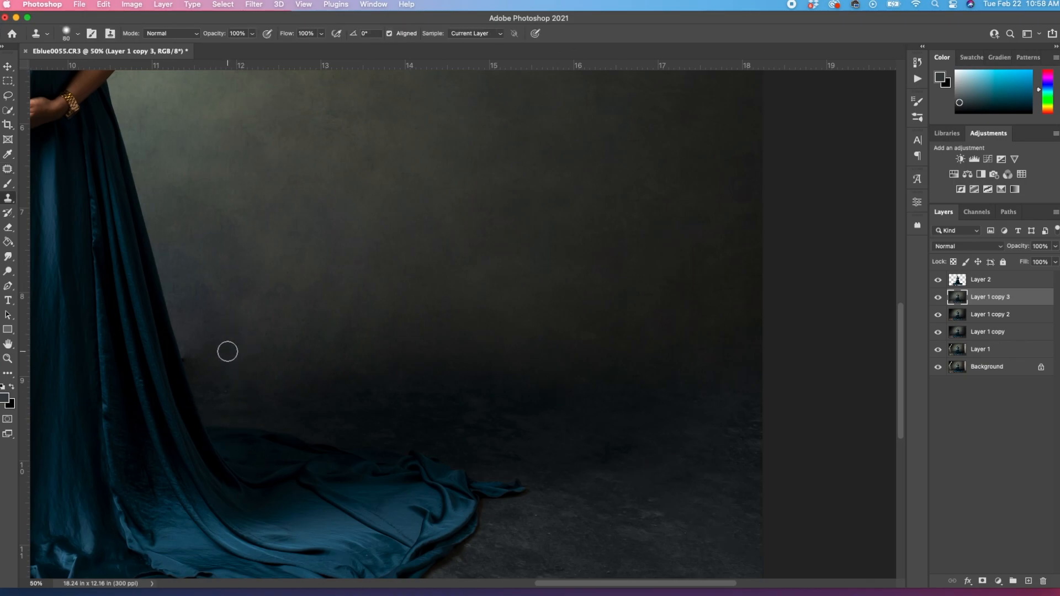
left_click(220, 357, "alt")
mouse_move(184, 355)
left_mouse_down()
mouse_move(183, 336)
mouse_move(188, 360)
left_mouse_up()
key("z")
right_click(454, 271)
left_click(467, 281)
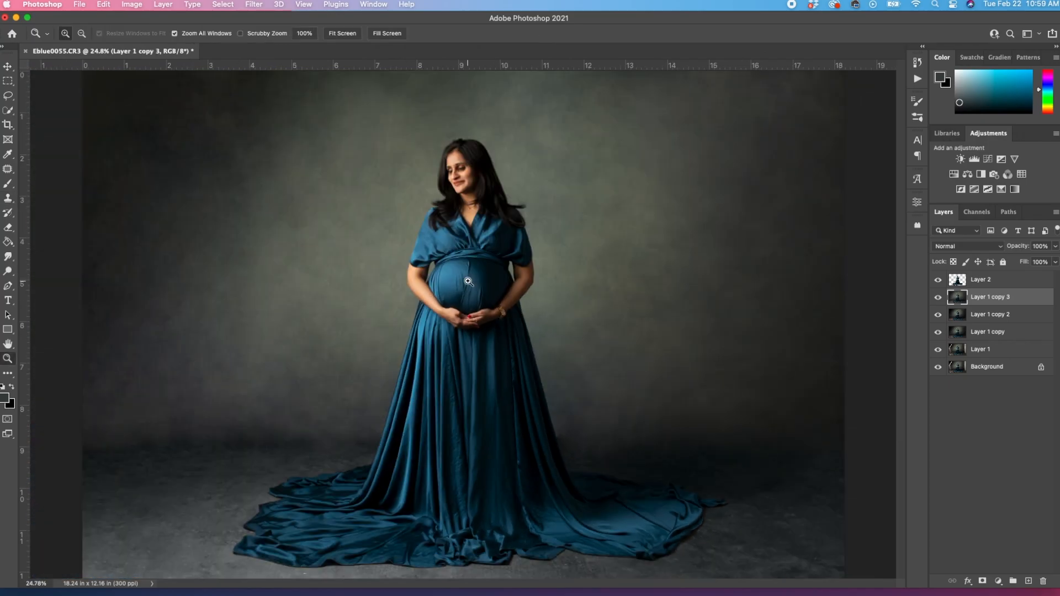
Patch the remaining dark and uneven areas low on the backdrop to the right of the gown
key("j")
mouse_move(640, 391)
left_mouse_down()
mouse_move(580, 401)
mouse_move(691, 388)
left_mouse_up()
key("super+d")
mouse_move(575, 410)
left_mouse_down()
mouse_move(555, 422)
mouse_move(560, 441)
mouse_move(586, 422)
left_mouse_up()
mouse_move(577, 426)
left_mouse_down()
mouse_move(608, 398)
mouse_move(568, 449)
mouse_move(594, 424)
left_mouse_up()
left_click_drag(582, 439, 614, 418)
key("super+d")
left_click_drag(702, 426, 705, 432)
left_click_drag(666, 429, 681, 385)
key("super+d")
Inspect the gown's lower right edge at 100% and patch the backdrop right beside it
key("z")
left_click(559, 427)
left_click(470, 352)
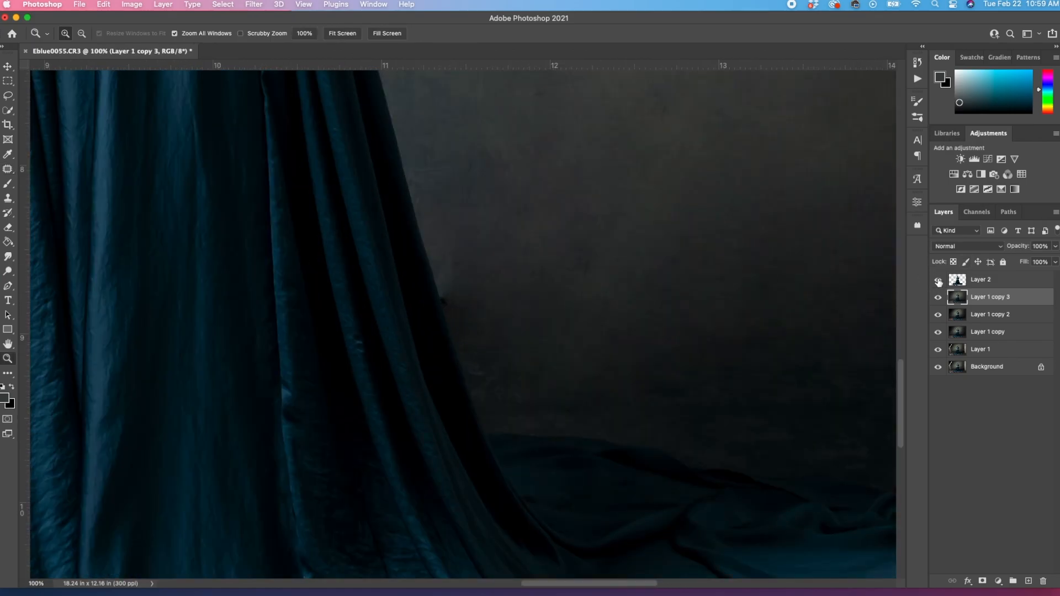
key("j")
mouse_move(476, 253)
left_mouse_down()
mouse_move(521, 372)
mouse_move(500, 264)
left_mouse_up()
key("super+d")
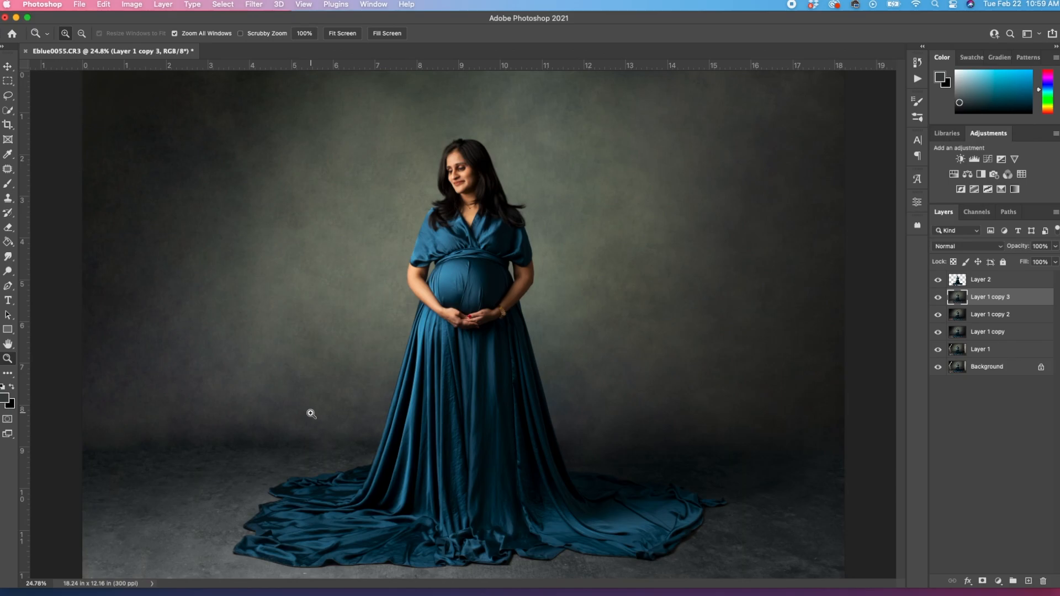
On a new layer at 24% opacity, paint sampled backdrop grey over the lower left backdrop-to-floor transition with a size 250 brush
key("b")
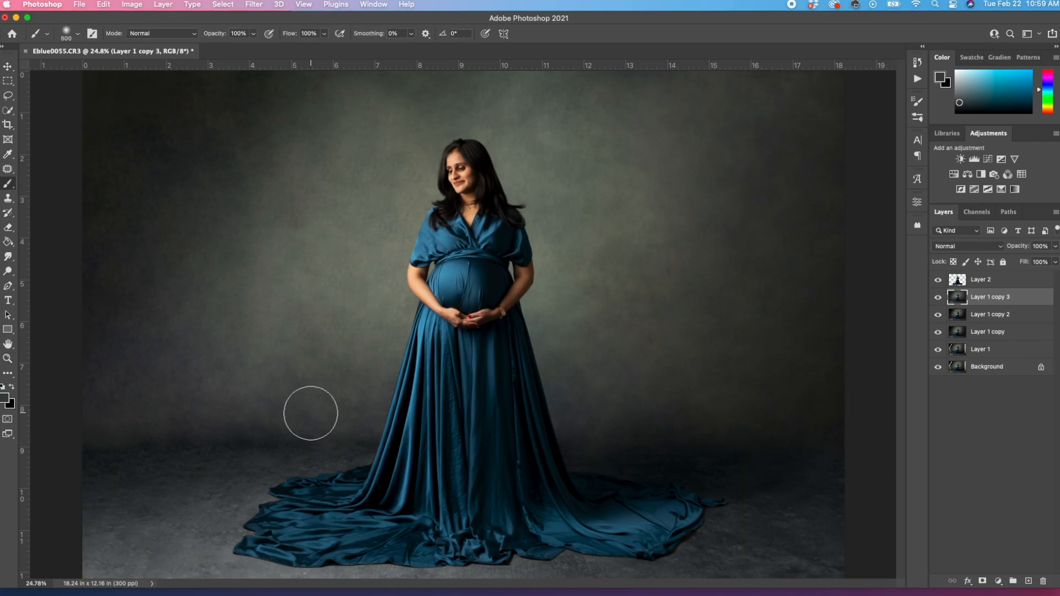
key("alt+shift+super+n")
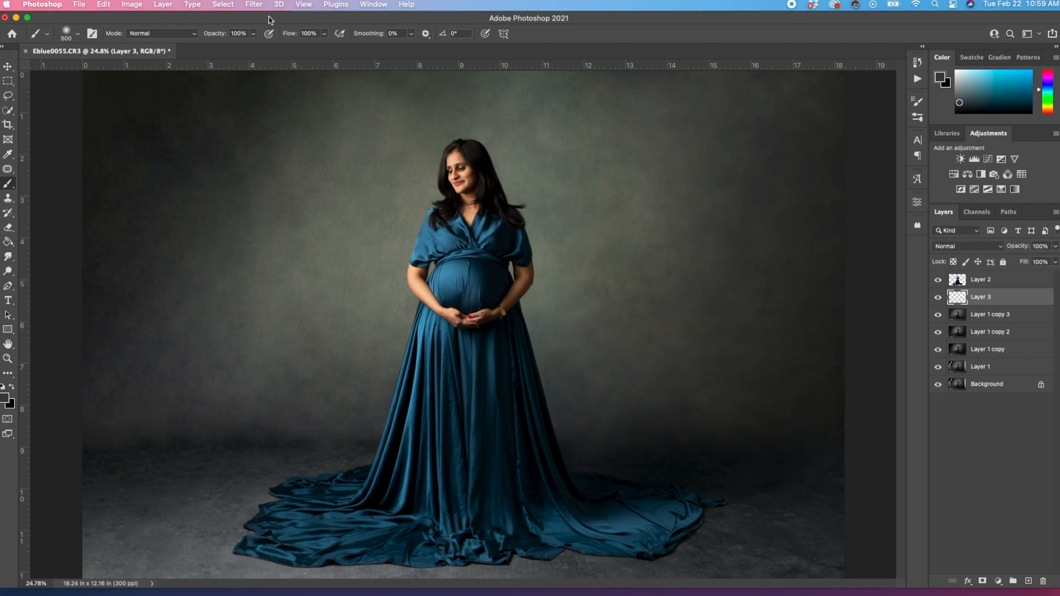
left_click(1054, 247)
left_click(1015, 263)
key("bracketleft")
key("bracketleft")
key("bracketleft")
left_click(268, 399, "alt")
mouse_move(241, 436)
left_mouse_down()
mouse_move(290, 443)
mouse_move(148, 448)
mouse_move(174, 426)
mouse_move(80, 445)
mouse_move(368, 438)
mouse_move(136, 447)
mouse_move(237, 440)
left_mouse_up()
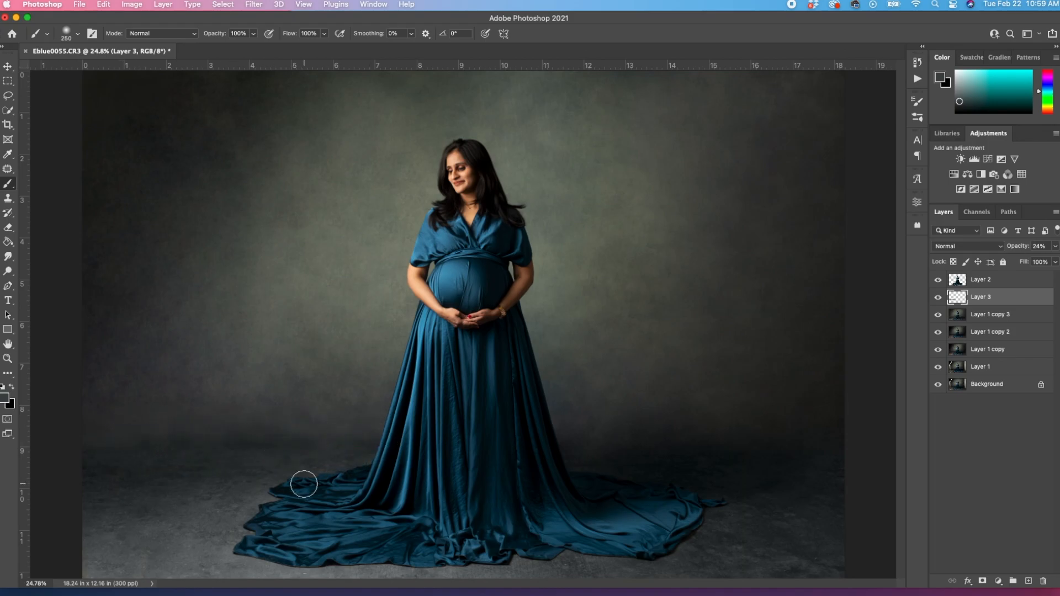
Merge the painted layer into Layer 1 copy 3 and patch the backdrop-to-floor transition left of the gown
key("super+e")
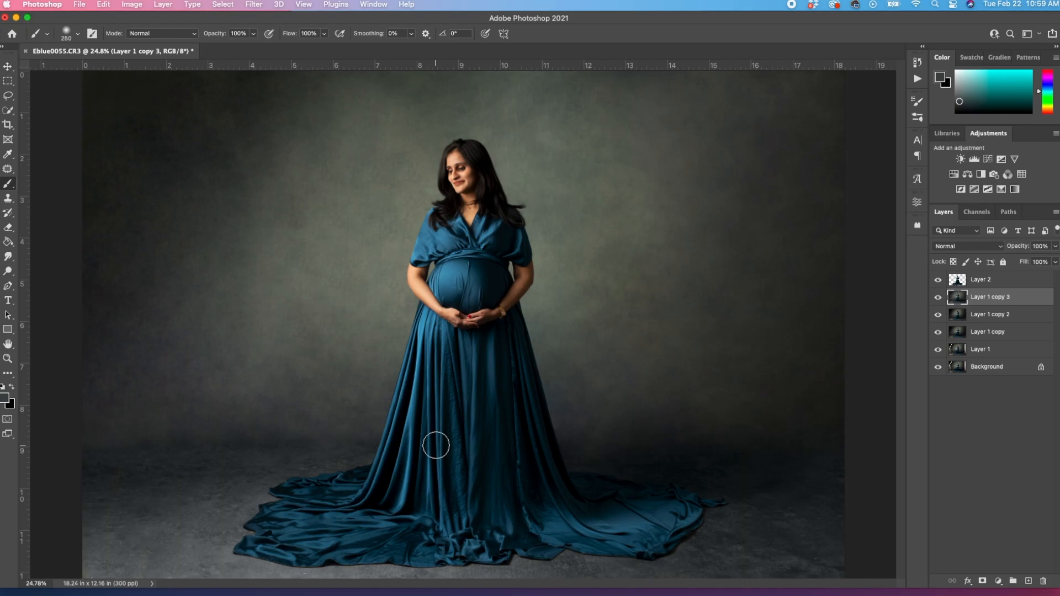
key("j")
mouse_move(158, 421)
left_mouse_down()
mouse_move(131, 444)
mouse_move(185, 421)
mouse_move(82, 452)
mouse_move(132, 440)
left_mouse_up()
left_click_drag(137, 429, 173, 414)
mouse_move(172, 414)
left_mouse_down()
mouse_move(201, 444)
mouse_move(202, 425)
mouse_move(166, 441)
mouse_move(190, 431)
left_mouse_up()
mouse_move(202, 421)
left_mouse_down()
mouse_move(238, 421)
mouse_move(243, 454)
left_mouse_up()
left_click(332, 446)
mouse_move(298, 427)
left_mouse_down()
mouse_move(262, 451)
mouse_move(328, 429)
left_mouse_up()
left_click_drag(322, 441, 329, 429)
key("super+d")
Patch the uneven areas slightly higher on the backdrop, between the gown and the left side
mouse_move(347, 392)
left_mouse_down()
mouse_move(360, 429)
mouse_move(373, 398)
left_mouse_up()
left_click_drag(356, 414, 329, 423)
left_click_drag(309, 374, 356, 378)
left_click_drag(340, 394, 337, 356)
mouse_move(277, 348)
left_mouse_down()
mouse_move(327, 351)
mouse_move(281, 358)
mouse_move(304, 383)
mouse_move(284, 380)
left_mouse_up()
left_click_drag(276, 383, 259, 357)
key("super+d")
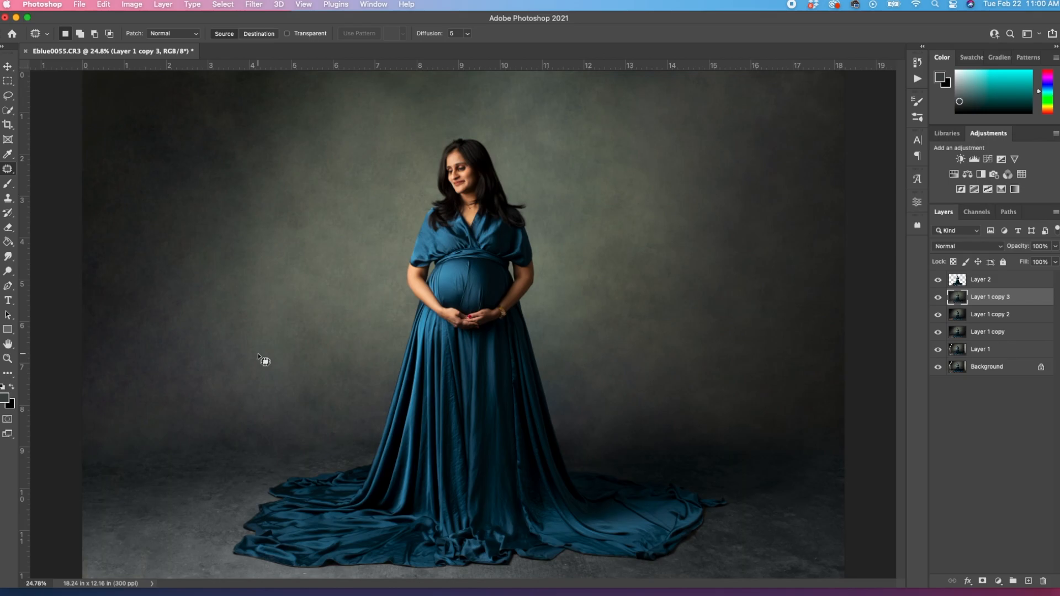
Merge the retouching copies down into Layer 1 and compare the result with the original by toggling that layer's visibility
key("super+e")
key("super+e")
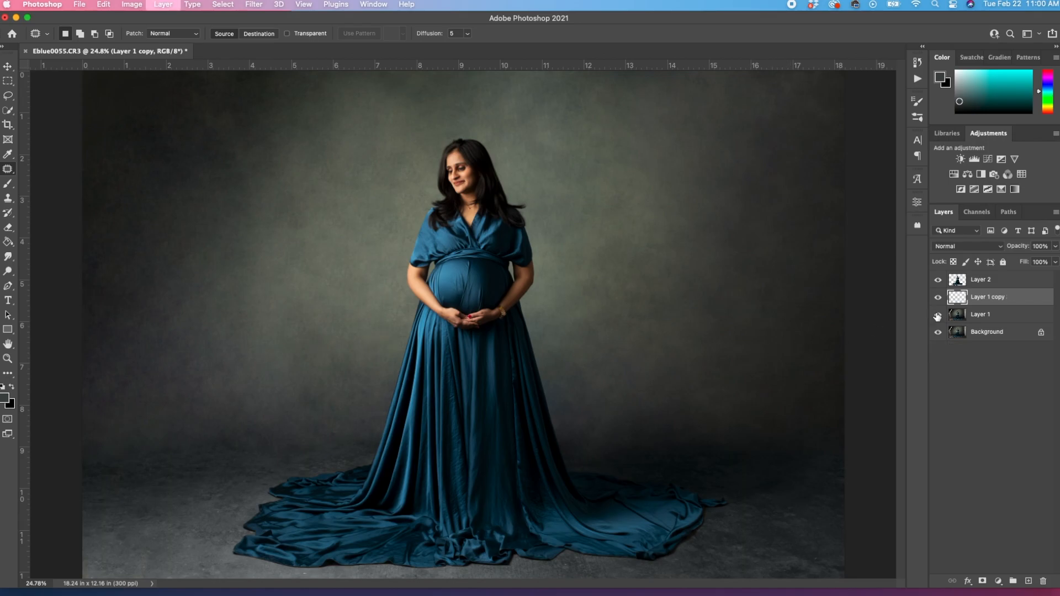
key("super+e")
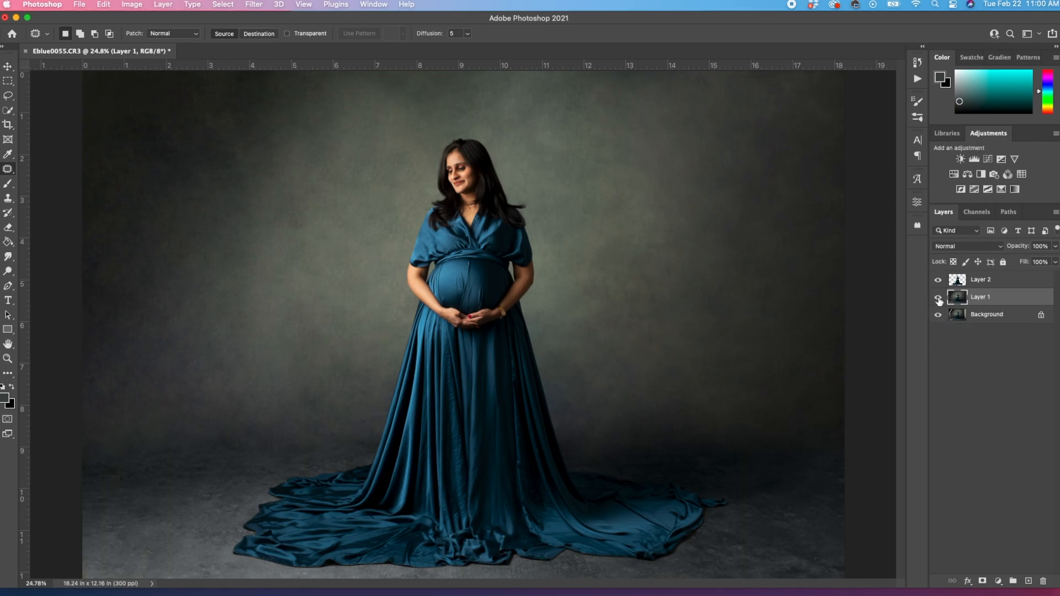
left_click(938, 298)
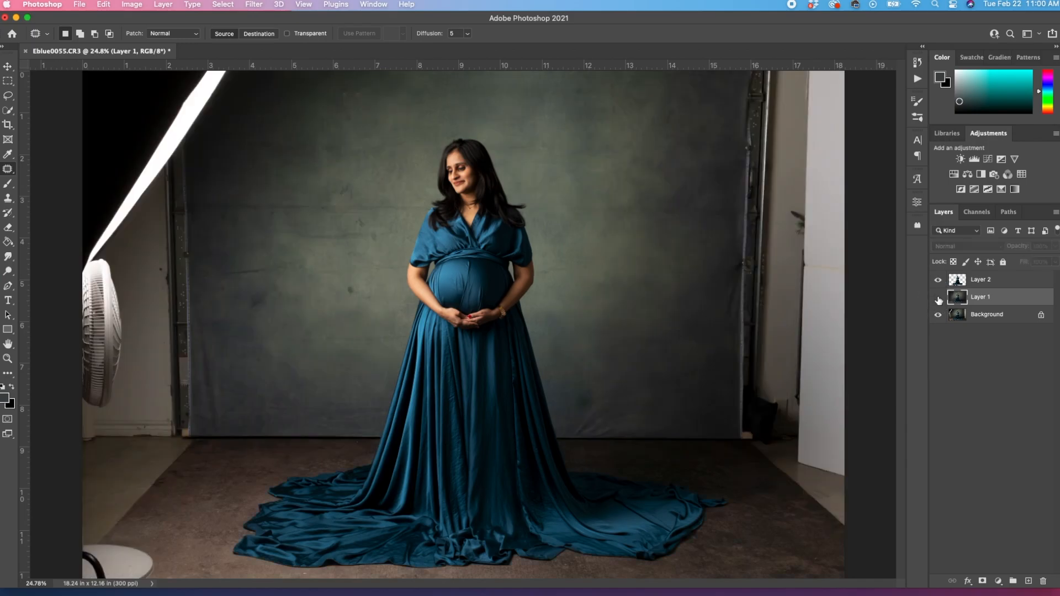
left_click(938, 298)
left_click(938, 299)
left_click(937, 299)
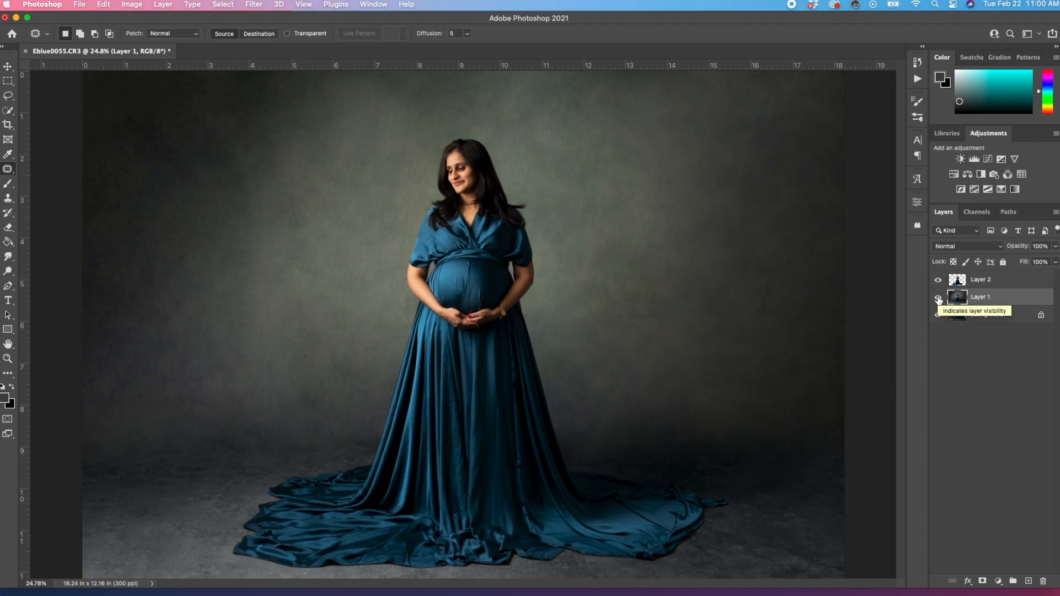
key("super+minus")
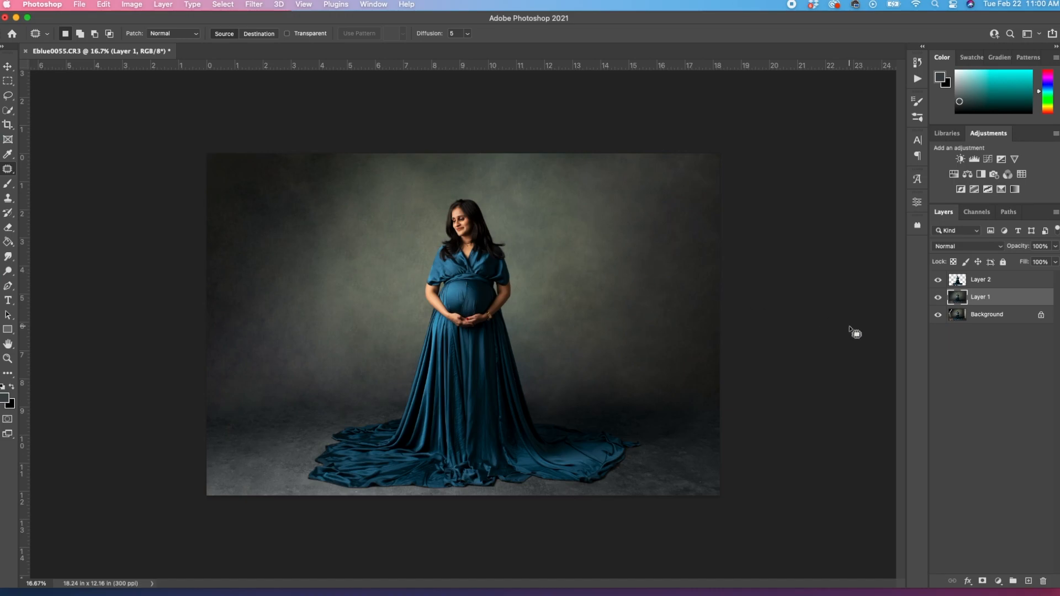
Add a new layer between Layer 1 and Layer 2 and set its blend mode to Overlay
key("super+shift+alt+n")
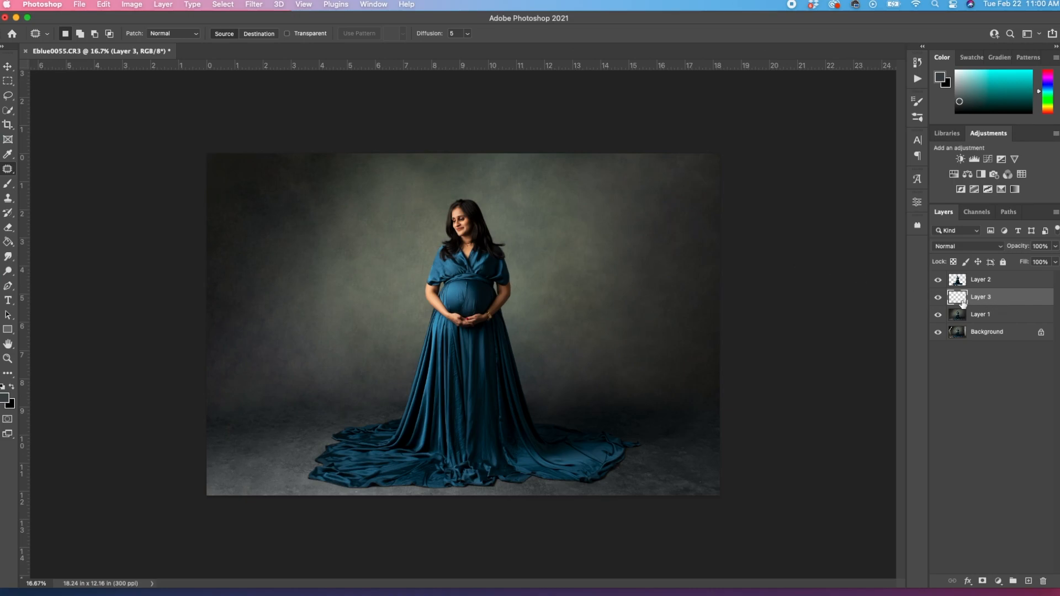
left_click(971, 246)
left_click(944, 394)
left_click(951, 249)
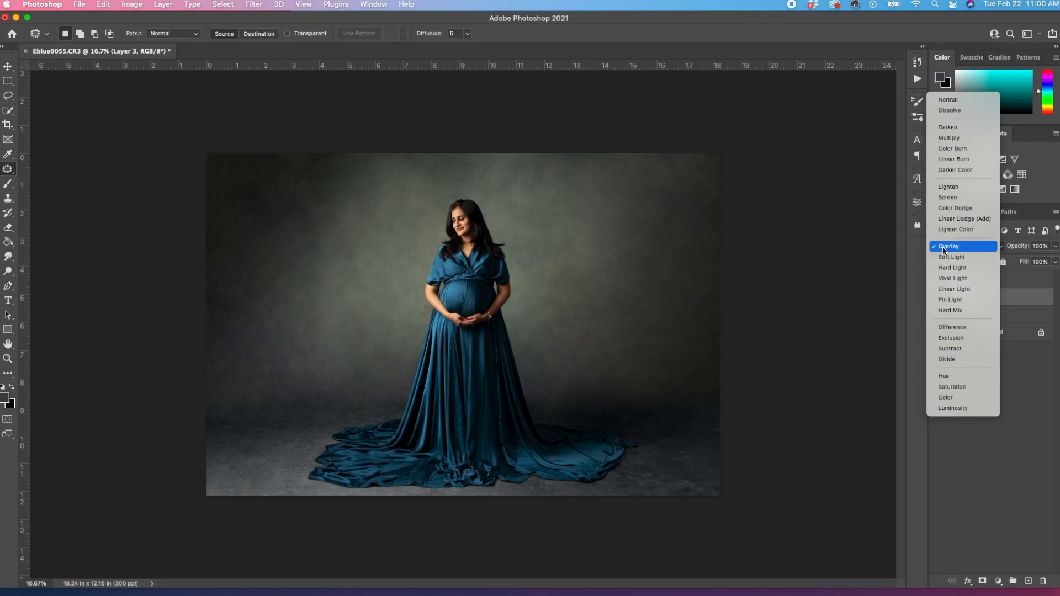
left_click(943, 250)
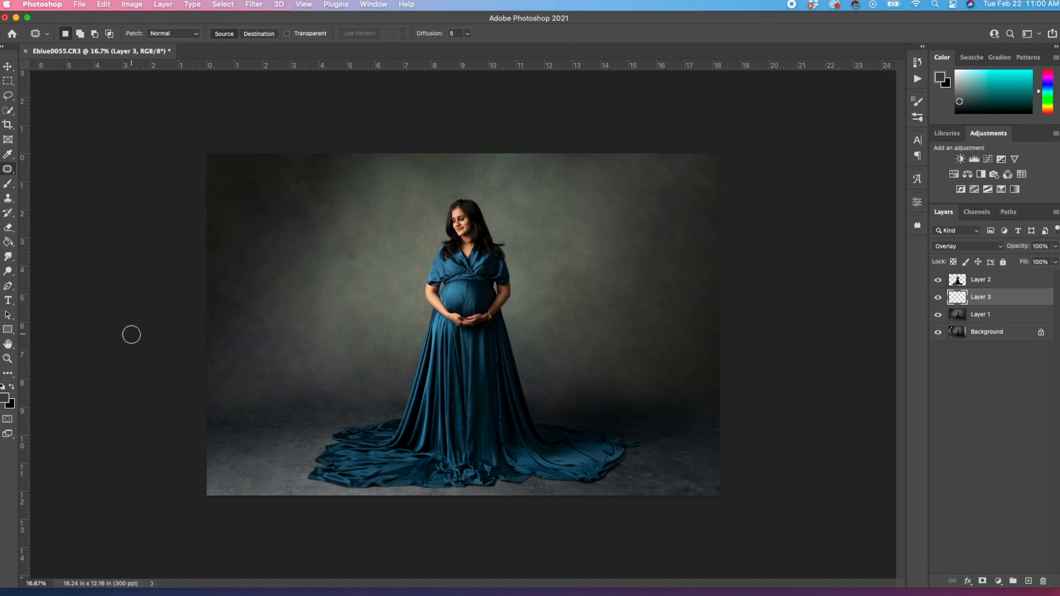
Choose the Brush tool and sample a medium-dark blue from the gown over the belly as the foreground color
key("b")
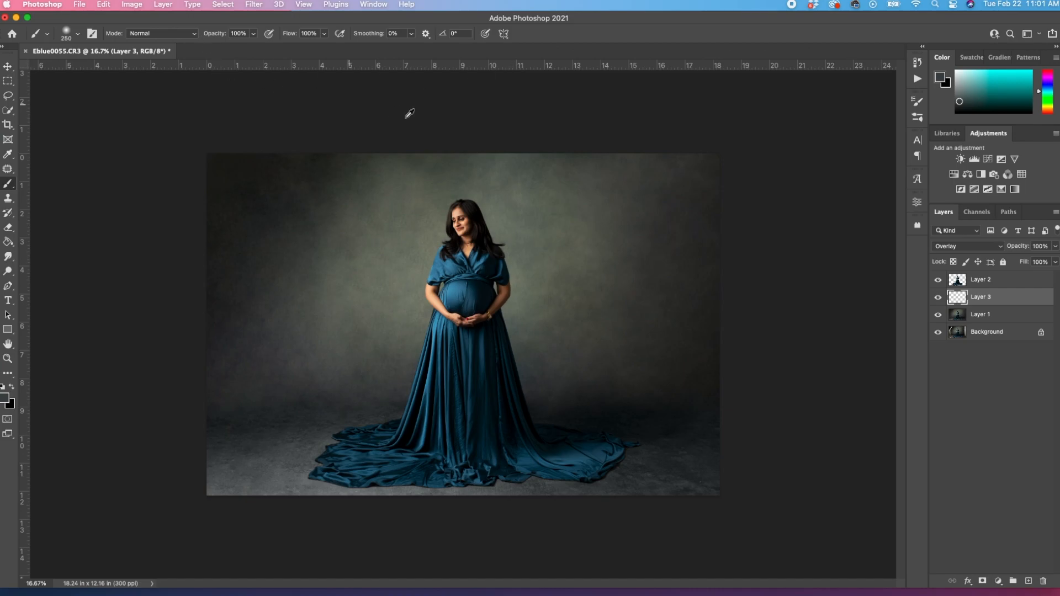
left_click(453, 292, "alt")
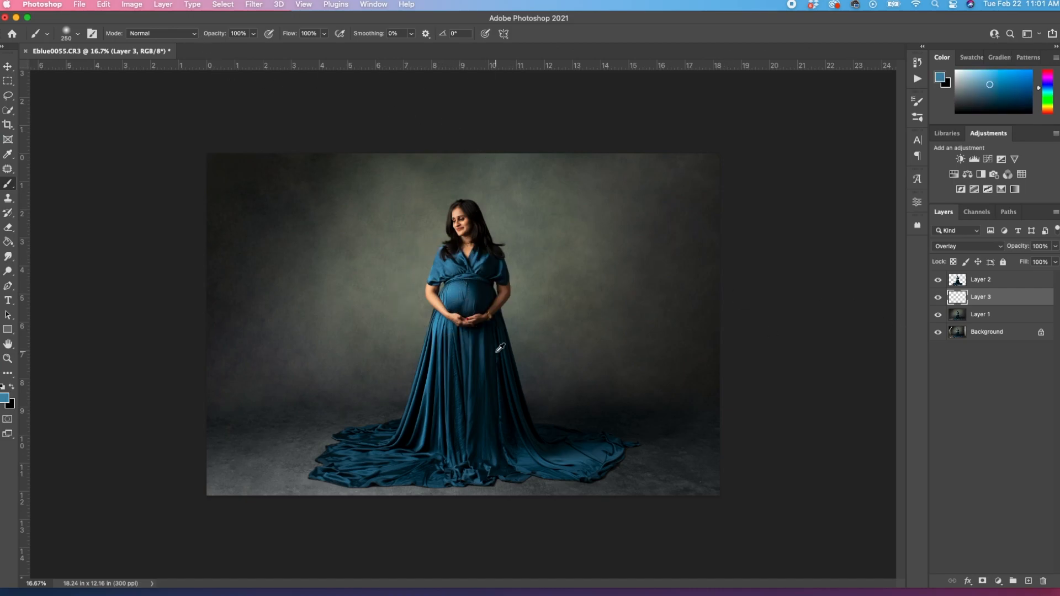
left_click(450, 302, "alt")
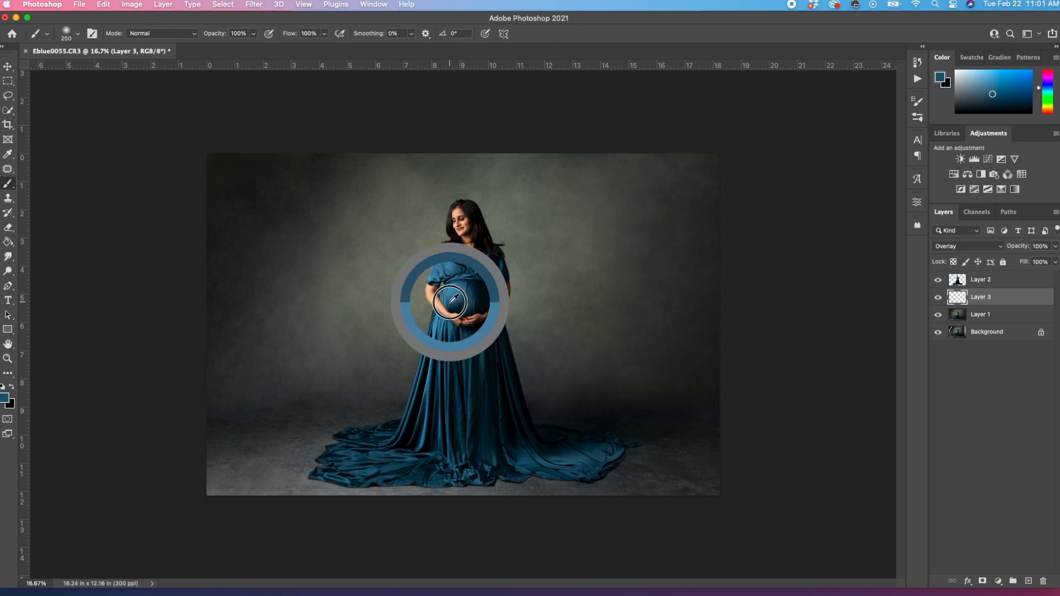
left_click(478, 350, "alt")
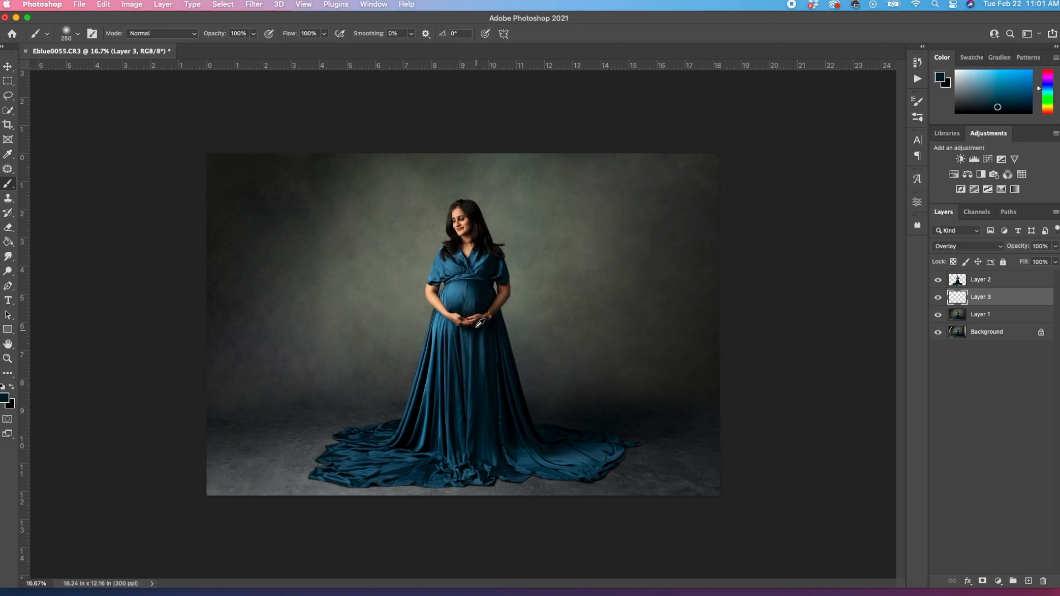
left_click(472, 299, "alt")
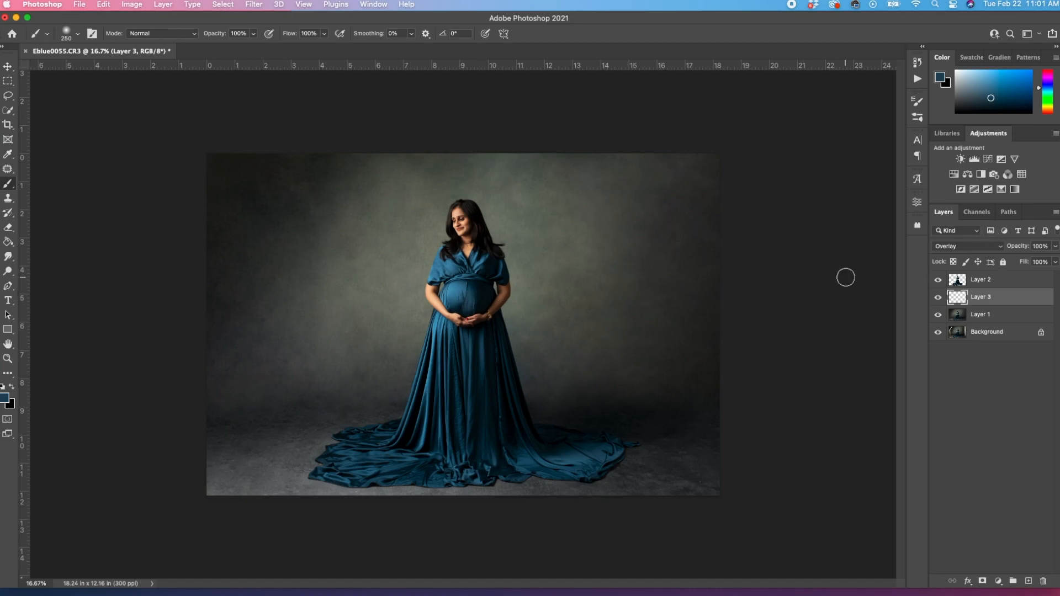
Paint the sampled gown blue over the whole backdrop and floor on the Overlay layer with a size 1200 brush
key("bracketright")
key("bracketright")
key("bracketright")
key("bracketright")
key("bracketright")
key("bracketright")
key("bracketright")
key("bracketright")
key("bracketright")
key("bracketright")
mouse_move(440, 191)
left_mouse_down()
mouse_move(416, 278)
mouse_move(441, 140)
mouse_move(256, 248)
mouse_move(213, 222)
mouse_move(198, 372)
mouse_move(267, 353)
mouse_move(281, 305)
mouse_move(226, 364)
mouse_move(336, 347)
mouse_move(472, 519)
mouse_move(505, 494)
mouse_move(329, 496)
mouse_move(382, 486)
mouse_move(531, 379)
mouse_move(600, 369)
mouse_move(671, 402)
mouse_move(693, 399)
mouse_move(670, 134)
mouse_move(700, 354)
mouse_move(629, 326)
mouse_move(564, 156)
mouse_move(538, 212)
mouse_move(362, 241)
left_mouse_up()
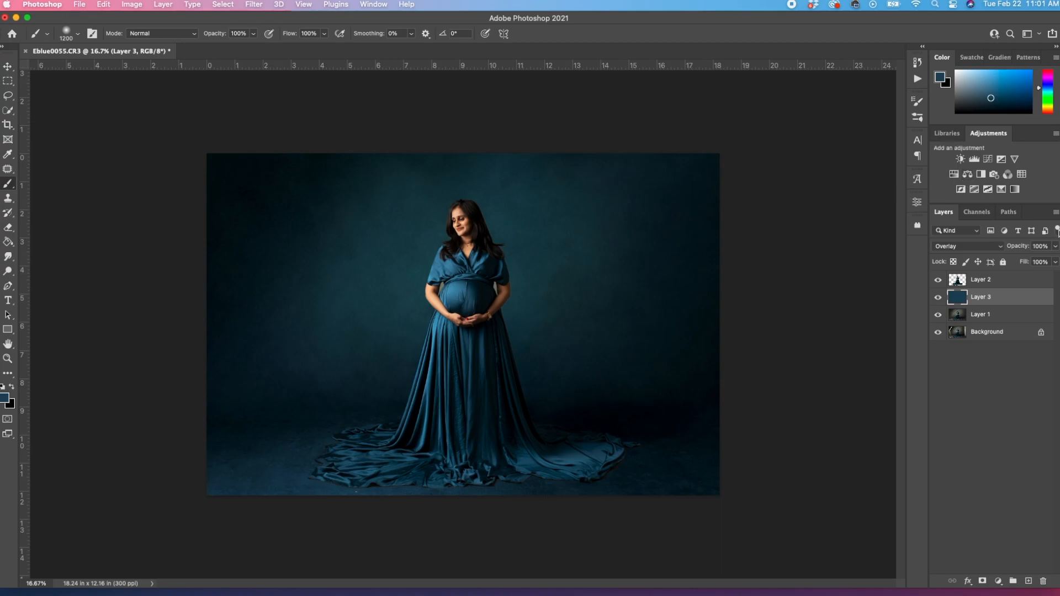
Lower the blue Overlay layer's opacity to slightly above 30% for a subtle tint
left_click(1054, 246)
left_click_drag(1053, 259, 1019, 262)
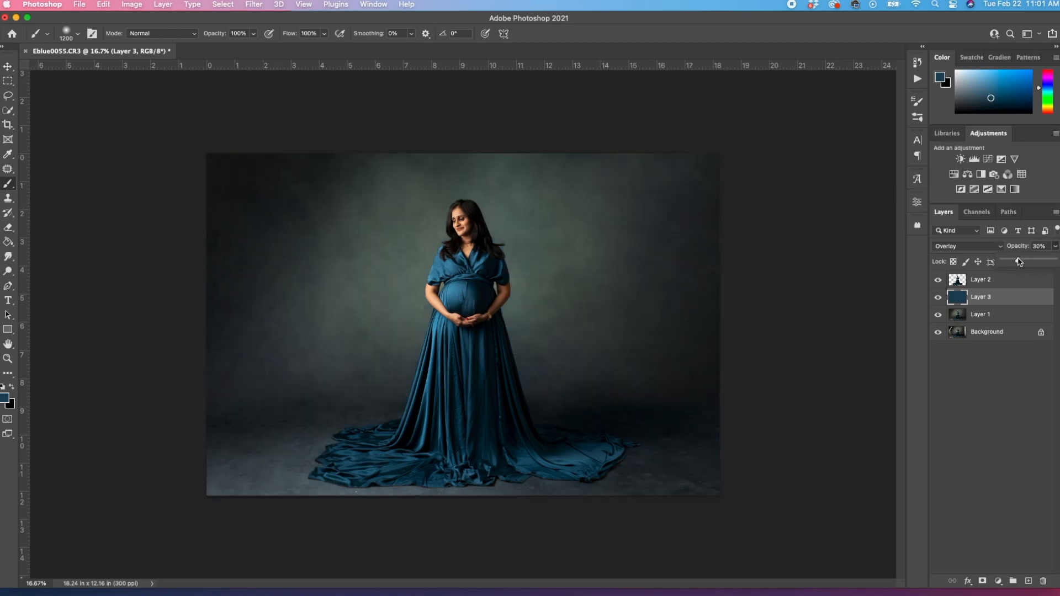
left_click_drag(1018, 263, 1022, 264)
Merge the blue tint layer and the isolated woman on Layer 2 down into Layer 1
key("super+e")
key("super+e")
key("super+j")
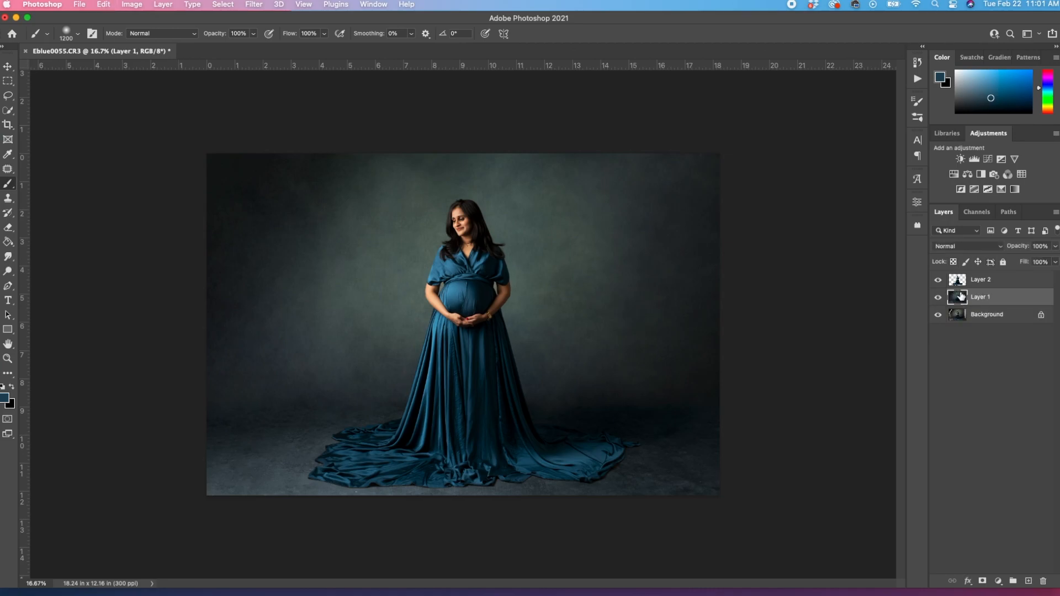
left_click(977, 281)
key("super+e")
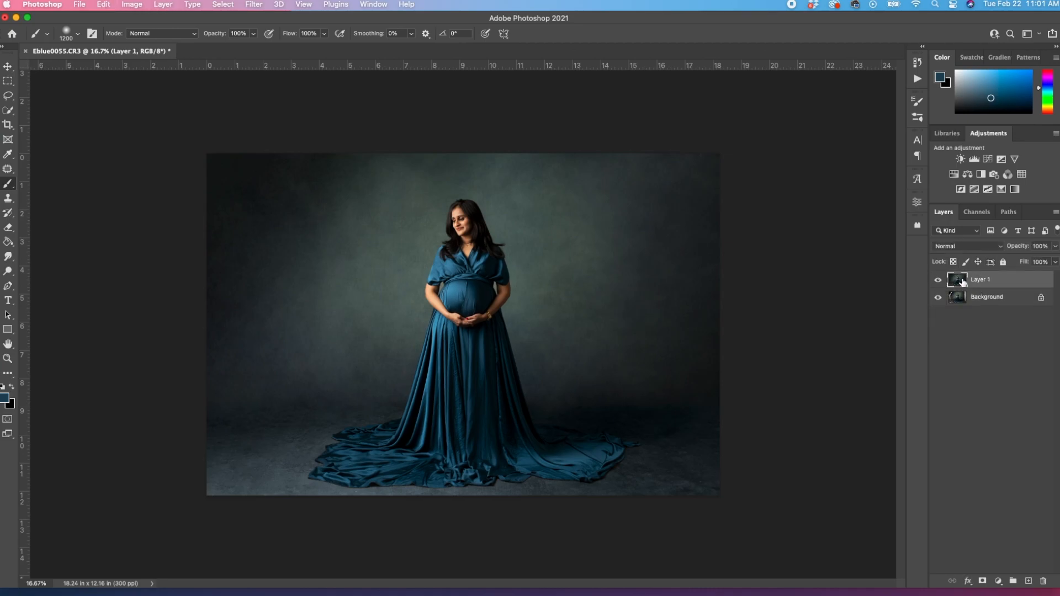
Compare the finished retouch with the original photo by toggling Layer 1's visibility, leaving it shown
left_click(940, 281)
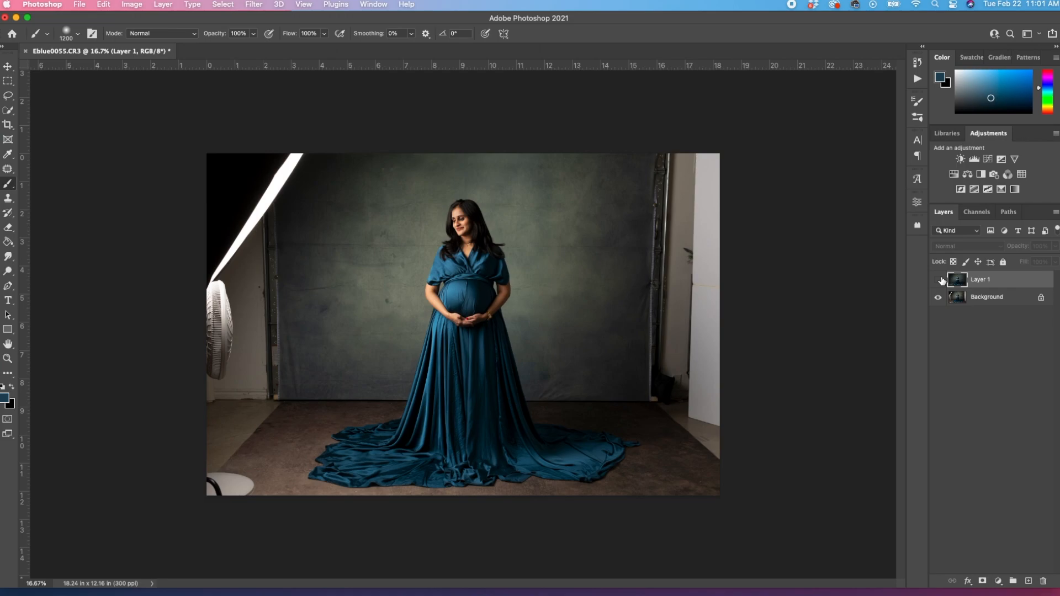
left_click(940, 280)
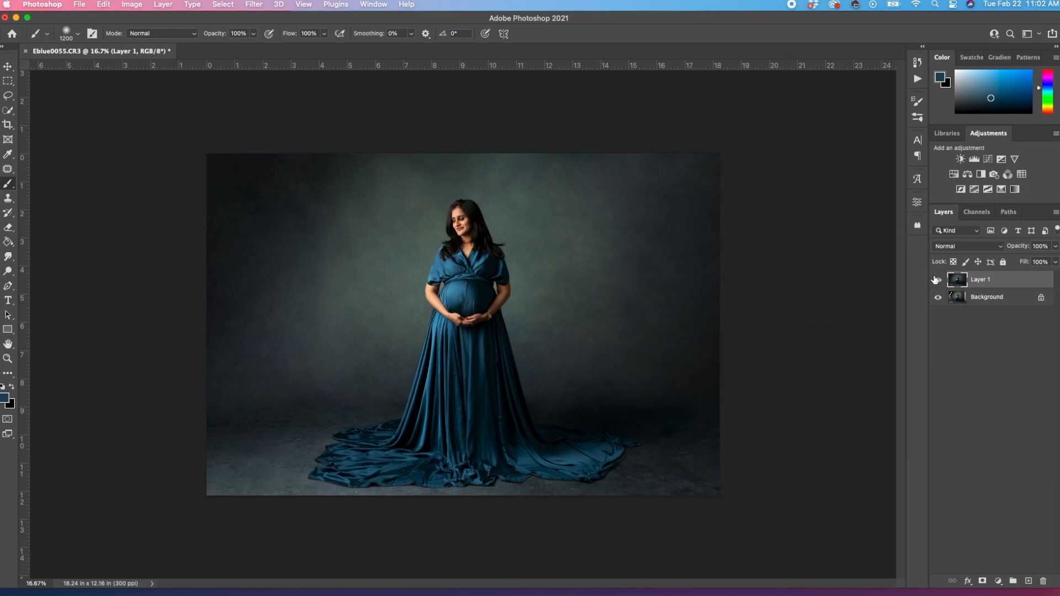
left_click(938, 281)
left_click(938, 281)
left_click(938, 281)
left_click(937, 281)
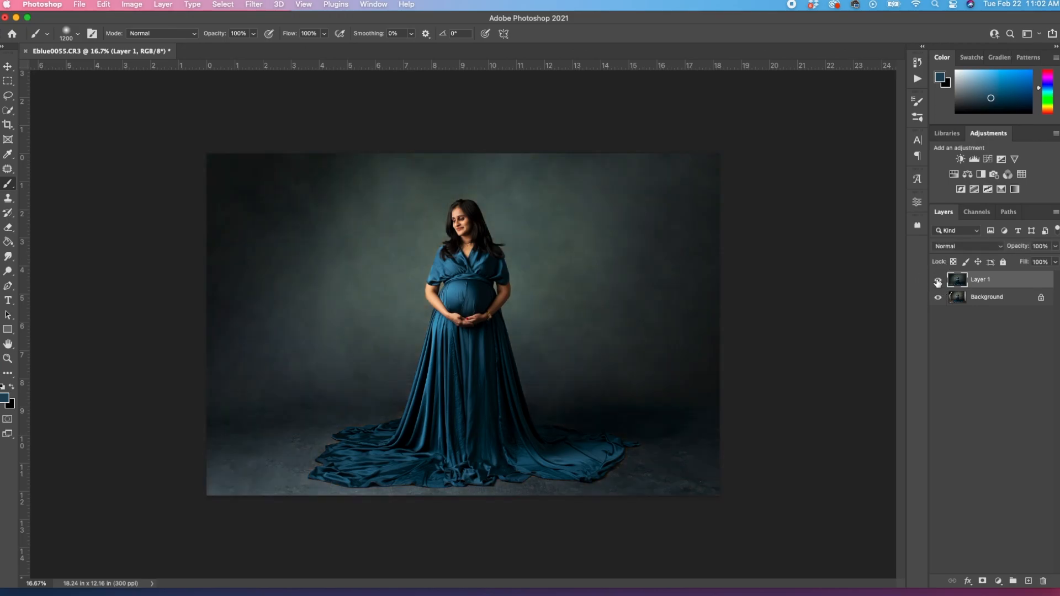